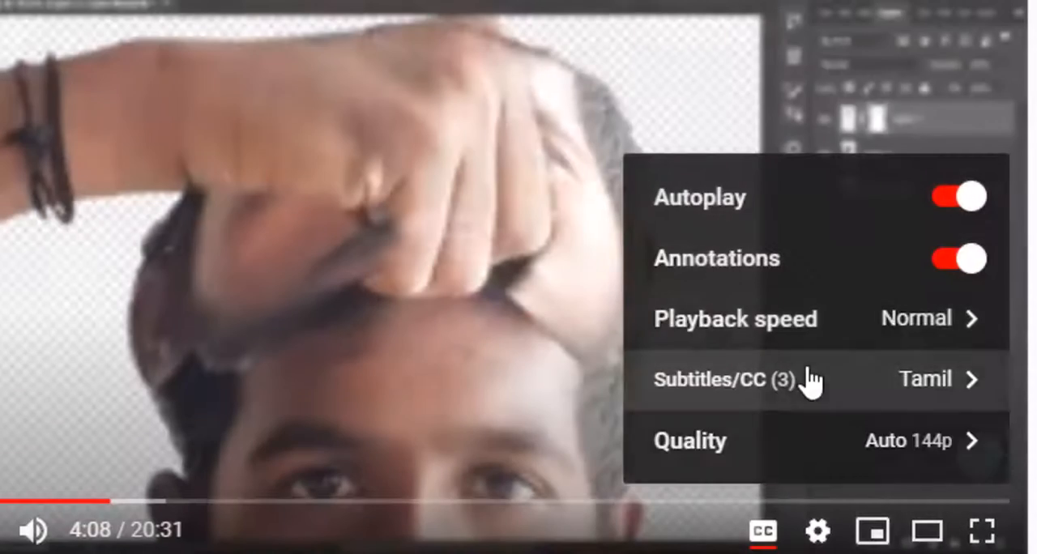
# Set the video's subtitle language to English and turn the captions on
pyautogui.click(804, 399)
pyautogui.click(794, 279)
pyautogui.click(762, 531)
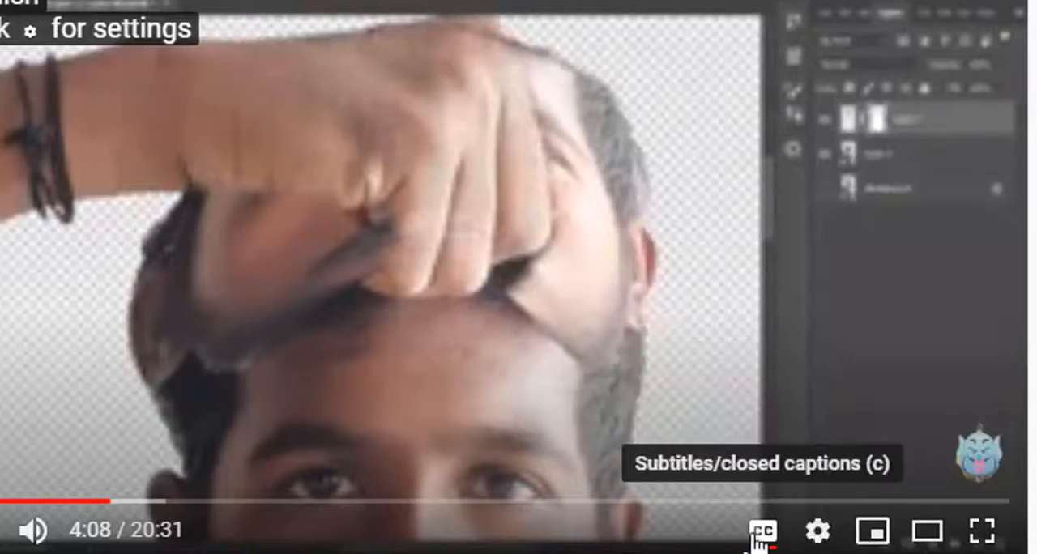
pyautogui.rightClick(8, 312)
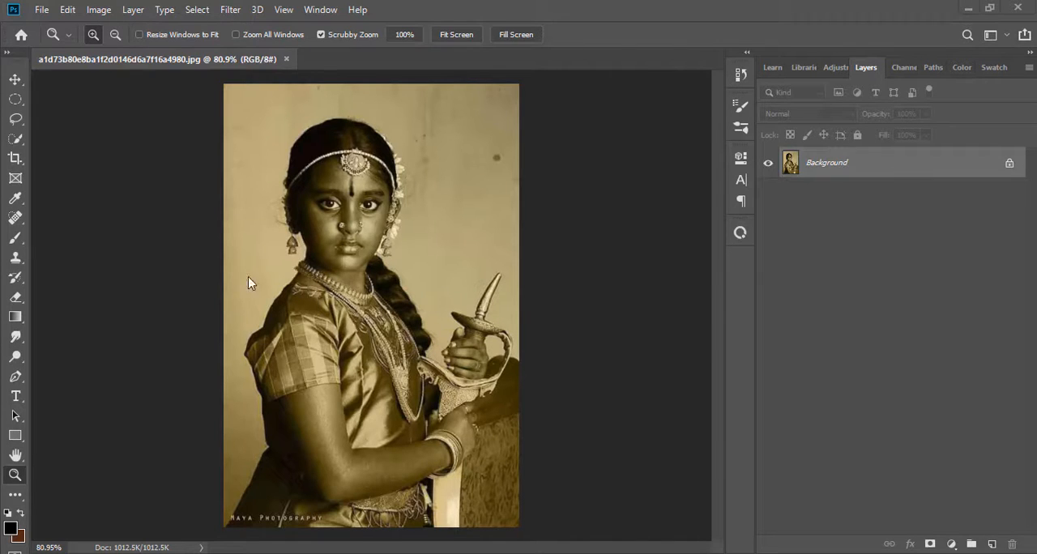
# Resample the portrait to a resolution of 300 pixels/inch using Bicubic Smoother (enlargement)
pyautogui.moveTo(336, 221); pyautogui.dragTo(173, 209)
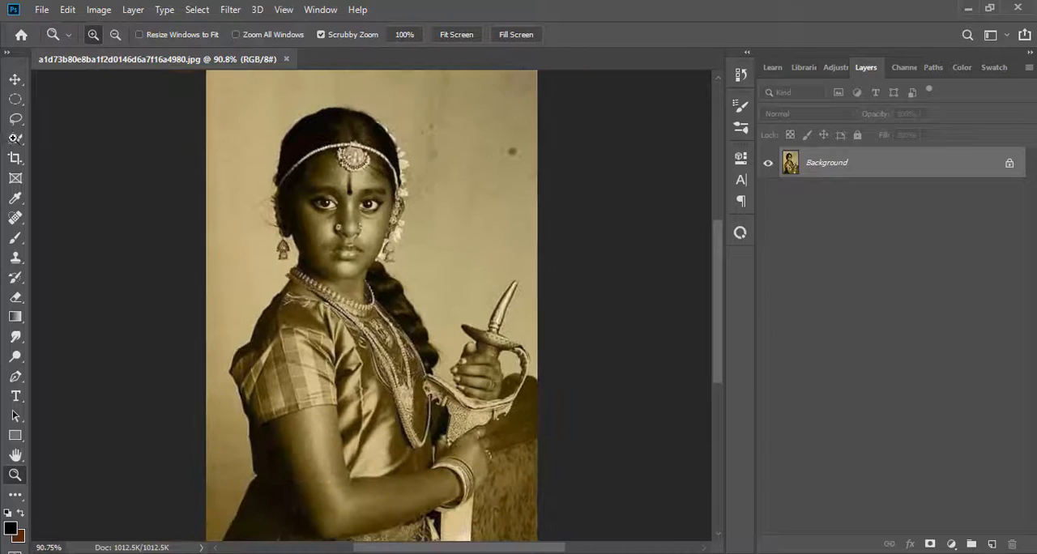
pyautogui.click(96, 10)
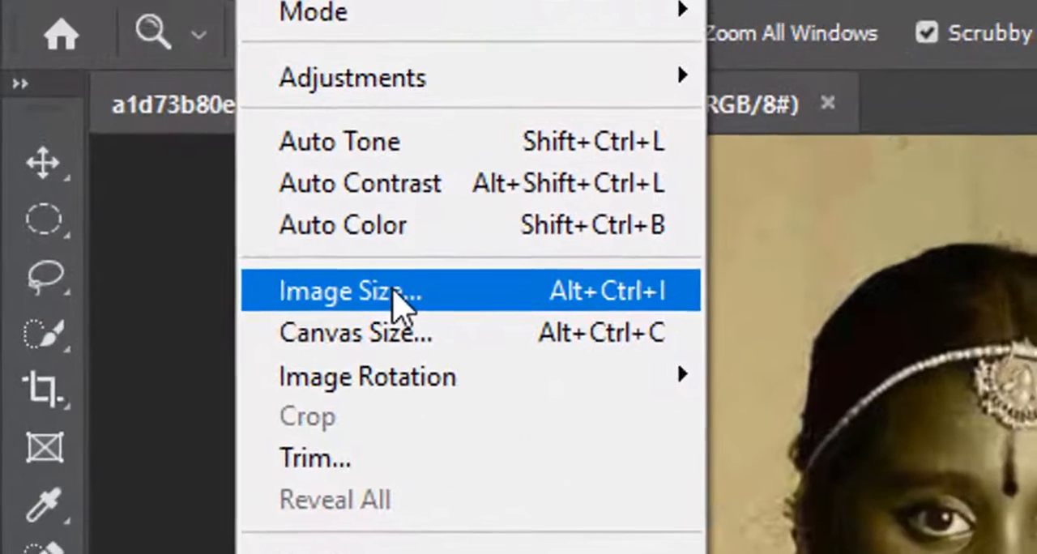
pyautogui.click(391, 292)
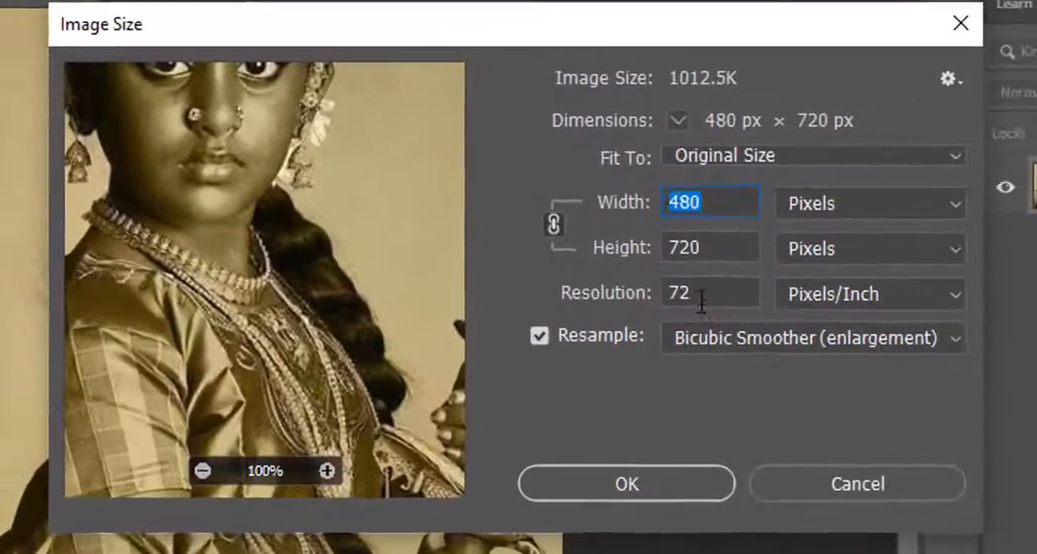
pyautogui.doubleClick(625, 234)
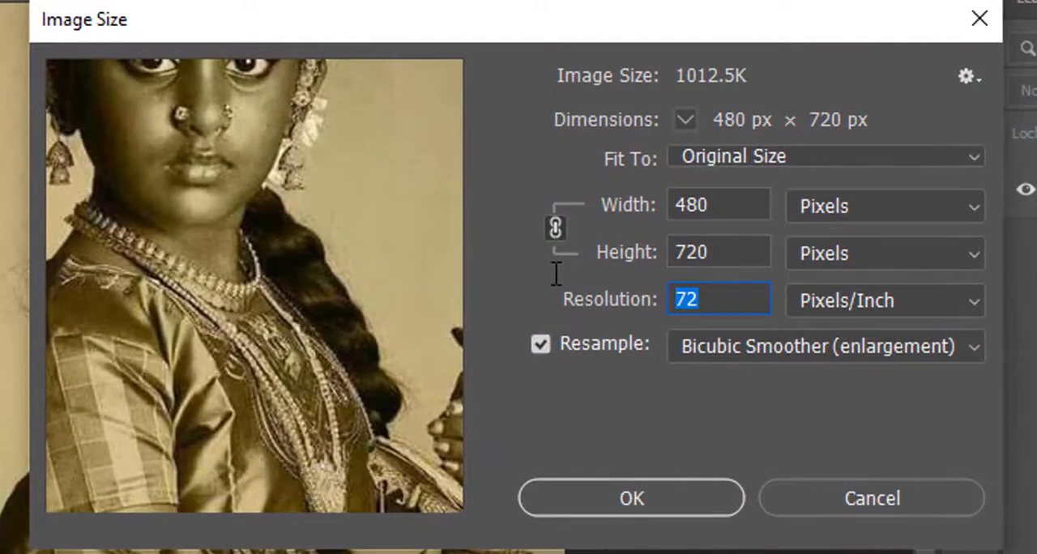
pyautogui.press('BackSpace')
pyautogui.write('300')
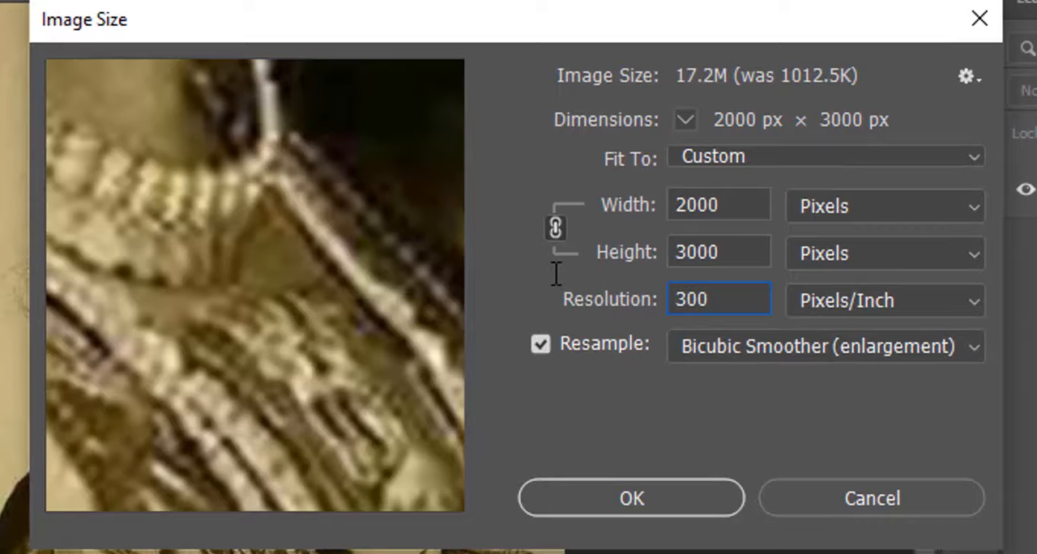
pyautogui.click(720, 347)
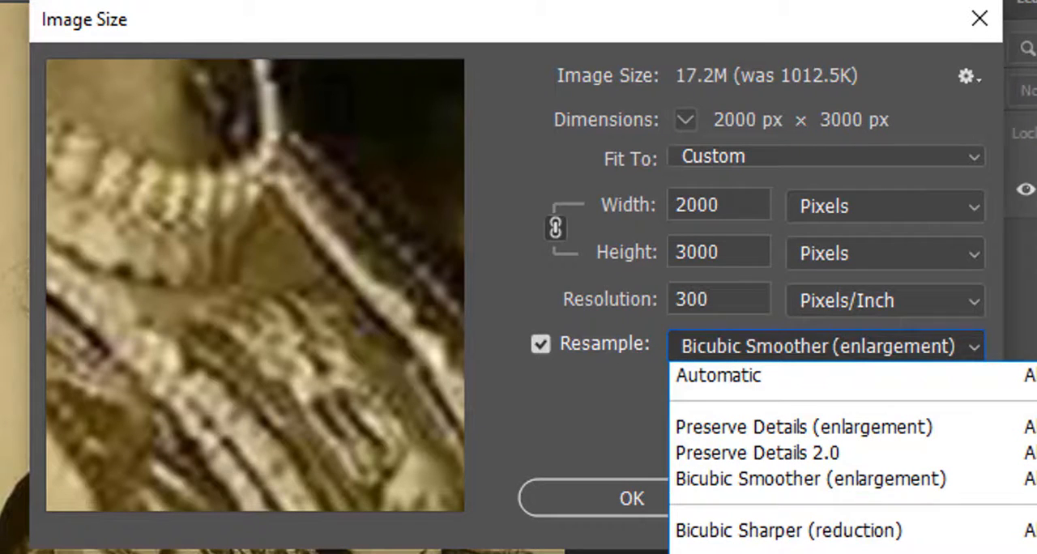
pyautogui.click(537, 528)
pyautogui.click(566, 509)
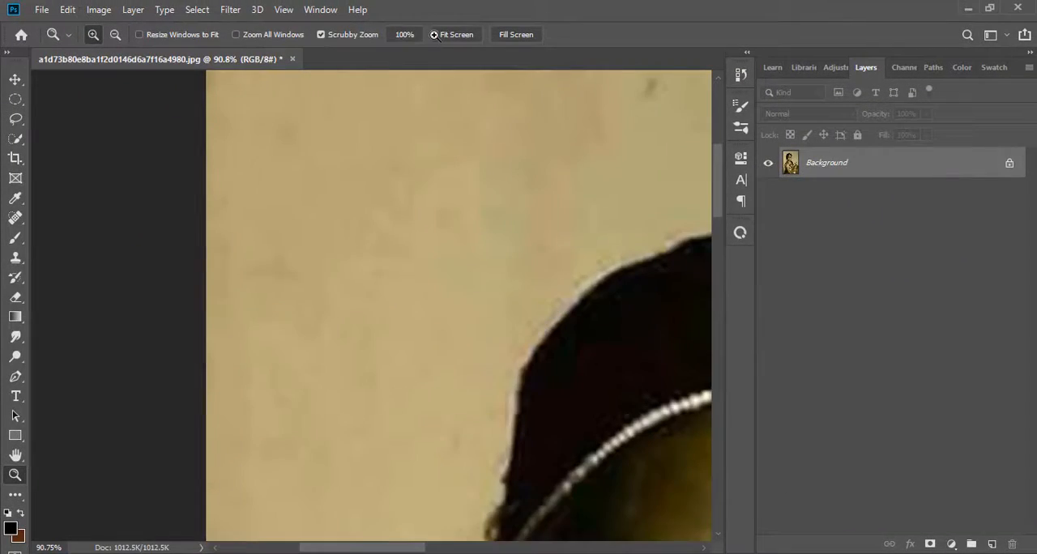
# Add a Brightness/Contrast adjustment layer clipped to the Background, with brightness 25 and contrast -1
pyautogui.click(480, 34)
pyautogui.moveTo(424, 262); pyautogui.dragTo(243, 265)
pyautogui.click(456, 34)
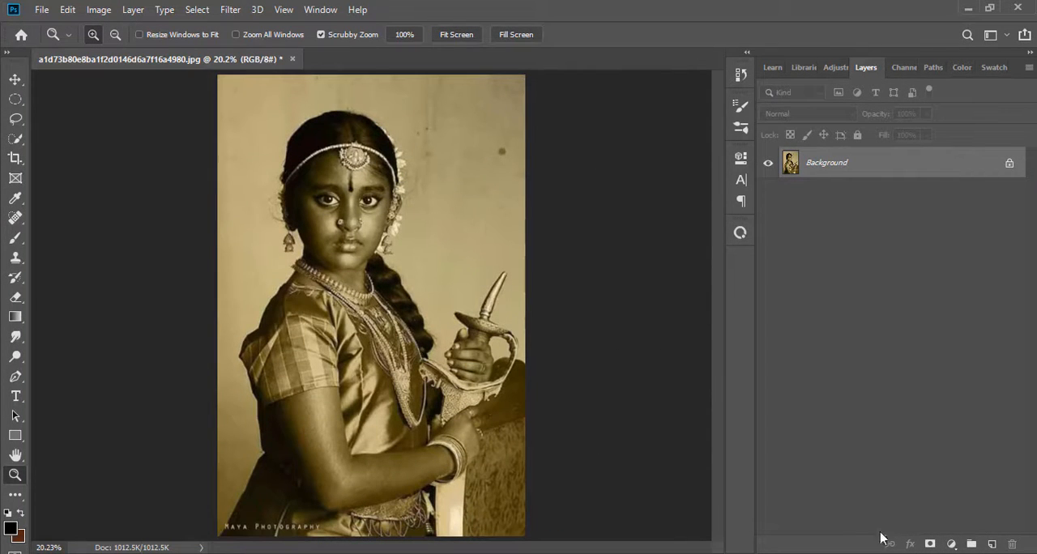
pyautogui.click(952, 545)
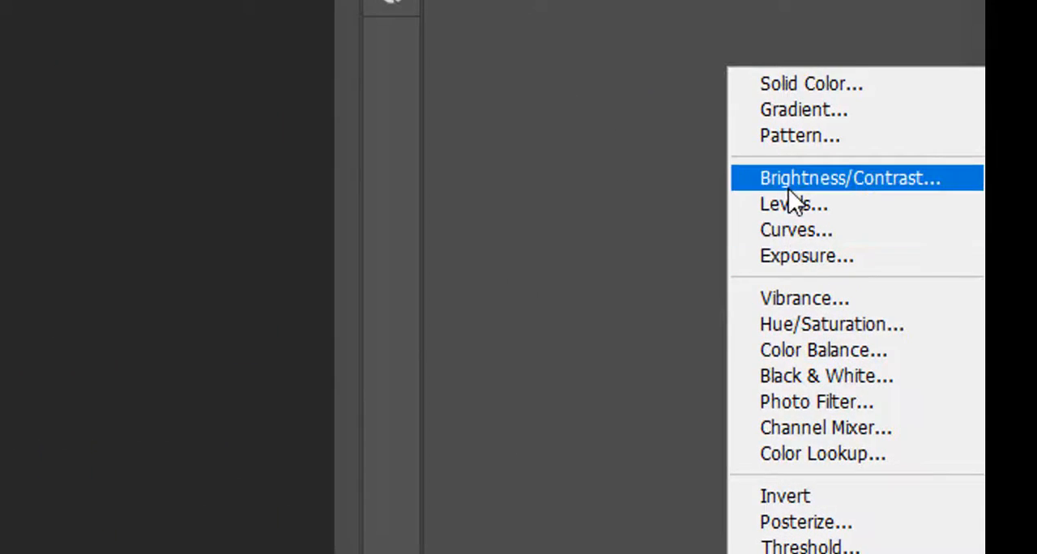
pyautogui.click(790, 183)
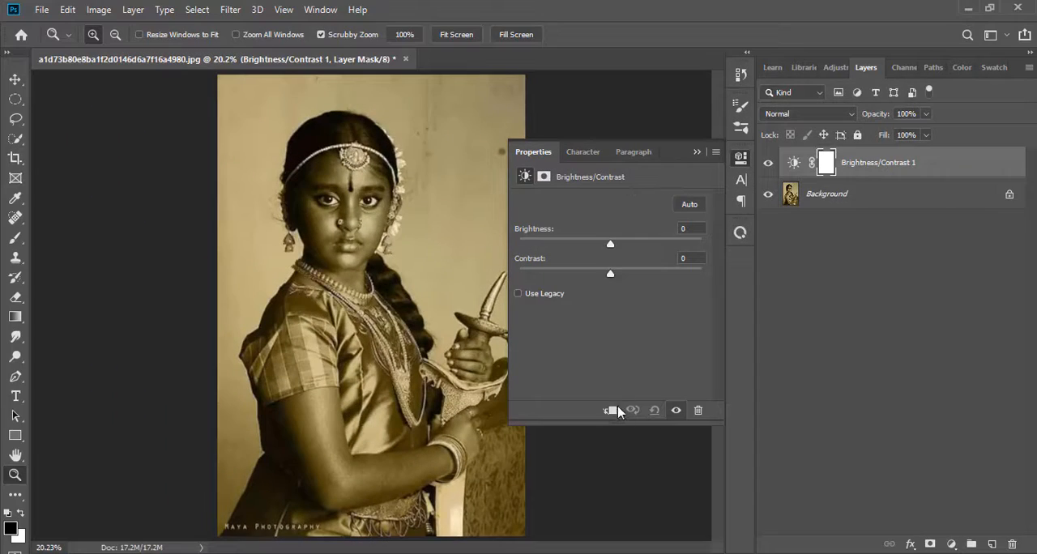
pyautogui.click(612, 409)
pyautogui.moveTo(611, 244)
pyautogui.mouseDown()
pyautogui.moveTo(621, 274)
pyautogui.moveTo(636, 245)
pyautogui.moveTo(610, 274)
pyautogui.moveTo(625, 245)
pyautogui.mouseUp()
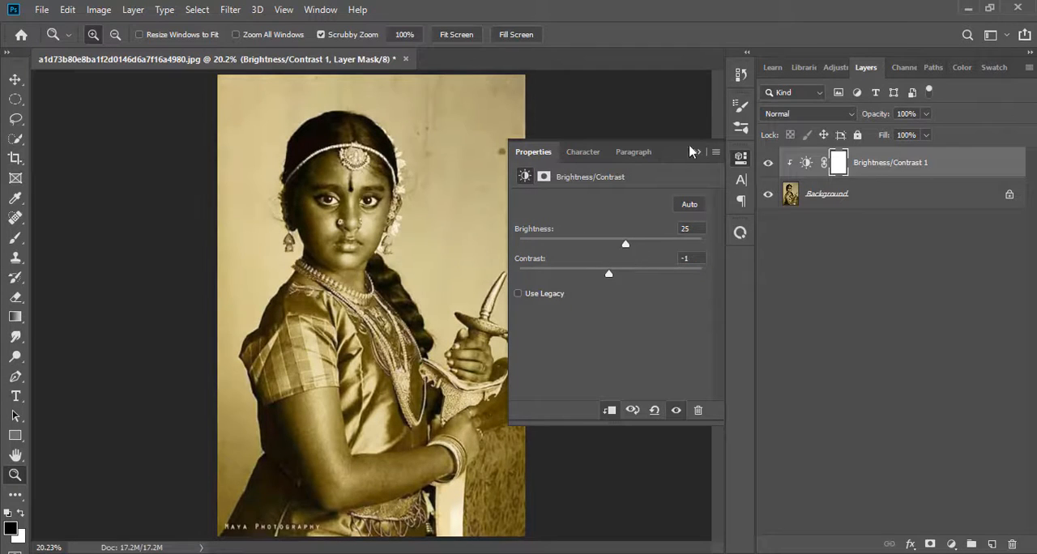
pyautogui.click(697, 153)
# Add a clipped Levels adjustment layer with midtones at 0.91 and the white input level at 248
pyautogui.click(952, 545)
pyautogui.click(932, 342)
pyautogui.moveTo(705, 313)
pyautogui.mouseDown()
pyautogui.moveTo(670, 311)
pyautogui.moveTo(699, 314)
pyautogui.mouseUp()
pyautogui.moveTo(622, 313); pyautogui.dragTo(626, 316)
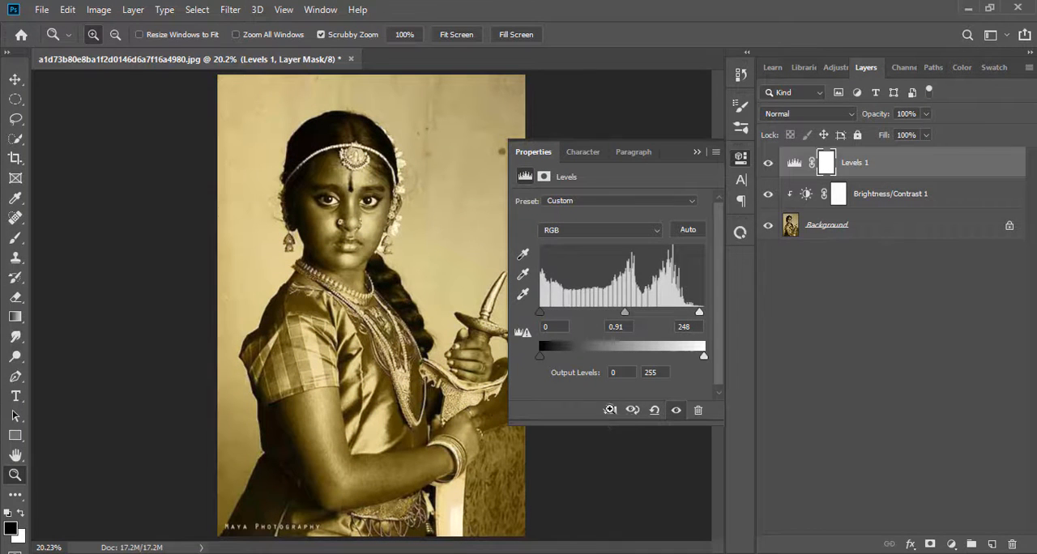
pyautogui.click(610, 409)
pyautogui.click(697, 152)
# Add an Exposure adjustment layer above the Levels layer and raise its exposure slightly
pyautogui.click(950, 543)
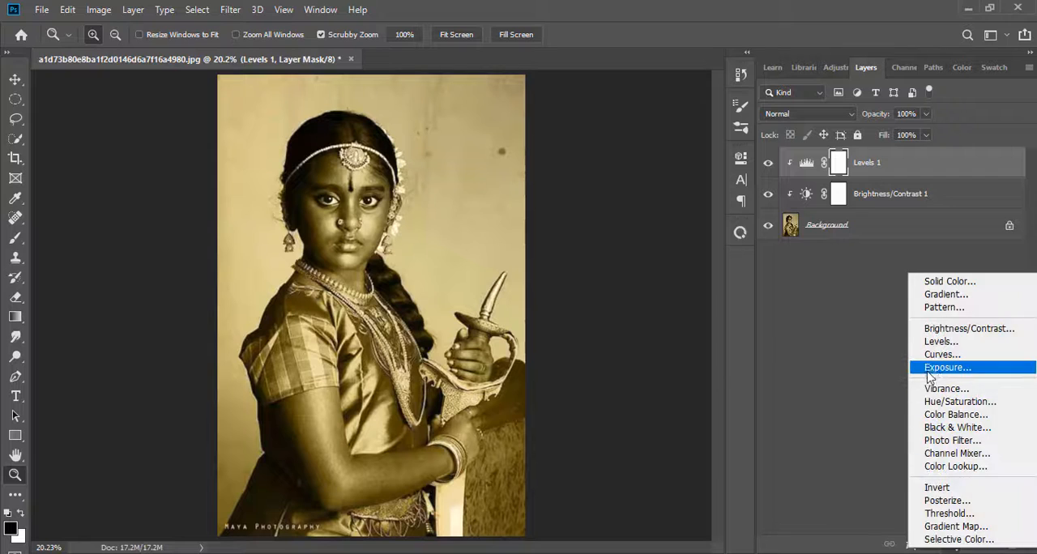
pyautogui.click(940, 368)
pyautogui.moveTo(610, 239)
pyautogui.mouseDown()
pyautogui.moveTo(639, 241)
pyautogui.moveTo(668, 280)
pyautogui.moveTo(658, 243)
pyautogui.moveTo(612, 243)
pyautogui.mouseUp()
pyautogui.click(700, 153)
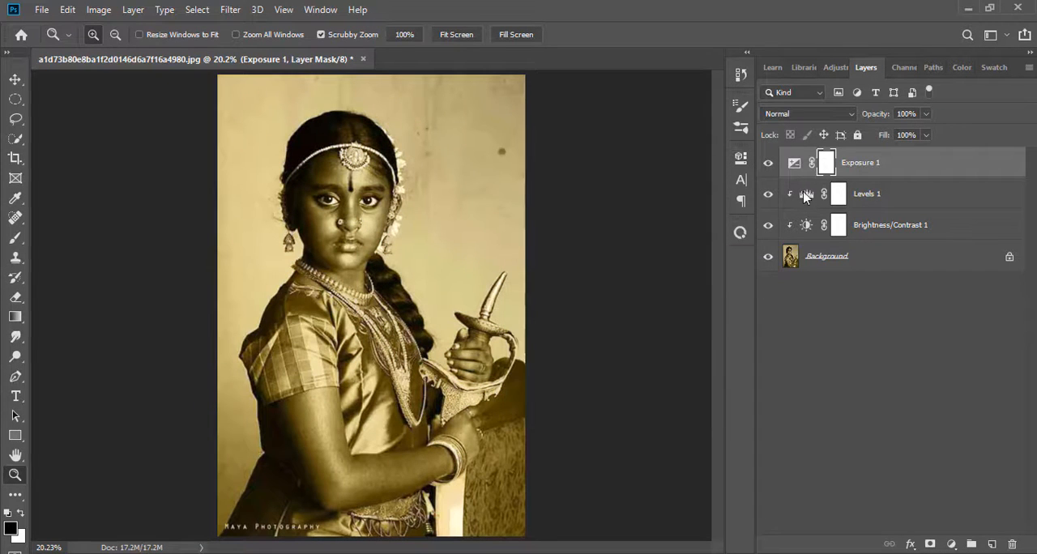
# Merge the three adjustment layers into the Background and duplicate the merged layer
pyautogui.keyDown('shift'); pyautogui.click(830, 267); pyautogui.keyUp('shift')
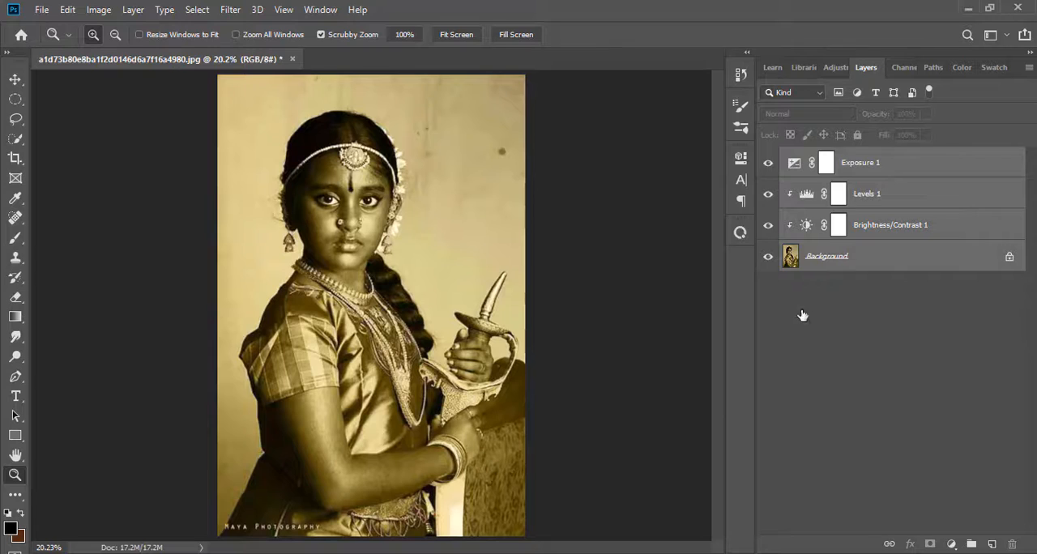
pyautogui.rightClick(861, 200)
pyautogui.click(697, 447)
pyautogui.moveTo(907, 165); pyautogui.dragTo(992, 544)
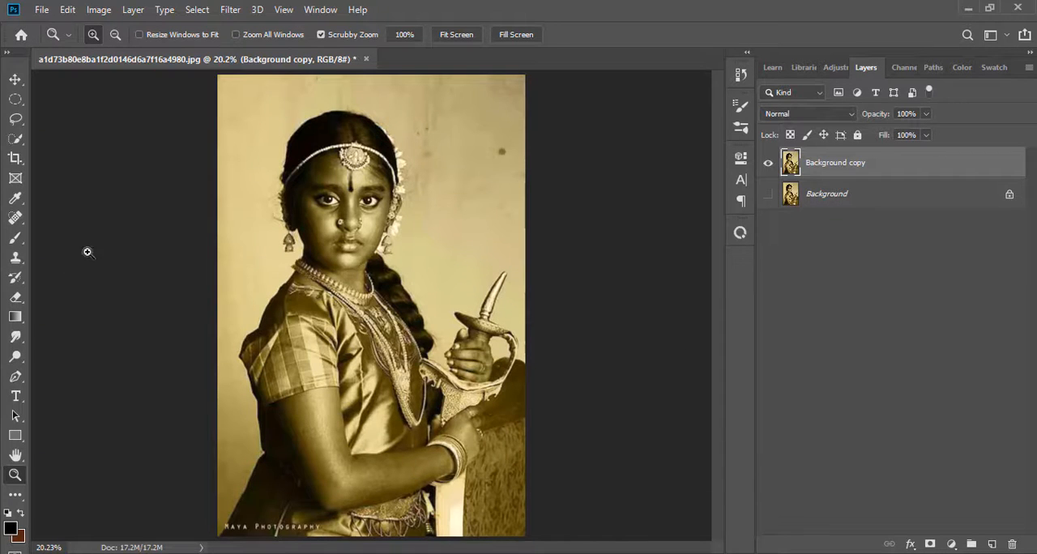
# Sharpen the Background copy with Unsharp Mask at amount 500%, radius 3.4 pixels and threshold 171 levels
pyautogui.moveTo(303, 239); pyautogui.dragTo(348, 316)
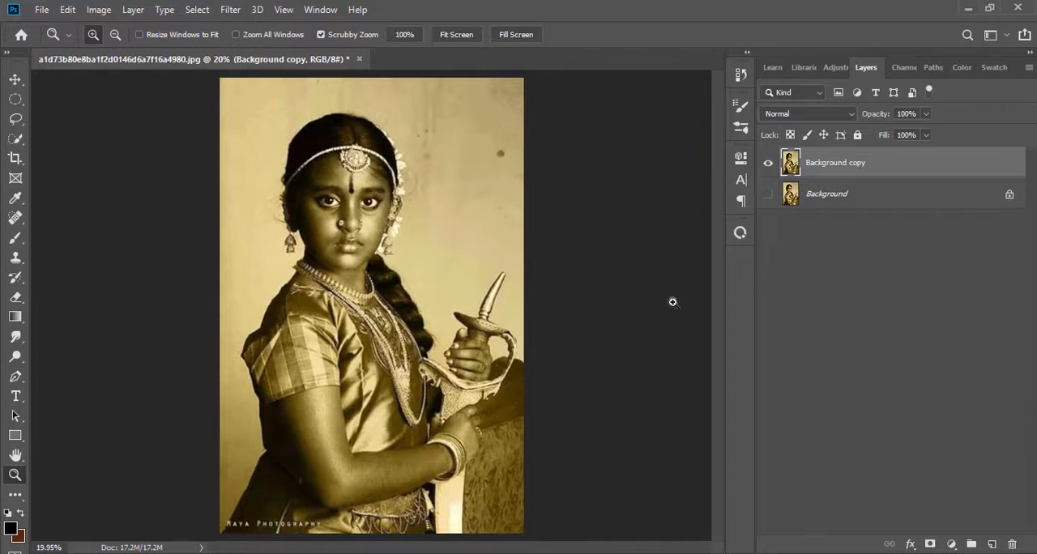
pyautogui.click(242, 9)
pyautogui.click(462, 340)
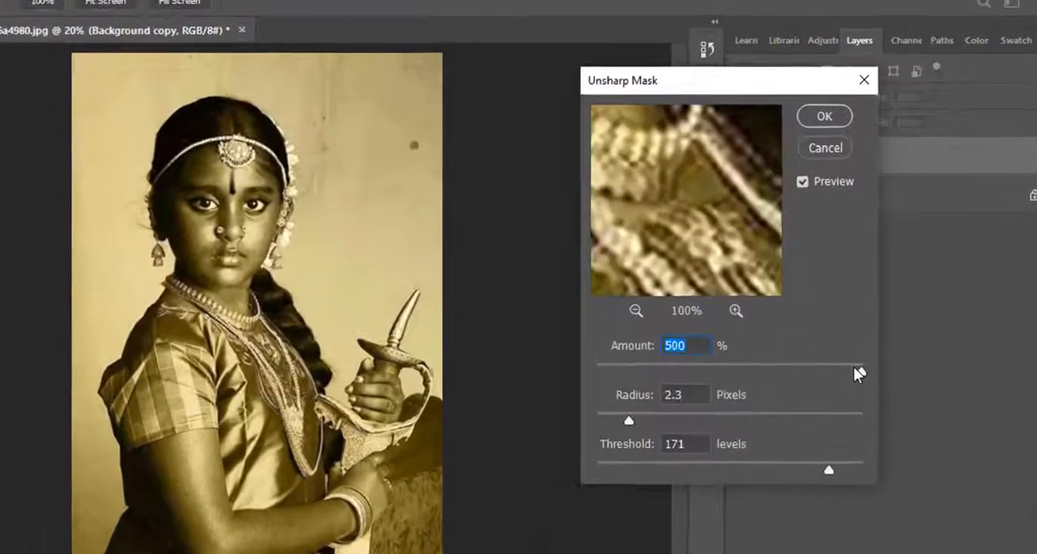
pyautogui.moveTo(867, 341); pyautogui.dragTo(795, 341)
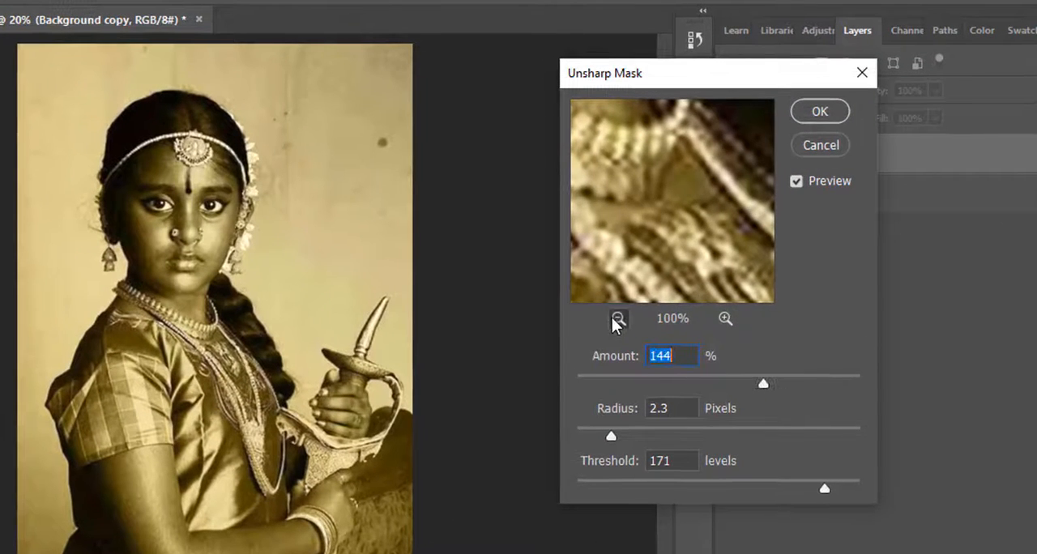
pyautogui.click(680, 290)
pyautogui.moveTo(763, 384); pyautogui.dragTo(865, 384)
pyautogui.click(629, 436)
pyautogui.click(725, 318)
pyautogui.click(725, 319)
pyautogui.click(726, 319)
pyautogui.click(725, 319)
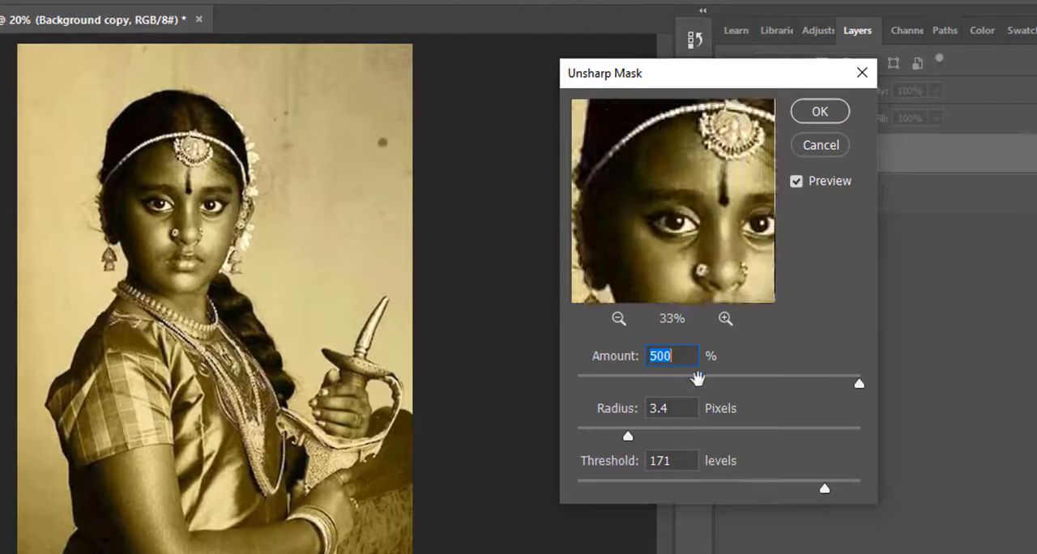
pyautogui.click(817, 118)
# Compare the image with and without the sharpened copy, and make the Background layer visible
pyautogui.click(730, 154)
pyautogui.click(730, 154)
pyautogui.click(729, 195)
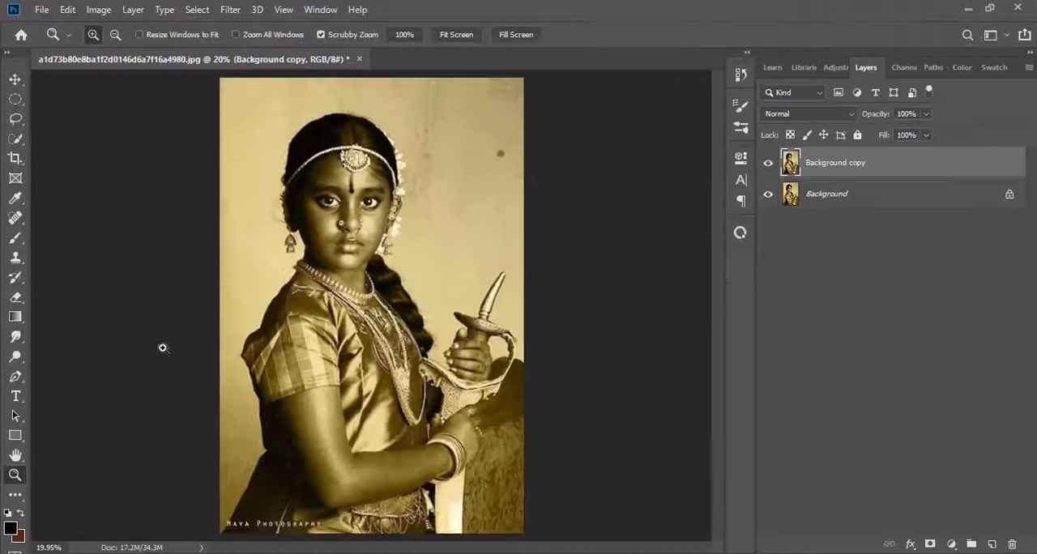
# Trace the girl's dress with a closed Pen tool path from shoulder to hem, leaving the bare arm and neck outside the outline
pyautogui.moveTo(368, 287); pyautogui.dragTo(409, 292)
pyautogui.scroll(-3, 270, 438)
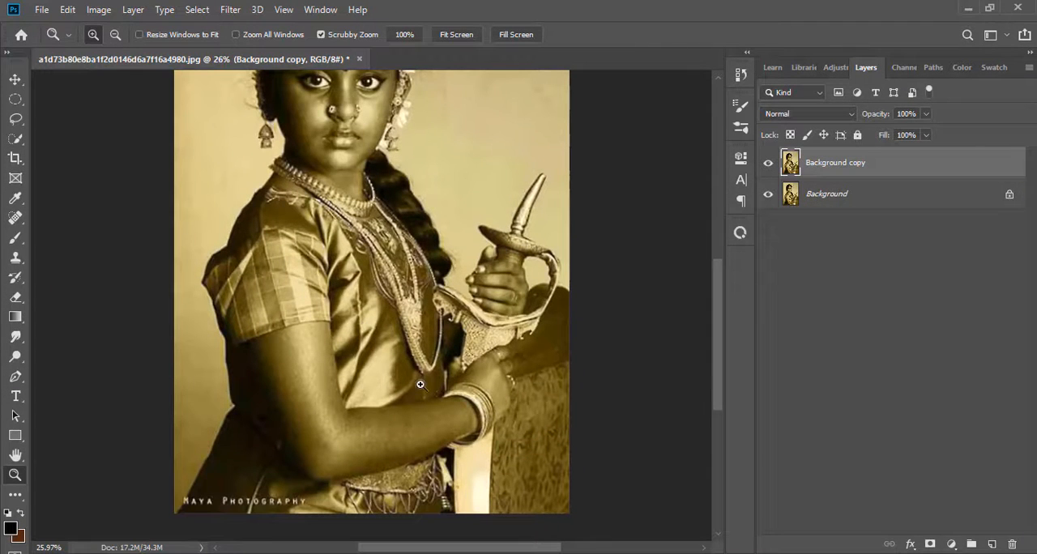
pyautogui.click(18, 377)
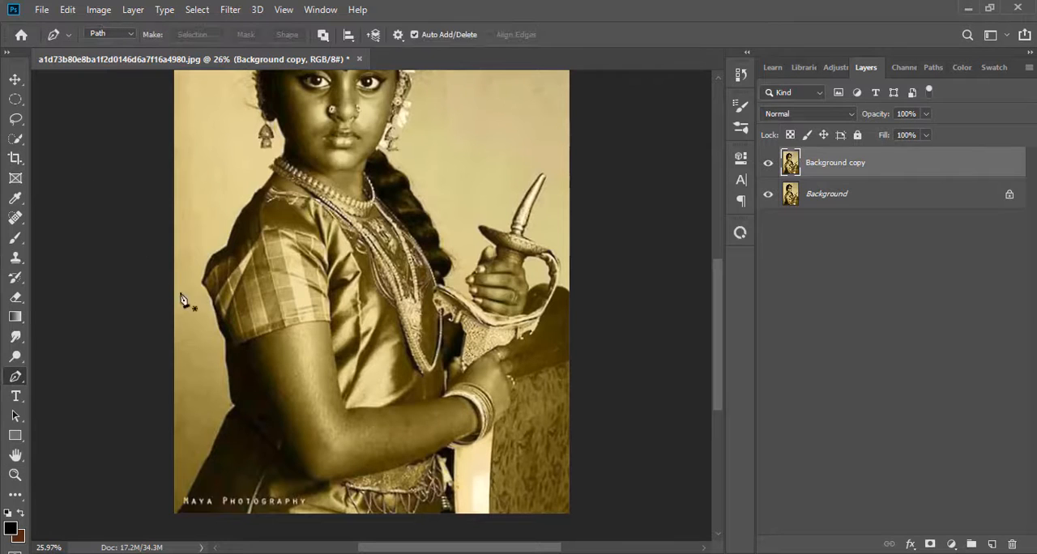
pyautogui.click(226, 248)
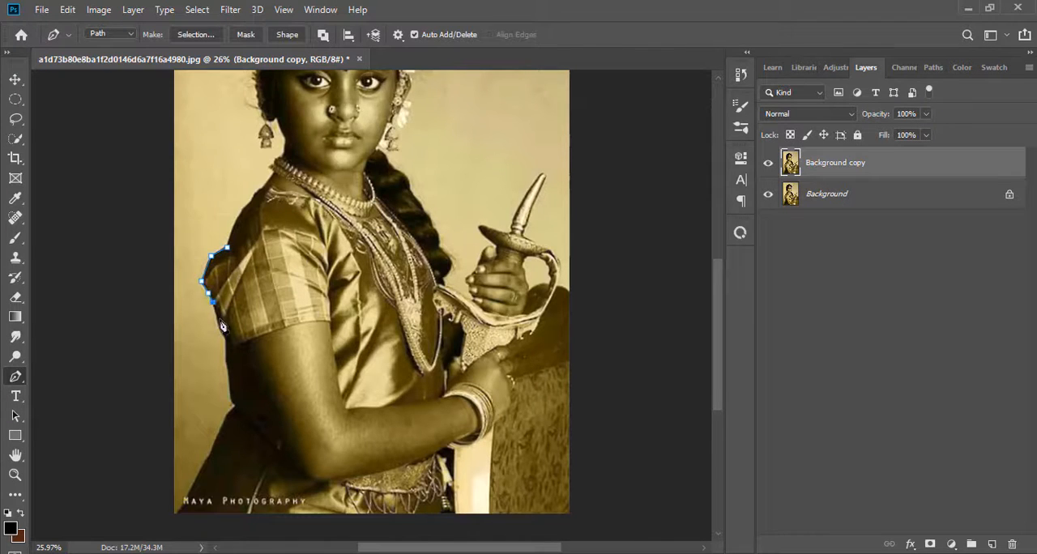
pyautogui.scroll(-2, 215, 307)
pyautogui.click(217, 276)
pyautogui.click(229, 365)
pyautogui.click(222, 376)
pyautogui.click(217, 388)
pyautogui.click(211, 406)
pyautogui.click(201, 419)
pyautogui.click(192, 437)
pyautogui.click(176, 462)
pyautogui.click(490, 465)
pyautogui.hotkey('ctrl', 'z')
pyautogui.click(454, 467)
pyautogui.click(453, 418)
pyautogui.click(453, 403)
pyautogui.click(445, 400)
pyautogui.click(424, 409)
pyautogui.click(390, 420)
pyautogui.click(351, 429)
pyautogui.click(244, 303)
pyautogui.click(245, 292)
pyautogui.click(254, 288)
pyautogui.click(270, 285)
pyautogui.click(288, 279)
pyautogui.click(306, 276)
pyautogui.click(323, 272)
pyautogui.click(403, 357)
pyautogui.click(422, 354)
pyautogui.click(439, 351)
pyautogui.click(444, 346)
pyautogui.click(444, 332)
pyautogui.click(443, 298)
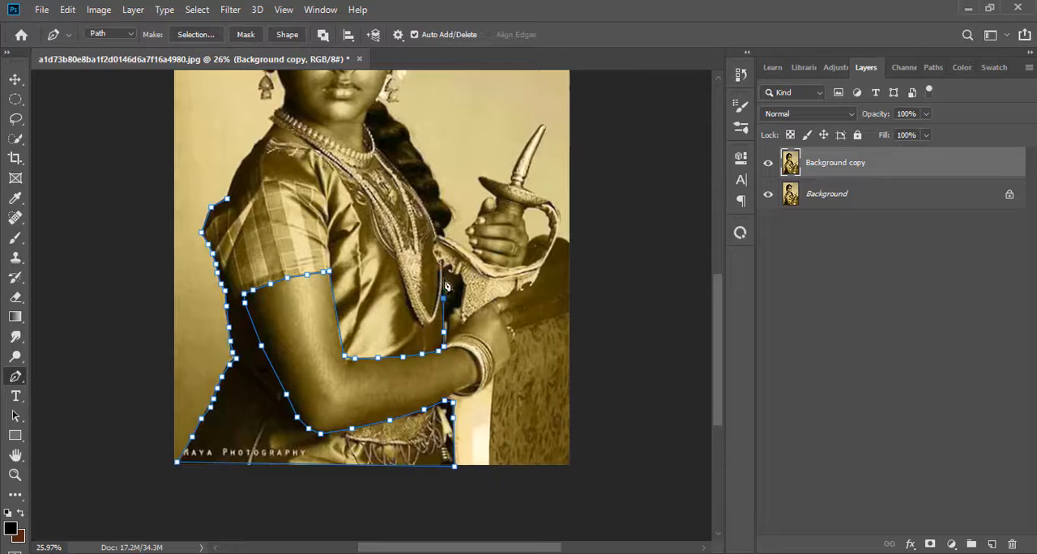
pyautogui.click(443, 275)
pyautogui.scroll(1, 444, 278)
pyautogui.click(258, 194)
pyautogui.click(247, 208)
pyautogui.click(232, 227)
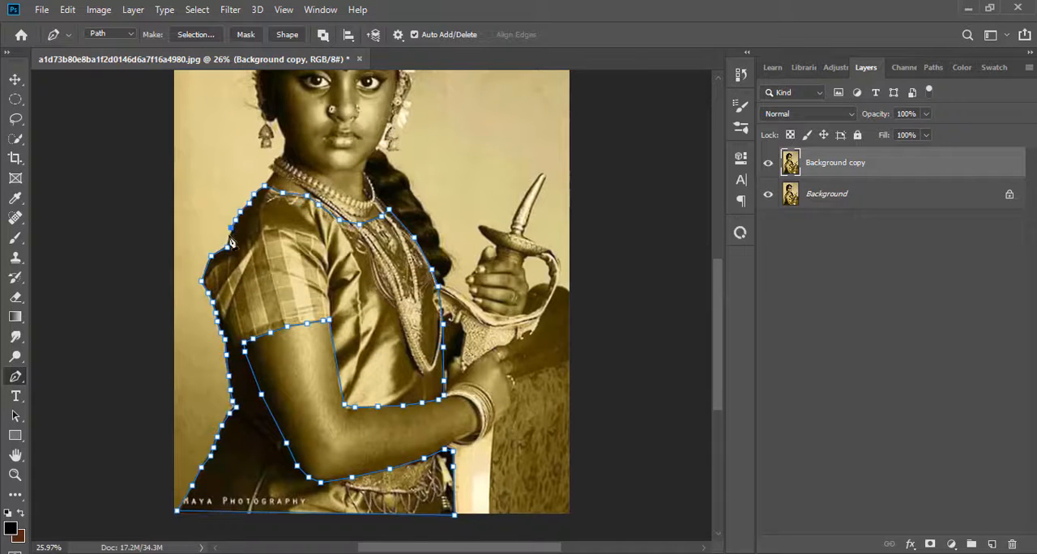
pyautogui.click(228, 247)
# Convert the dress path to a selection and copy the selected area to a new layer
pyautogui.scroll(-1, 228, 245)
pyautogui.scroll(2, 228, 243)
pyautogui.click(196, 37)
pyautogui.press('Return')
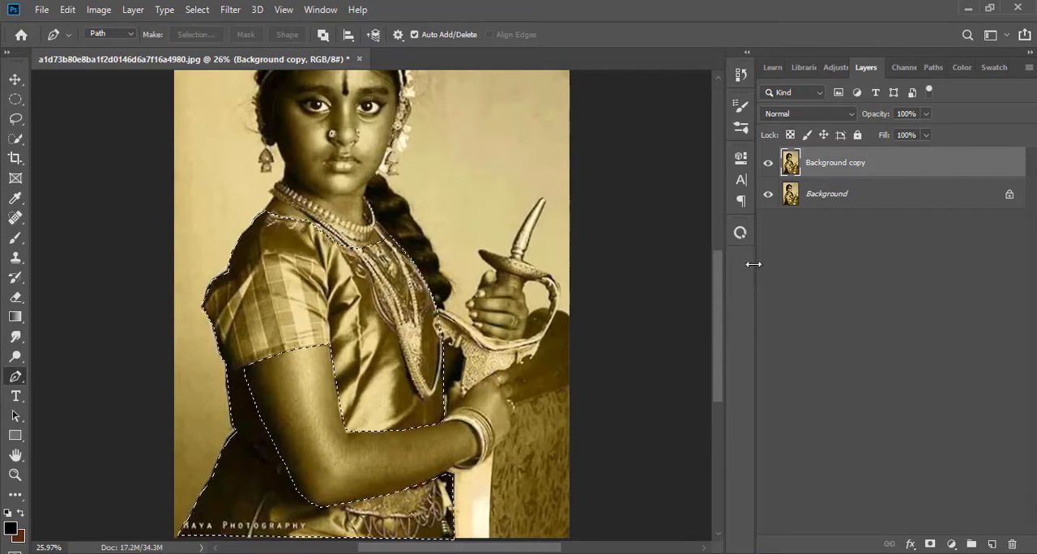
pyautogui.hotkey('ctrl', 'j')
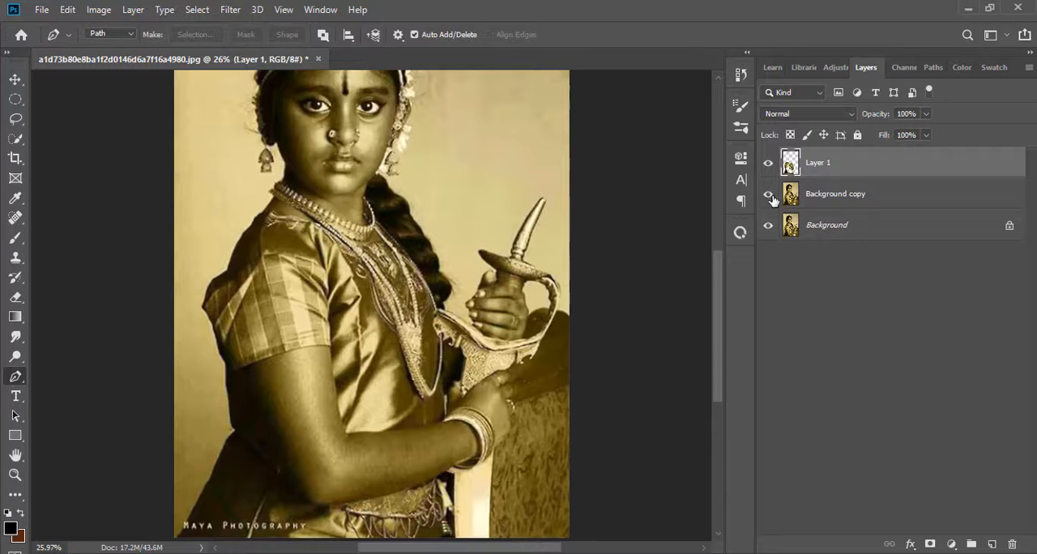
# Recolor the dress layer crimson pink with Hue/Saturation by shifting the hue and increasing the saturation
pyautogui.hotkey('ctrl', 'u')
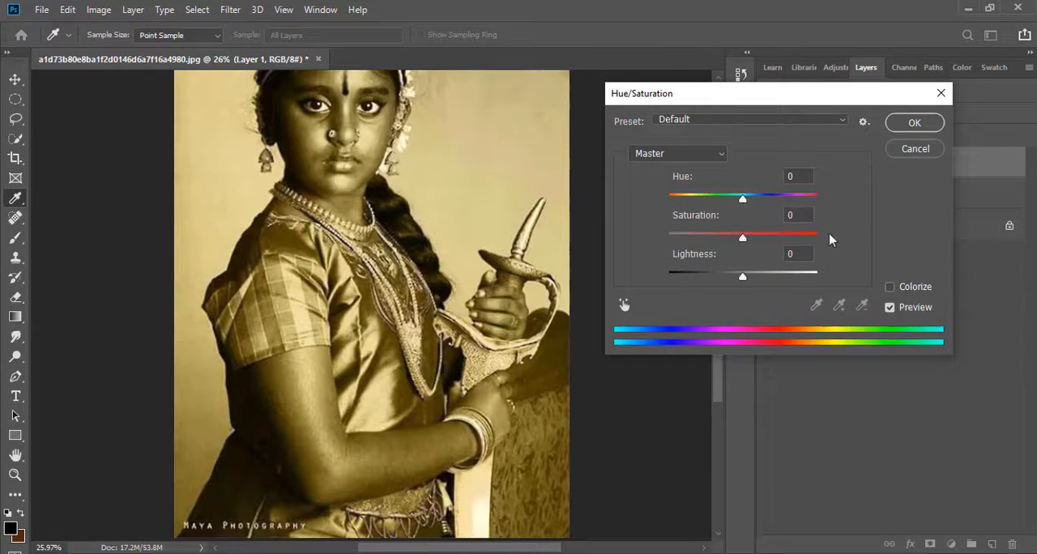
pyautogui.moveTo(741, 197); pyautogui.dragTo(705, 207)
pyautogui.moveTo(743, 239); pyautogui.dragTo(777, 244)
pyautogui.click(914, 123)
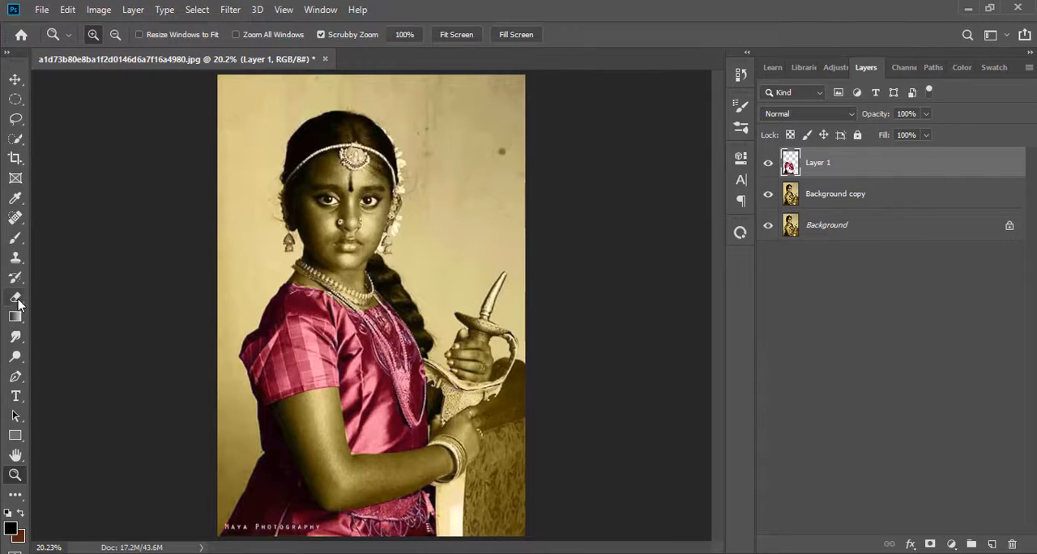
# Trace the bent arm, bangles and lower hand with a closed Pen tool path and convert it to a selection
pyautogui.click(15, 377)
pyautogui.click(16, 476)
pyautogui.moveTo(312, 473); pyautogui.dragTo(373, 521)
pyautogui.scroll(-2, 373, 518)
pyautogui.click(16, 377)
pyautogui.click(192, 196)
pyautogui.click(235, 304)
pyautogui.click(258, 352)
pyautogui.click(289, 408)
pyautogui.click(318, 503)
pyautogui.click(358, 494)
pyautogui.click(392, 486)
pyautogui.click(423, 478)
pyautogui.click(468, 464)
pyautogui.click(502, 446)
pyautogui.click(520, 437)
pyautogui.click(530, 434)
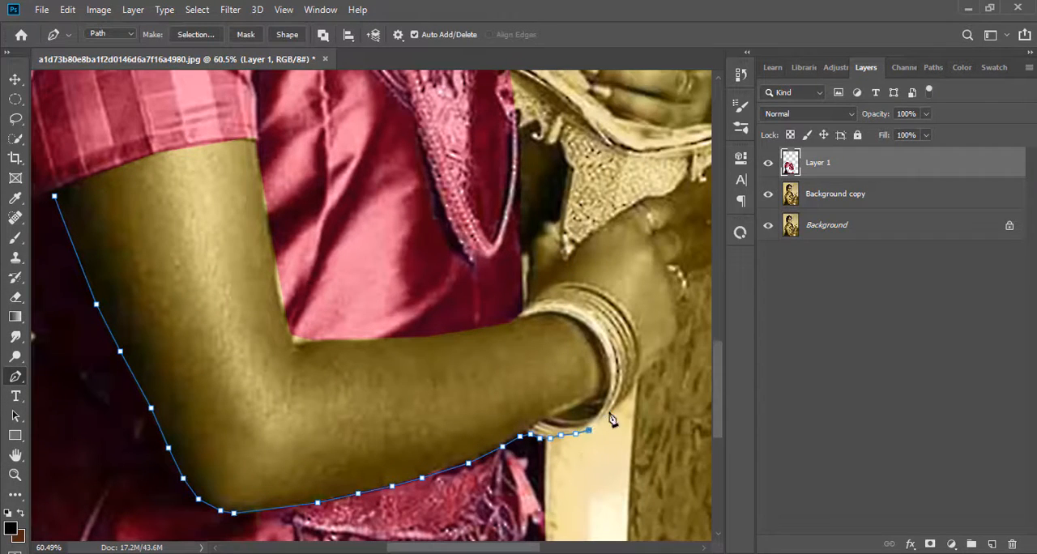
pyautogui.click(609, 414)
pyautogui.click(618, 408)
pyautogui.click(628, 398)
pyautogui.click(634, 385)
pyautogui.click(639, 376)
pyautogui.click(648, 369)
pyautogui.click(659, 359)
pyautogui.click(675, 346)
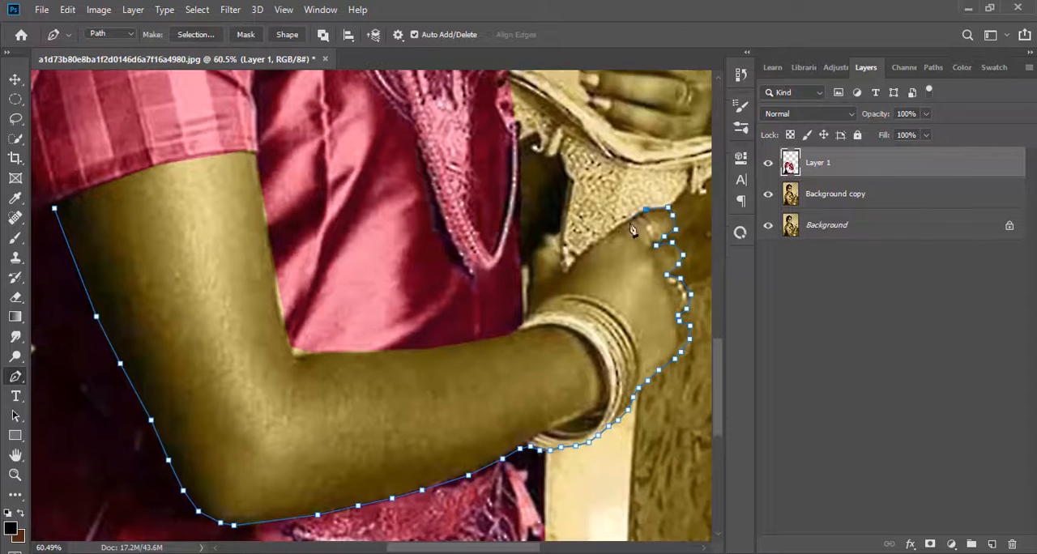
pyautogui.click(566, 268)
pyautogui.click(557, 238)
pyautogui.click(548, 234)
pyautogui.click(540, 240)
pyautogui.click(382, 352)
pyautogui.click(292, 352)
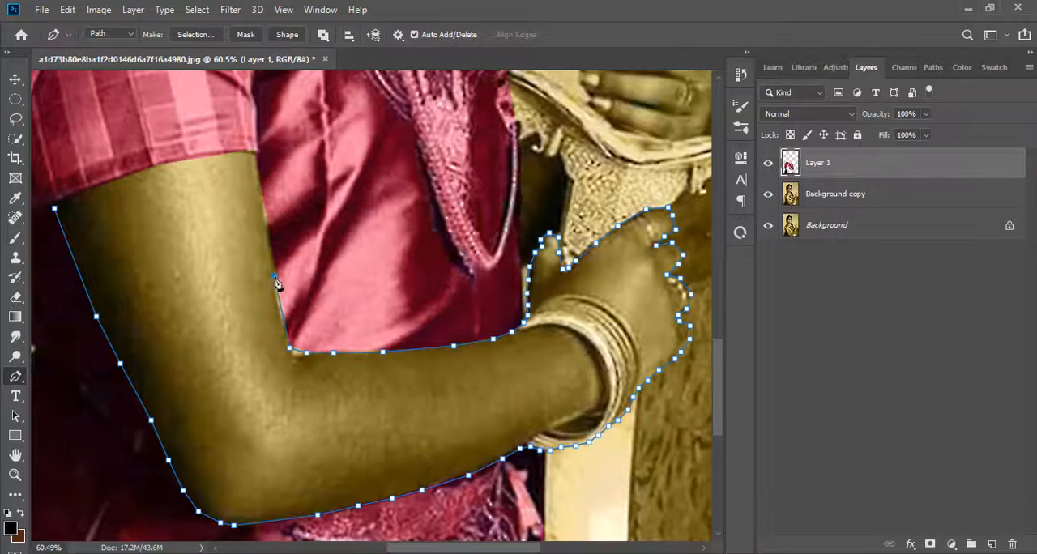
pyautogui.scroll(2, 274, 243)
pyautogui.click(257, 203)
pyautogui.click(54, 256)
pyautogui.scroll(4, 380, 357)
pyautogui.hotkey('ctrl', 'Return')
# Trace the hand gripping the sword hilt with a closed Pen tool path and add it to the arm selection
pyautogui.click(593, 276)
pyautogui.click(616, 299)
pyautogui.hscroll(4, 618, 305)
pyautogui.click(531, 308)
pyautogui.click(563, 273)
pyautogui.click(558, 220)
pyautogui.click(546, 191)
pyautogui.click(487, 183)
pyautogui.click(472, 147)
pyautogui.click(448, 198)
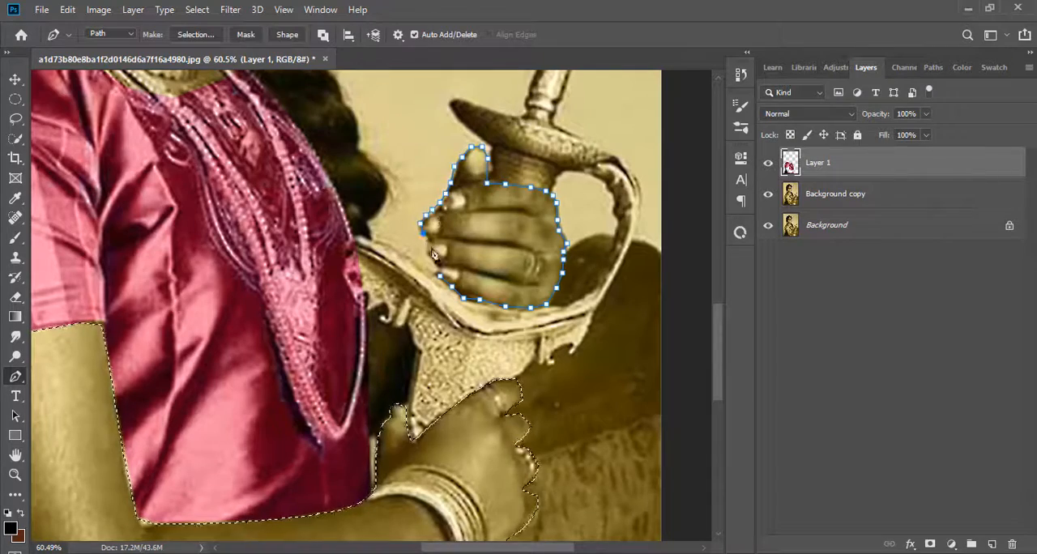
pyautogui.click(440, 276)
pyautogui.scroll(-3, 440, 277)
pyautogui.rightClick(481, 137)
pyautogui.click(530, 202)
pyautogui.press('Return')
pyautogui.press('z')
pyautogui.click(458, 35)
pyautogui.hotkey('ctrl', 'j')
pyautogui.click(768, 225)
pyautogui.click(768, 256)
pyautogui.click(768, 256)
pyautogui.click(818, 194)
pyautogui.hotkey('ctrl', 'z')
pyautogui.hotkey('ctrl', 'z')
# Copy the selected arm and hands from the Background copy layer to a new layer
pyautogui.click(16, 377)
pyautogui.press('Return')
pyautogui.click(835, 195)
pyautogui.hotkey('ctrl', 'j')
# Rename the new skin layer "hands" and the recolored clothing layer "dress"
pyautogui.doubleClick(818, 195)
pyautogui.write('hands')
pyautogui.rightClick(825, 165)
pyautogui.doubleClick(818, 164)
pyautogui.write('dress')
# Add a Color Balance adjustment clipped to the hands layer and shift its midtones toward red by about +84
pyautogui.click(859, 194)
pyautogui.click(951, 544)
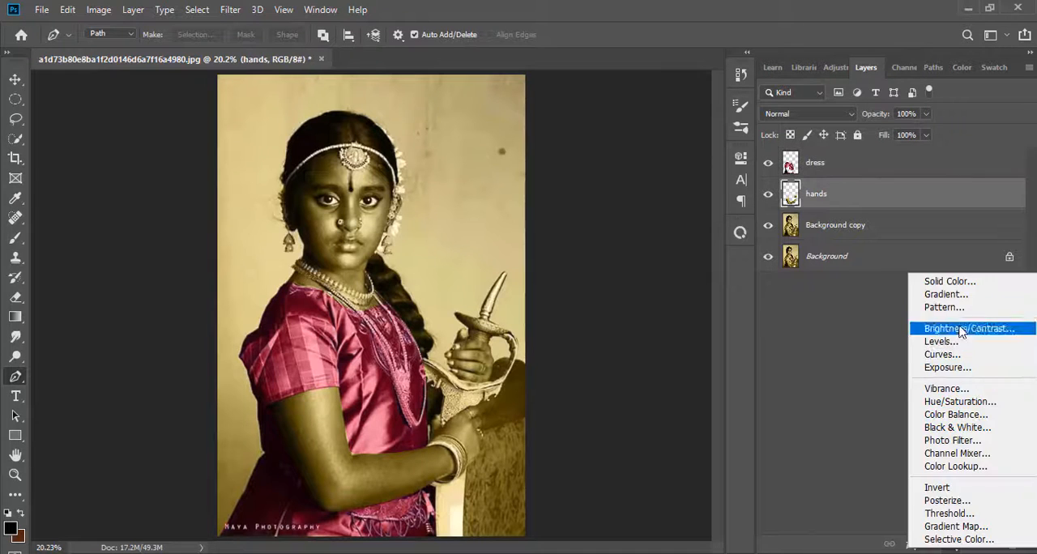
pyautogui.click(951, 416)
pyautogui.moveTo(591, 235); pyautogui.dragTo(616, 232)
pyautogui.click(608, 411)
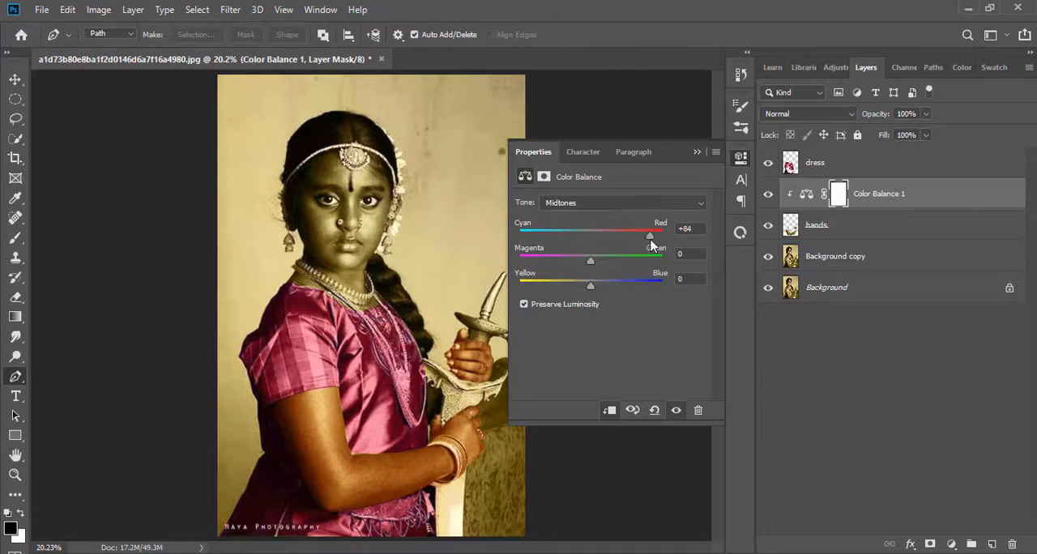
pyautogui.click(697, 153)
# Add a Brightness/Contrast adjustment clipped to the hands layer and adjust the skin's brightness and contrast
pyautogui.click(15, 476)
pyautogui.moveTo(378, 474); pyautogui.dragTo(402, 409)
pyautogui.click(951, 544)
pyautogui.click(951, 326)
pyautogui.moveTo(611, 243); pyautogui.dragTo(641, 245)
pyautogui.click(610, 411)
pyautogui.scroll(-5, 490, 248)
pyautogui.moveTo(610, 274)
pyautogui.mouseDown()
pyautogui.moveTo(702, 276)
pyautogui.moveTo(601, 289)
pyautogui.mouseUp()
pyautogui.click(697, 153)
# Trace the girl's face, ears and neck on the Background copy layer with a closed Pen tool path along the neckline and hairline
pyautogui.click(847, 377)
pyautogui.click(836, 286)
pyautogui.scroll(3, 139, 284)
pyautogui.click(16, 377)
pyautogui.click(238, 304)
pyautogui.click(245, 308)
pyautogui.click(267, 313)
pyautogui.click(334, 350)
pyautogui.click(350, 351)
pyautogui.click(366, 347)
pyautogui.click(382, 342)
pyautogui.click(363, 279)
pyautogui.click(376, 253)
pyautogui.click(387, 235)
pyautogui.click(397, 219)
pyautogui.click(405, 208)
pyautogui.scroll(2, 420, 169)
pyautogui.click(403, 194)
pyautogui.click(394, 174)
pyautogui.click(381, 162)
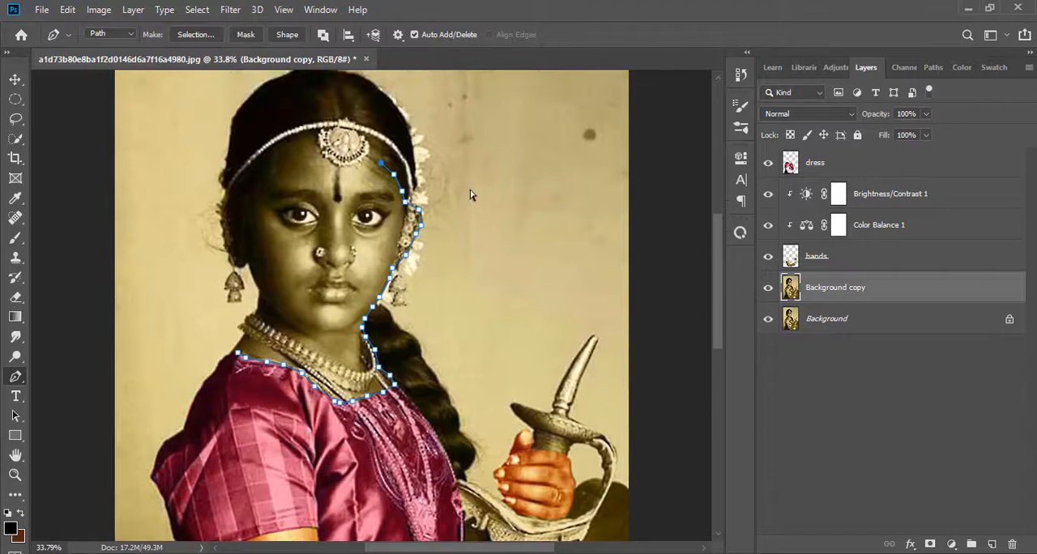
pyautogui.click(332, 131)
pyautogui.click(287, 141)
pyautogui.click(277, 152)
pyautogui.click(264, 173)
pyautogui.click(255, 189)
pyautogui.click(247, 197)
pyautogui.click(248, 214)
pyautogui.click(248, 232)
pyautogui.click(236, 224)
pyautogui.click(237, 248)
pyautogui.click(243, 265)
pyautogui.click(256, 286)
pyautogui.click(258, 304)
pyautogui.click(250, 322)
pyautogui.click(241, 338)
pyautogui.click(235, 354)
pyautogui.scroll(1, 428, 373)
# Convert the face path to a selection, copy it to a new layer and name that layer "head"
pyautogui.hotkey('ctrl', 'Return')
pyautogui.hotkey('ctrl', 'j')
pyautogui.doubleClick(834, 286)
pyautogui.write('head')
pyautogui.press('Return')
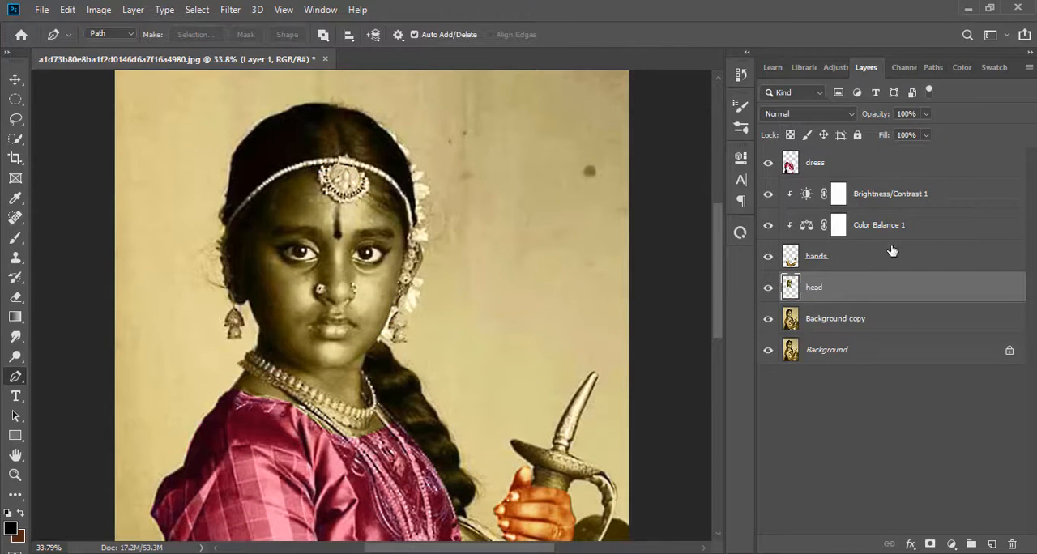
# Duplicate the Brightness/Contrast and Color Balance adjustments from the hands layer and clip the copies to the head layer
pyautogui.keyDown('shift'); pyautogui.click(922, 217); pyautogui.keyUp('shift')
pyautogui.click(969, 411)
pyautogui.click(953, 197)
pyautogui.keyDown('shift'); pyautogui.click(951, 219); pyautogui.keyUp('shift')
pyautogui.rightClick(949, 219)
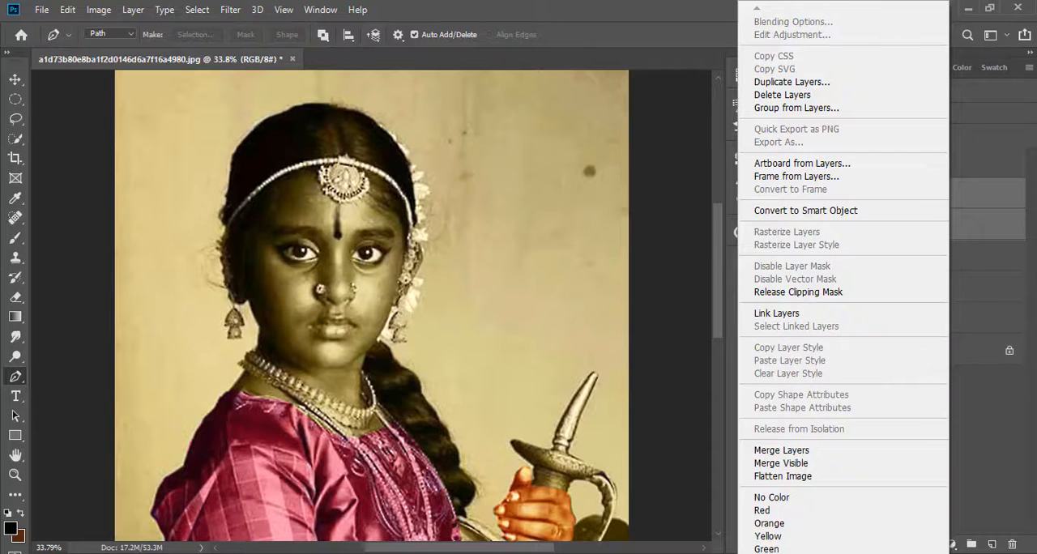
pyautogui.press('Escape')
pyautogui.moveTo(955, 224); pyautogui.dragTo(994, 542)
pyautogui.moveTo(965, 219); pyautogui.dragTo(950, 323)
pyautogui.rightClick(857, 317)
pyautogui.click(719, 221)
# Create a new layer above the dress layer and set the foreground color to golden yellow for the jewelry
pyautogui.click(14, 476)
pyautogui.click(442, 37)
pyautogui.moveTo(377, 314); pyautogui.dragTo(546, 420)
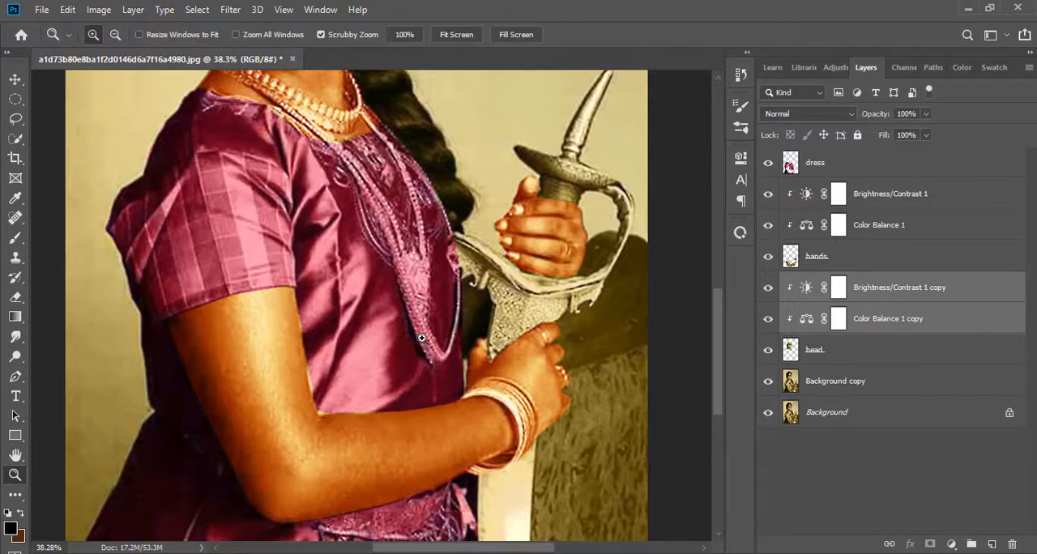
pyautogui.scroll(2, 414, 308)
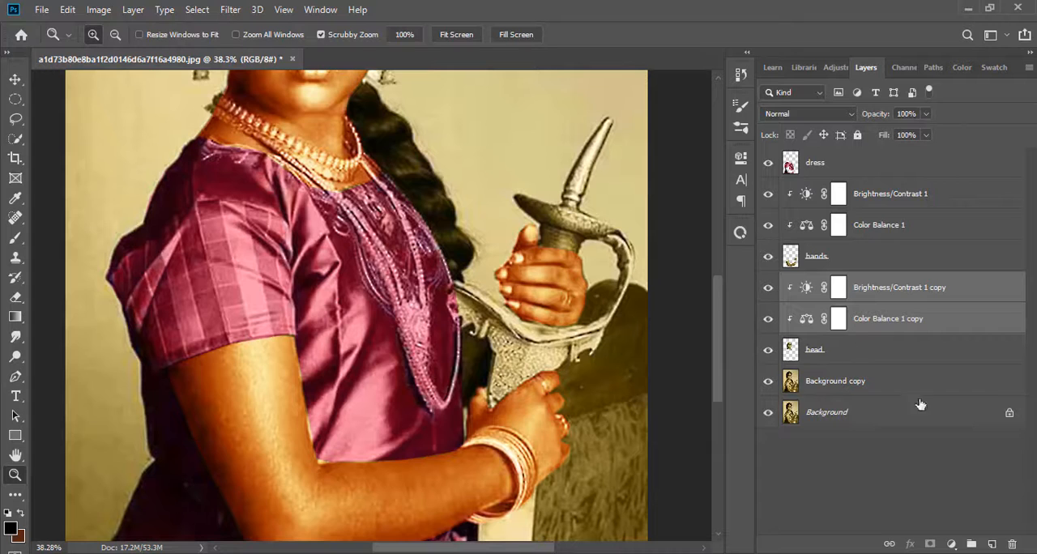
pyautogui.click(830, 172)
pyautogui.click(991, 544)
pyautogui.click(10, 528)
pyautogui.moveTo(658, 348); pyautogui.dragTo(664, 356)
pyautogui.moveTo(734, 426); pyautogui.dragTo(684, 425)
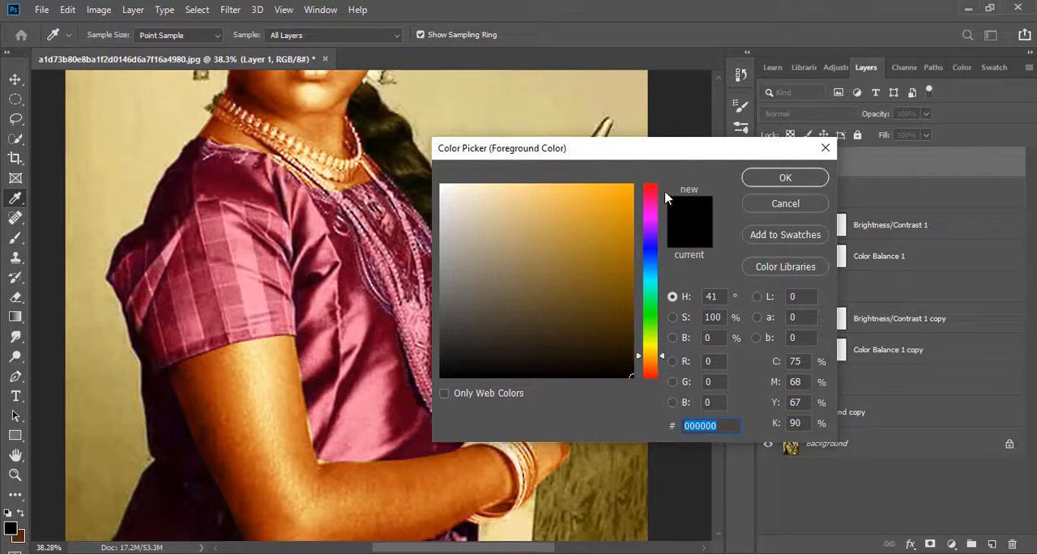
pyautogui.click(935, 552)
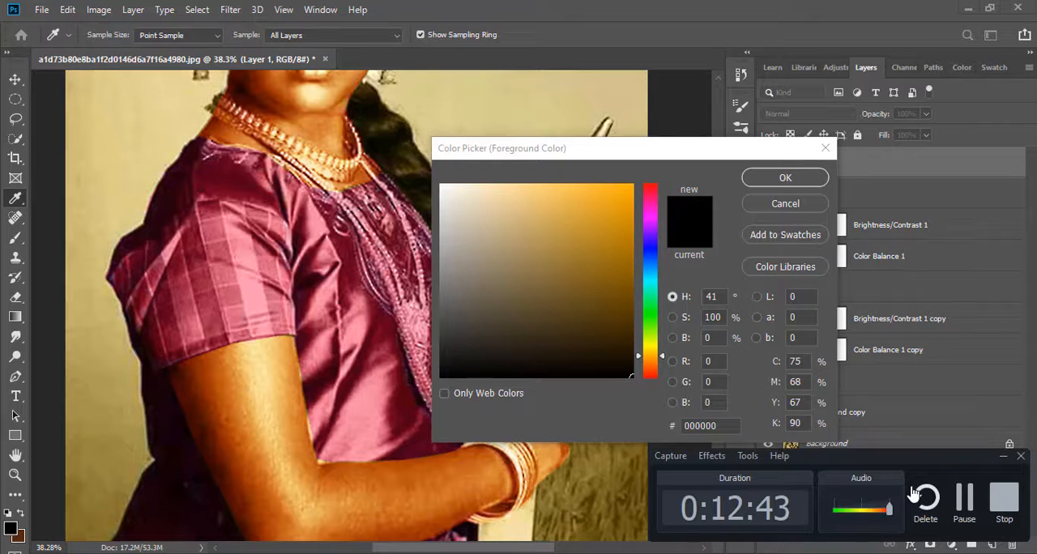
pyautogui.click(604, 184)
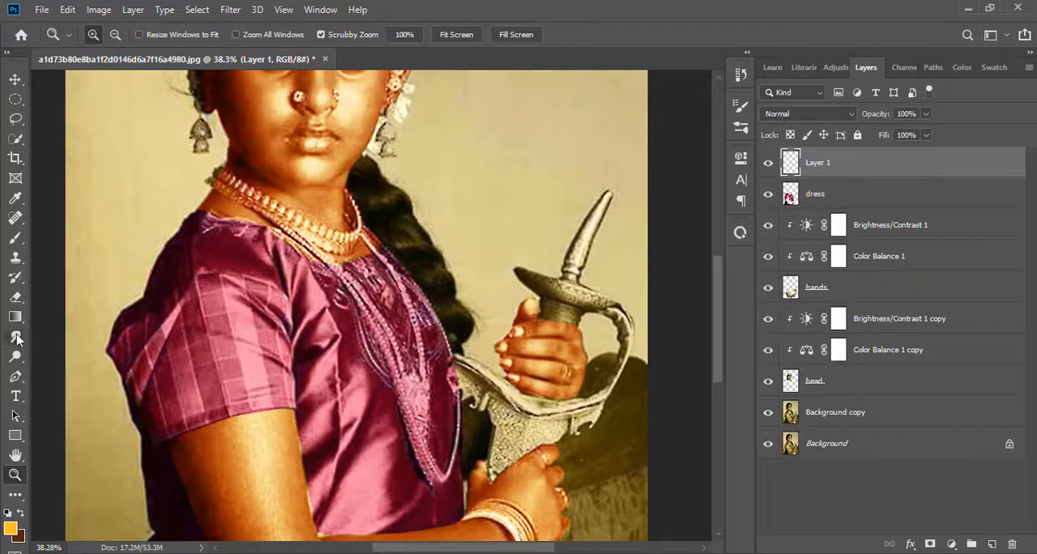
# Brush golden yellow over part of the necklace on the new layer and set its blend mode to Soft Light
pyautogui.scroll(2, 30, 439)
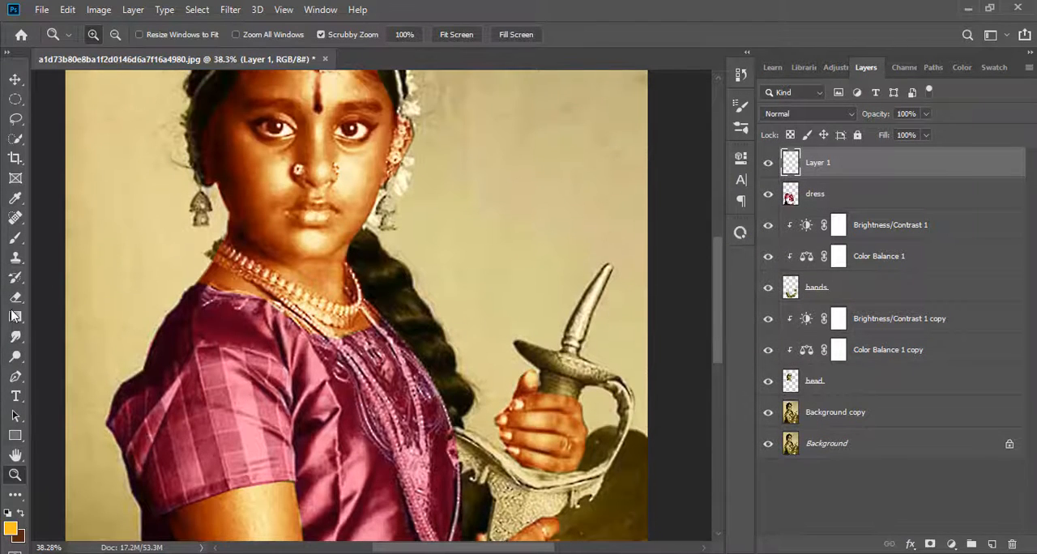
pyautogui.click(15, 237)
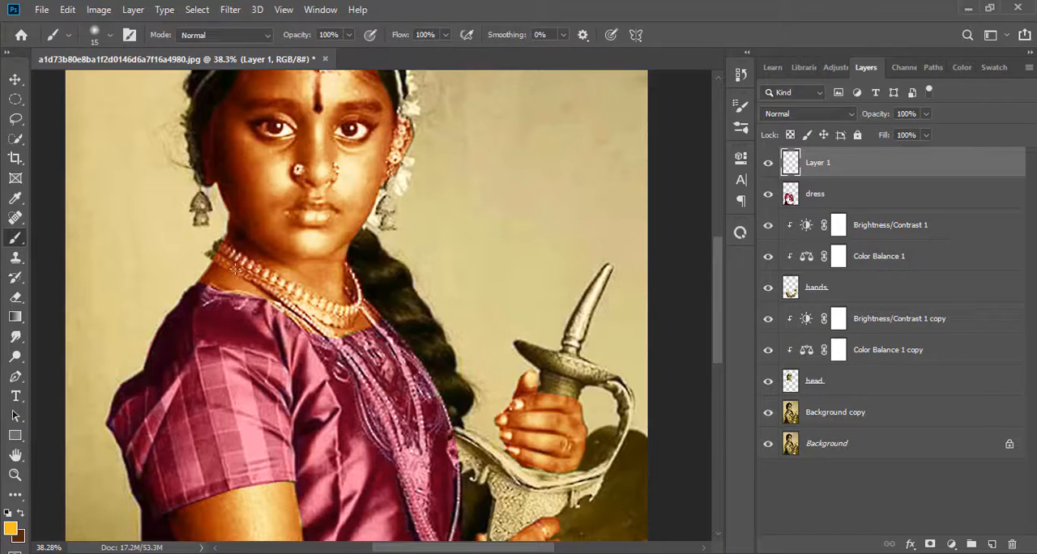
pyautogui.scroll(2, 364, 324)
pyautogui.click(786, 115)
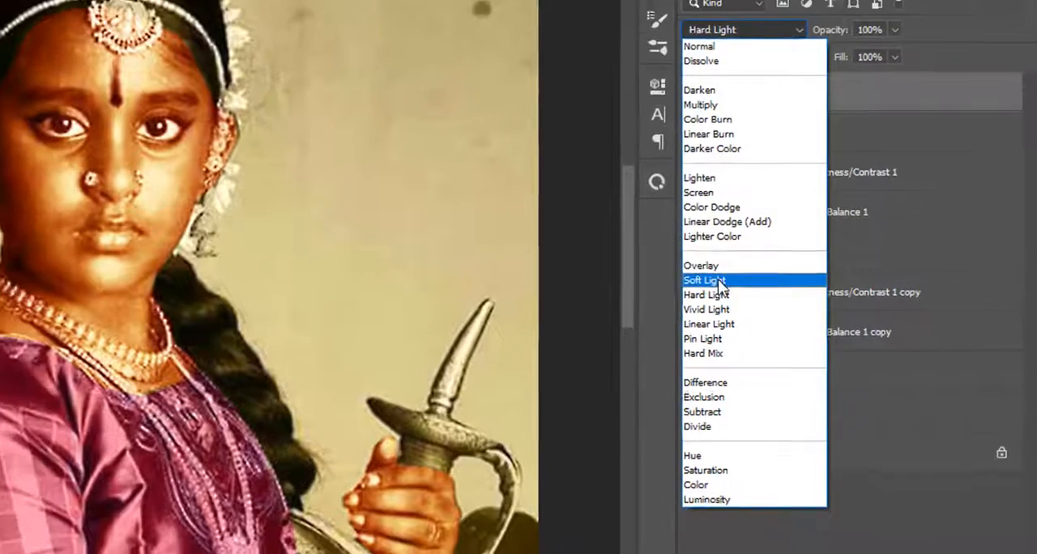
pyautogui.click(719, 281)
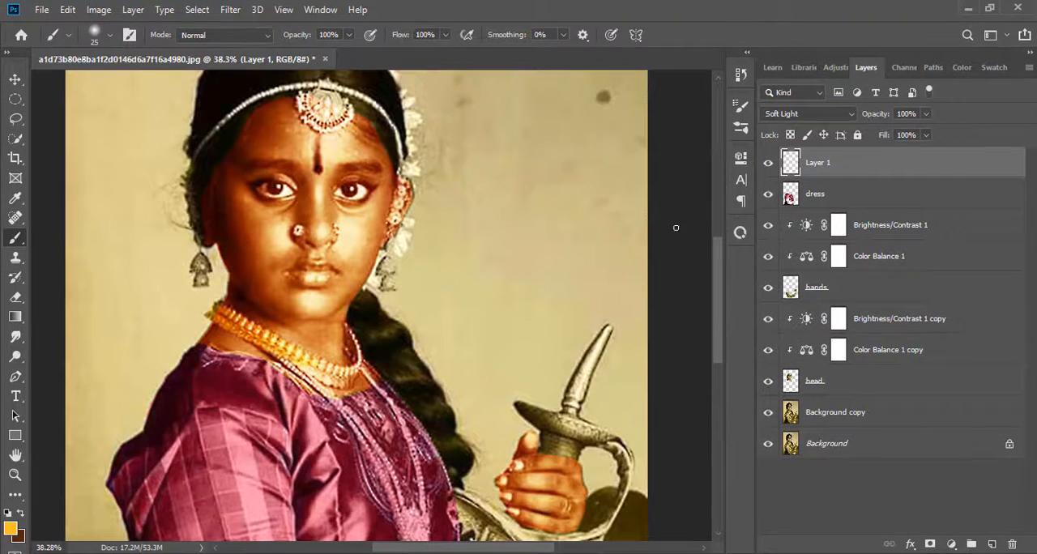
# Set the jewelry layer's blend mode to Color and paint the whole necklace around the neck golden yellow
pyautogui.scroll(-2, 612, 278)
pyautogui.click(809, 113)
pyautogui.click(790, 469)
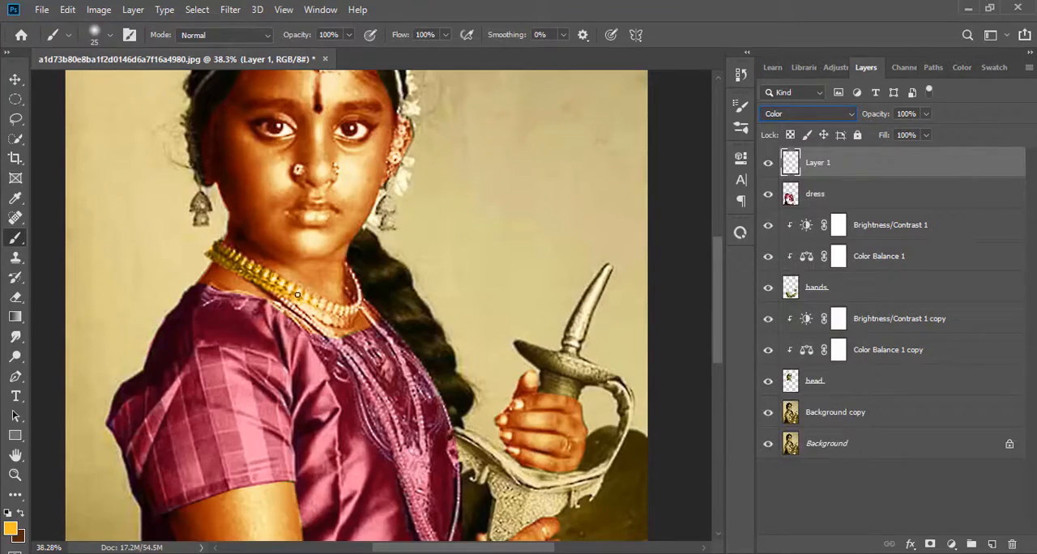
pyautogui.press(']')
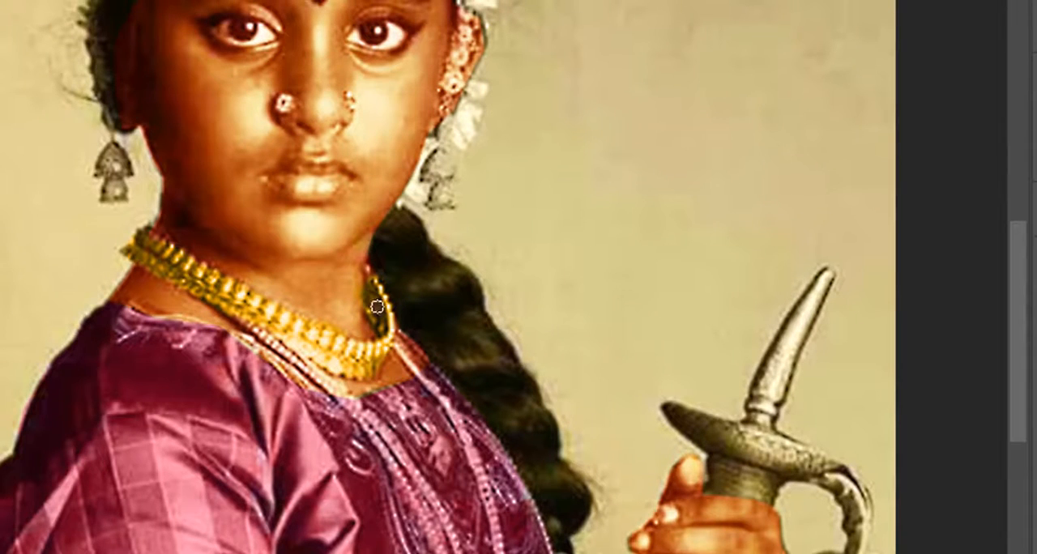
pyautogui.scroll(-3, 379, 301)
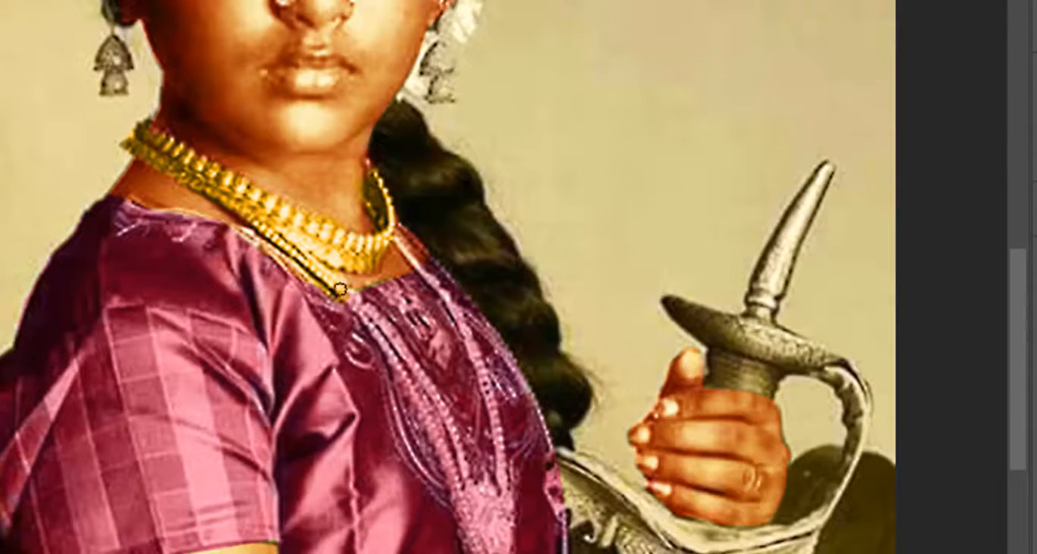
# Paint the long bead chain running down the dress front golden yellow with a smaller brush
pyautogui.scroll(-2, 364, 282)
pyautogui.moveTo(441, 309)
pyautogui.mouseDown()
pyautogui.moveTo(492, 371)
pyautogui.moveTo(333, 316)
pyautogui.mouseUp()
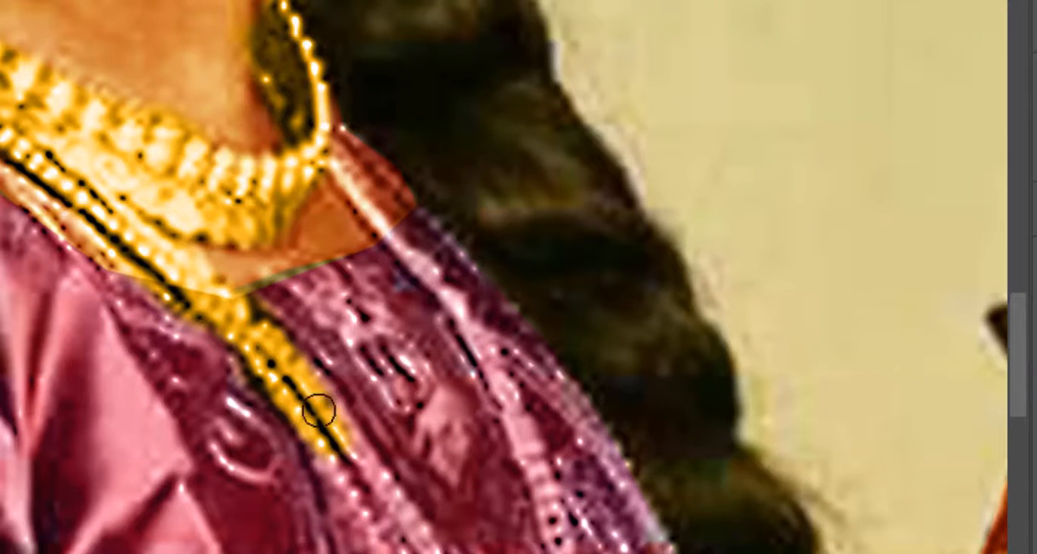
pyautogui.press('[')
pyautogui.moveTo(325, 453); pyautogui.dragTo(346, 502)
pyautogui.scroll(-8, 347, 502)
pyautogui.moveTo(358, 233); pyautogui.dragTo(393, 292)
pyautogui.scroll(-1, 417, 354)
pyautogui.scroll(-2, 417, 354)
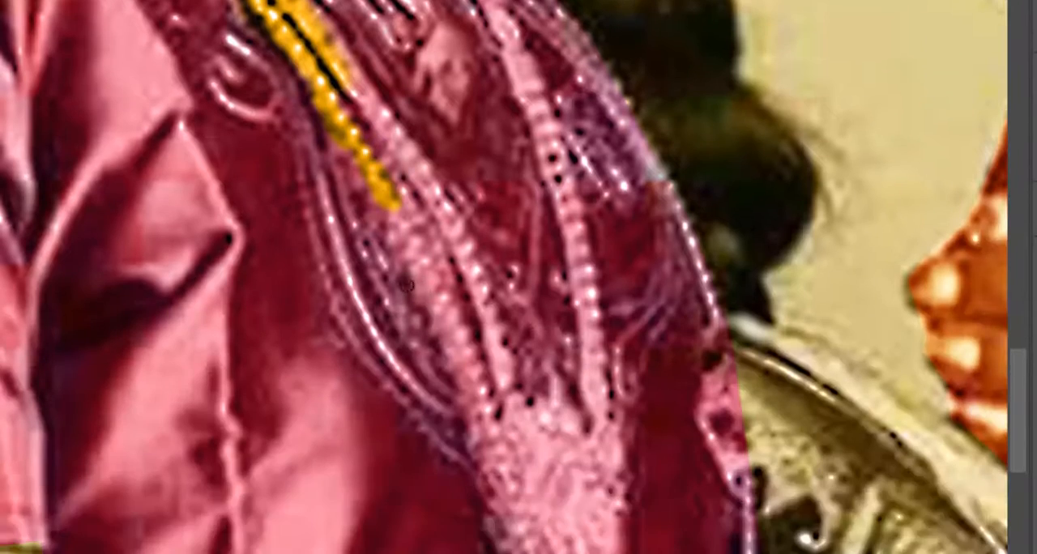
pyautogui.scroll(6, 478, 419)
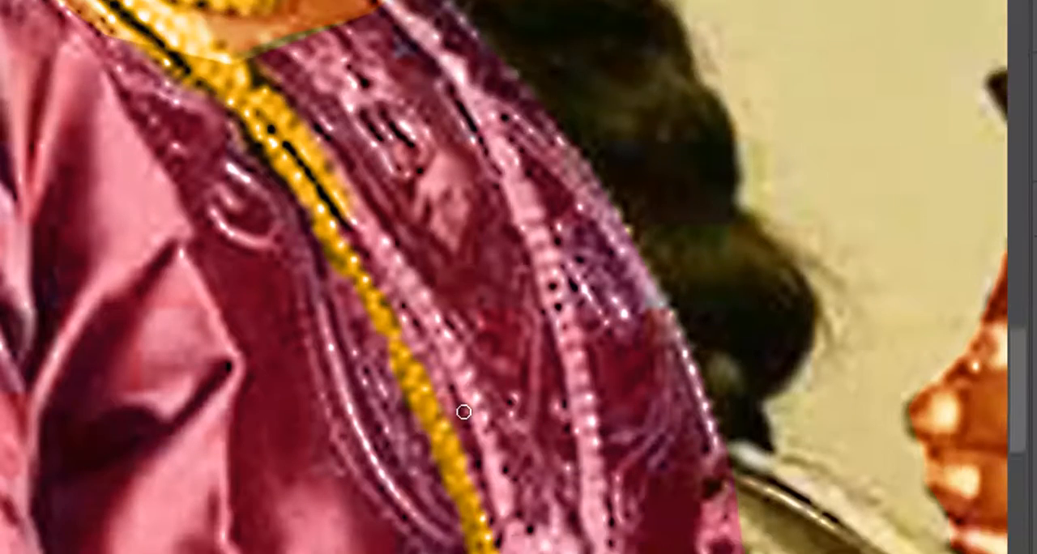
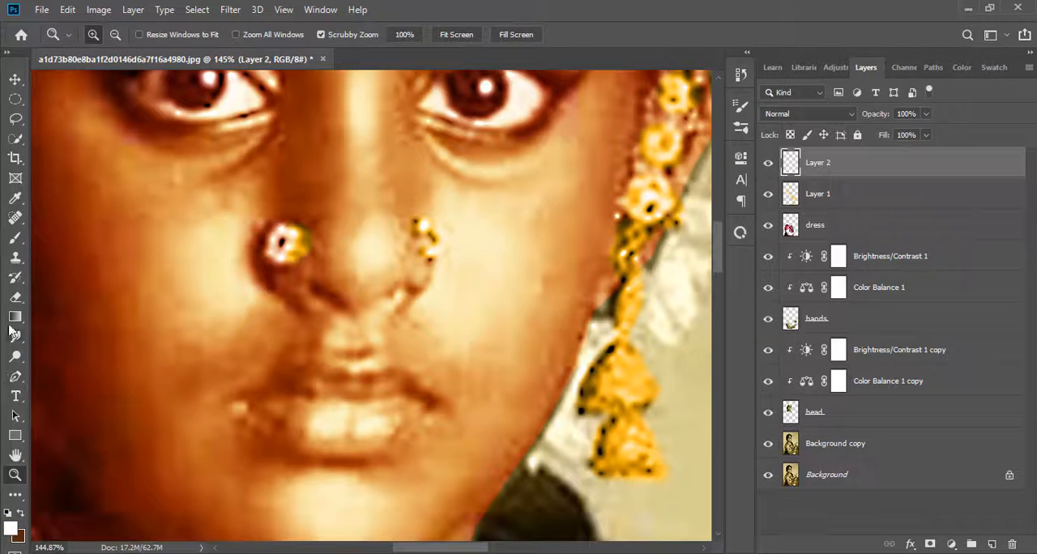
# Set Layer 2's blend mode to Color Burn for the nose stud and pick a bright red foreground color
pyautogui.press('b')
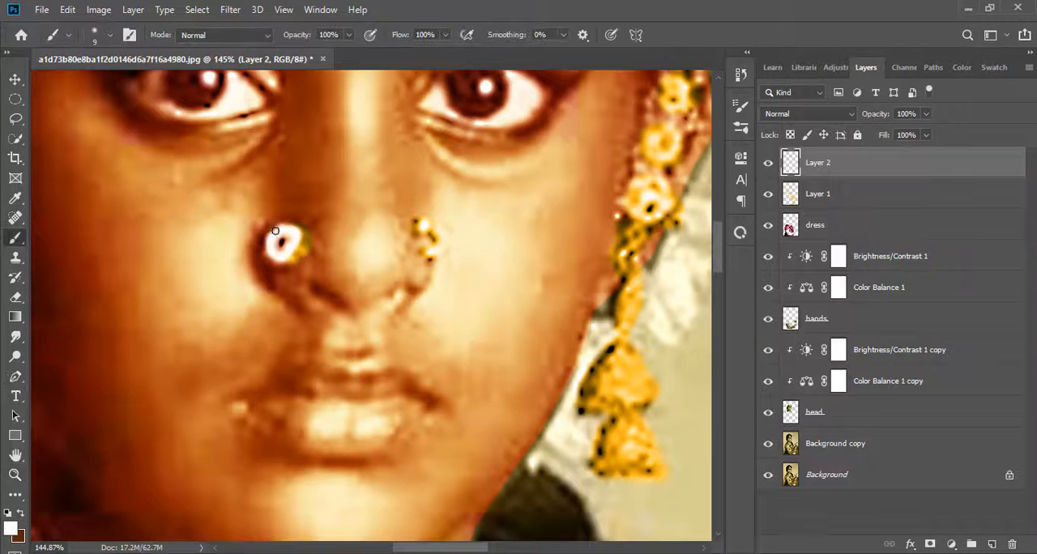
pyautogui.click(807, 113)
pyautogui.click(774, 188)
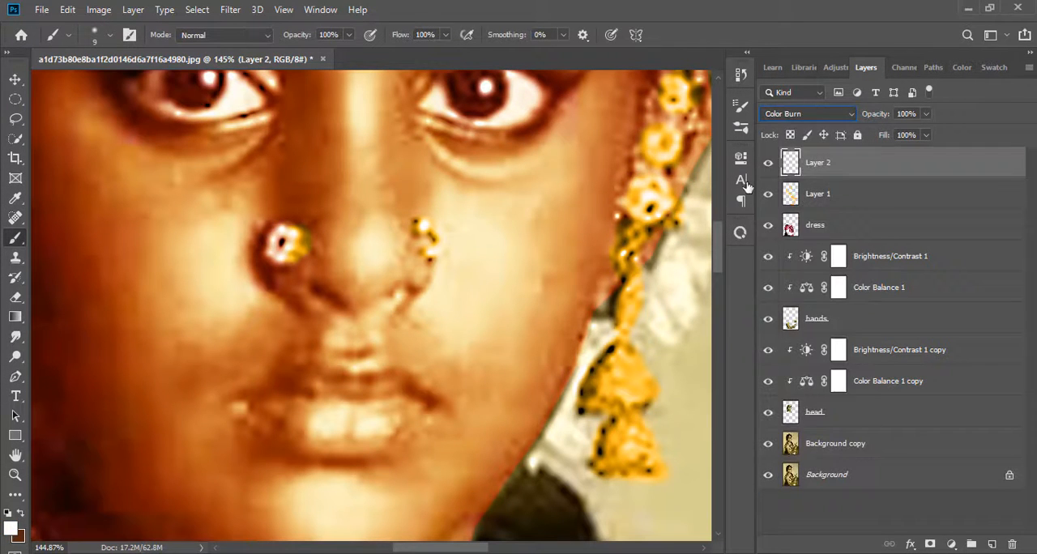
pyautogui.click(7, 526)
pyautogui.moveTo(650, 235); pyautogui.dragTo(683, 169)
pyautogui.click(631, 186)
pyautogui.click(784, 176)
# Set the foreground color to golden yellow for painting the sword hilt
pyautogui.click(14, 476)
pyautogui.moveTo(568, 275); pyautogui.dragTo(454, 282)
pyautogui.moveTo(410, 182); pyautogui.dragTo(276, 298)
pyautogui.moveTo(415, 270); pyautogui.dragTo(507, 233)
pyautogui.moveTo(616, 280); pyautogui.dragTo(639, 391)
pyautogui.scroll(-5, 639, 391)
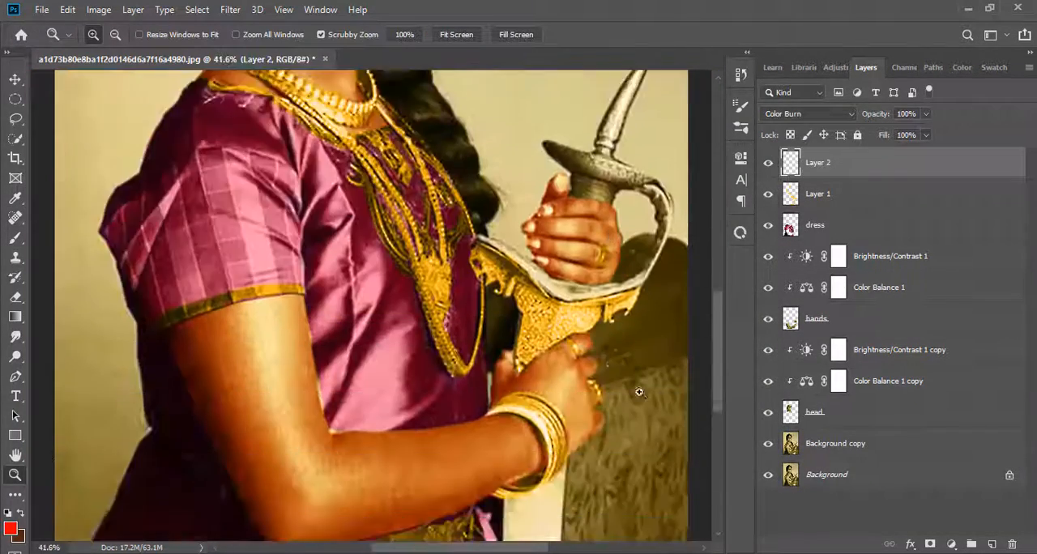
pyautogui.moveTo(480, 550); pyautogui.dragTo(508, 551)
pyautogui.moveTo(530, 352); pyautogui.dragTo(582, 361)
pyautogui.scroll(4, 516, 363)
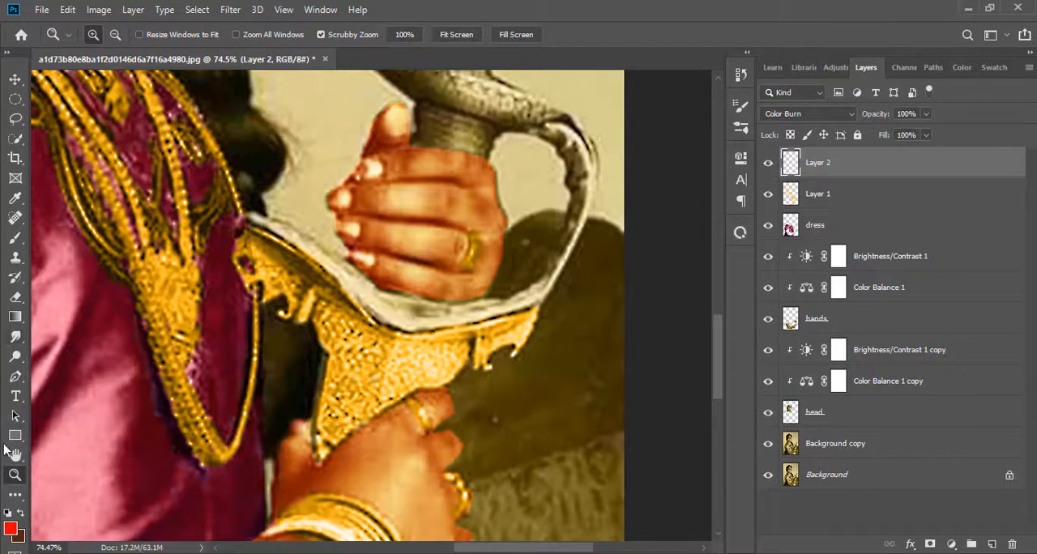
pyautogui.click(10, 528)
pyautogui.moveTo(651, 345); pyautogui.dragTo(651, 355)
pyautogui.moveTo(603, 189); pyautogui.dragTo(598, 176)
pyautogui.click(784, 176)
pyautogui.scroll(3, 1000, 428)
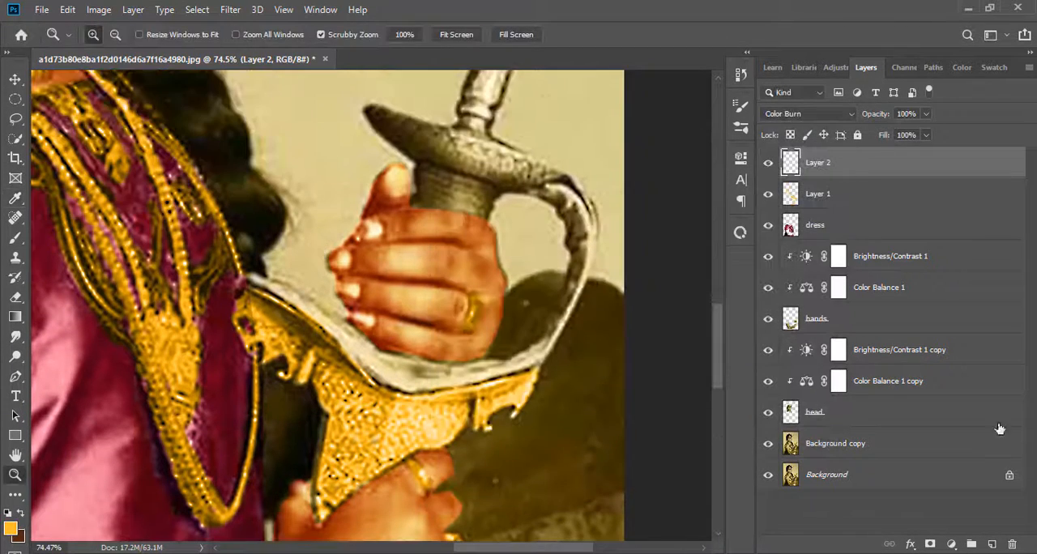
# Create a new top layer in Lighten mode and brush golden yellow along the upper edge of the sword's hand guard
pyautogui.hotkey('ctrl', 'shift', 'alt', 'n')
pyautogui.press('b')
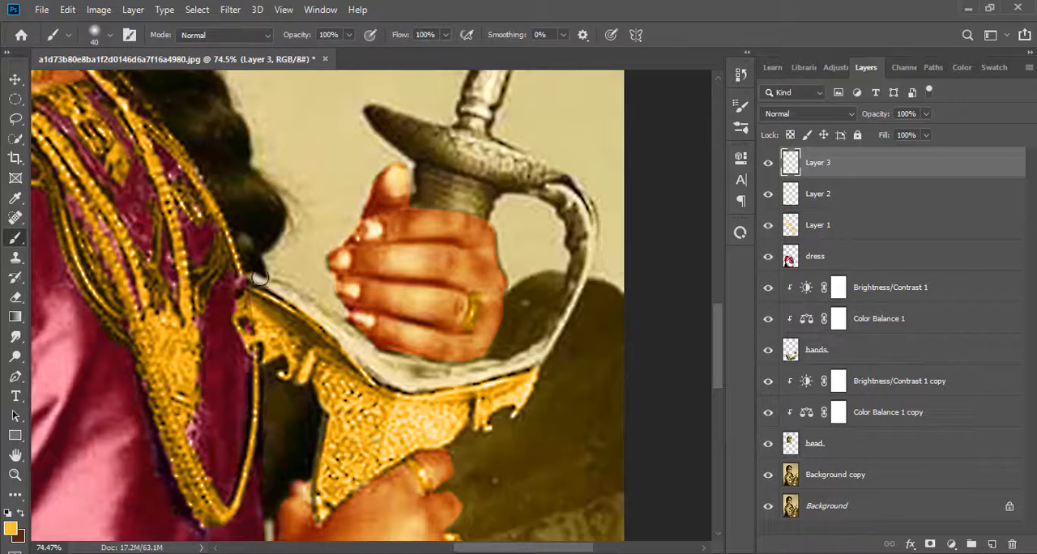
pyautogui.click(808, 113)
pyautogui.click(778, 239)
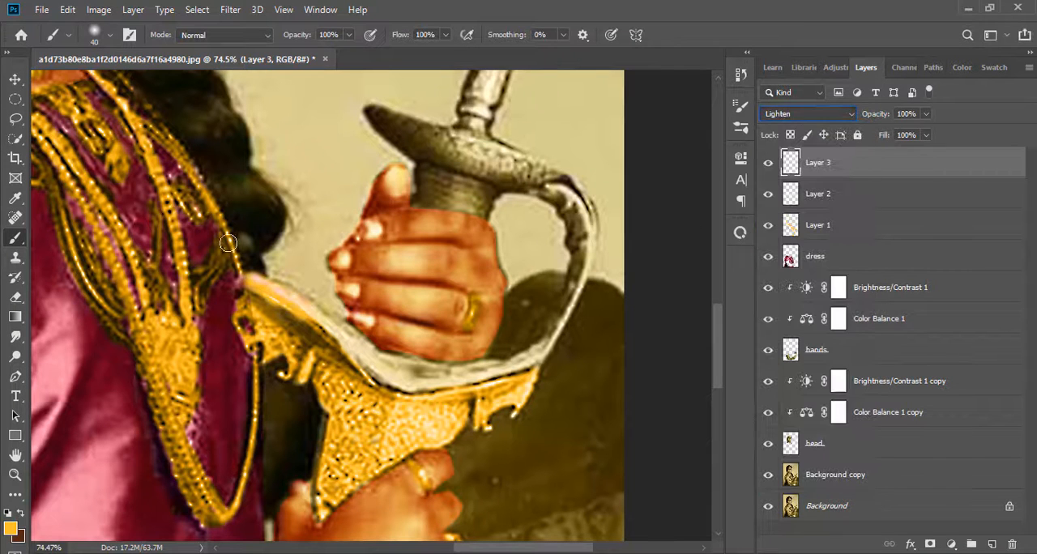
pyautogui.moveTo(227, 243)
pyautogui.mouseDown()
pyautogui.moveTo(336, 340)
pyautogui.moveTo(412, 378)
pyautogui.moveTo(491, 351)
pyautogui.mouseUp()
pyautogui.scroll(-1, 462, 309)
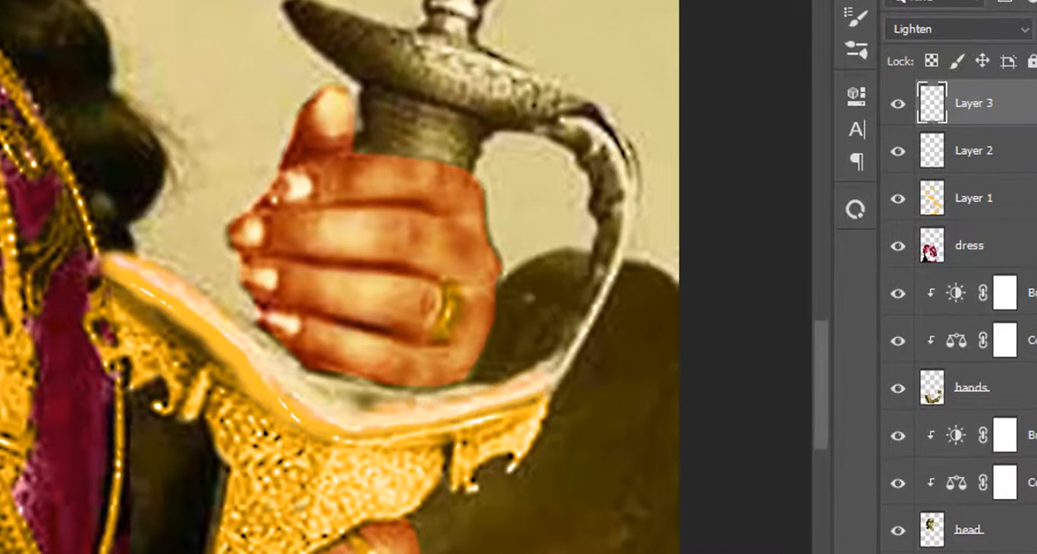
# Set a new top layer to Soft Light and paint the sword's curved hand guard golden yellow on it
pyautogui.click(810, 113)
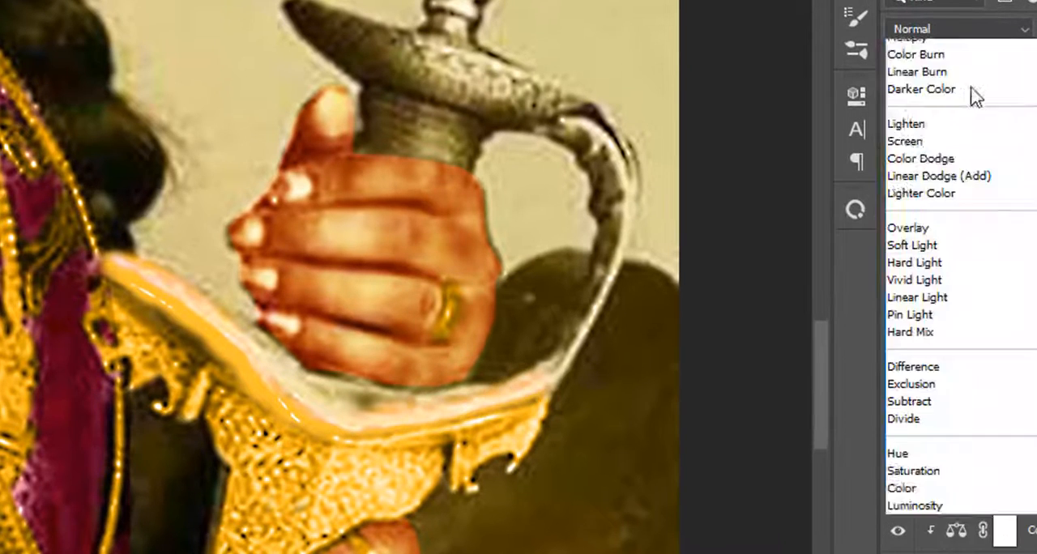
pyautogui.scroll(2, 973, 96)
pyautogui.click(907, 324)
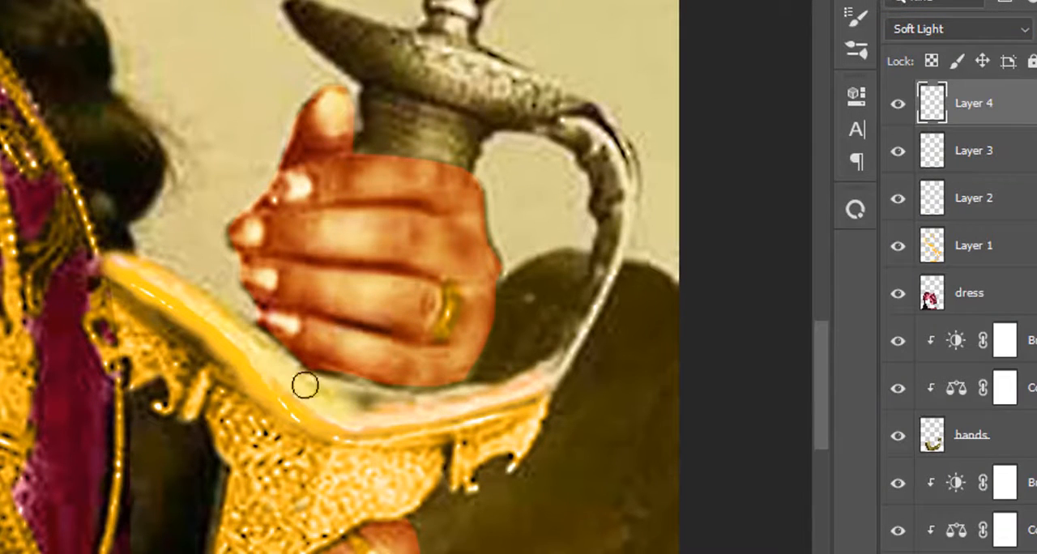
pyautogui.moveTo(305, 386)
pyautogui.mouseDown()
pyautogui.moveTo(433, 396)
pyautogui.moveTo(600, 342)
pyautogui.moveTo(612, 198)
pyautogui.moveTo(584, 124)
pyautogui.mouseUp()
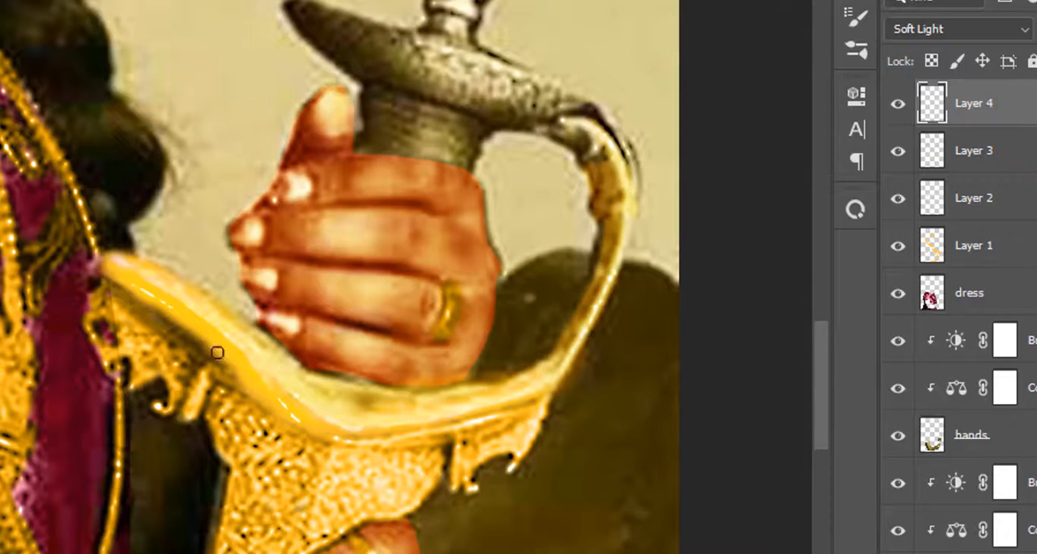
pyautogui.moveTo(338, 438); pyautogui.dragTo(357, 439)
pyautogui.moveTo(578, 133); pyautogui.dragTo(630, 196)
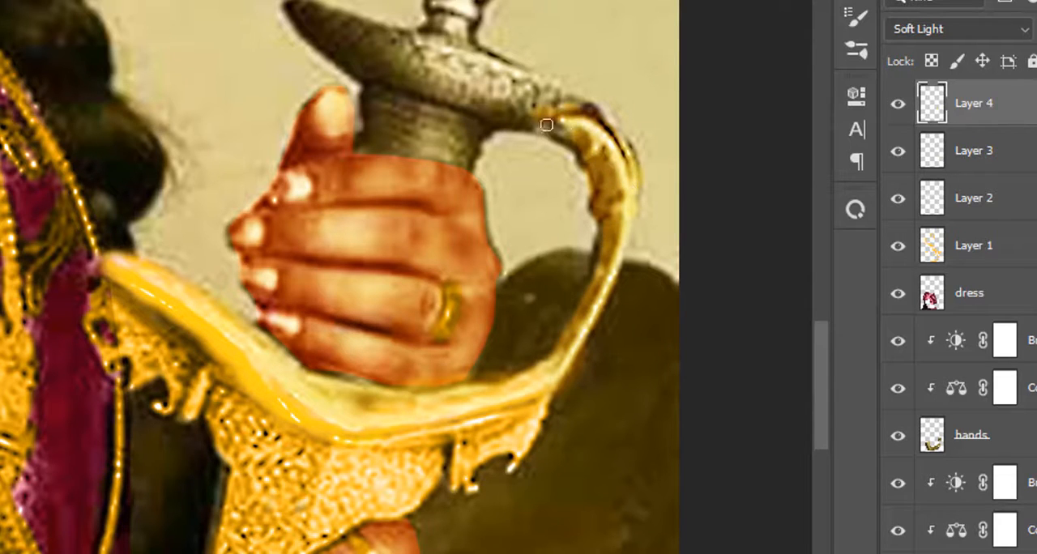
# Paint the crossguard above the fist and the pointed spike of the sword hilt golden yellow on the Soft Light layer
pyautogui.moveTo(547, 124)
pyautogui.mouseDown()
pyautogui.moveTo(518, 88)
pyautogui.moveTo(551, 92)
pyautogui.moveTo(479, 84)
pyautogui.moveTo(448, 98)
pyautogui.mouseUp()
pyautogui.scroll(2, 454, 110)
pyautogui.moveTo(467, 157)
pyautogui.mouseDown()
pyautogui.moveTo(469, 188)
pyautogui.moveTo(419, 176)
pyautogui.moveTo(434, 201)
pyautogui.moveTo(320, 132)
pyautogui.moveTo(310, 104)
pyautogui.moveTo(442, 145)
pyautogui.mouseUp()
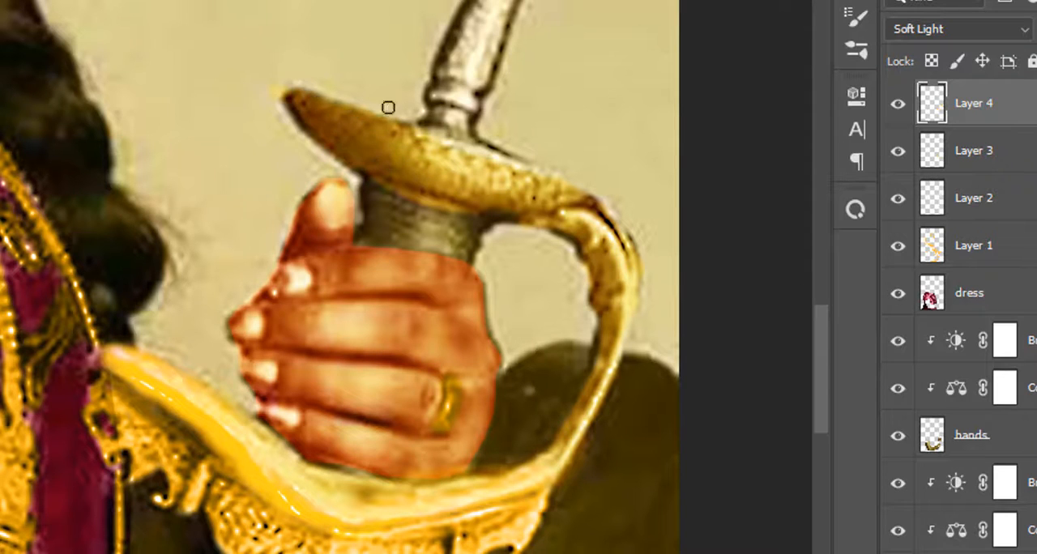
pyautogui.moveTo(388, 107)
pyautogui.mouseDown()
pyautogui.moveTo(410, 177)
pyautogui.moveTo(368, 167)
pyautogui.moveTo(290, 118)
pyautogui.moveTo(379, 145)
pyautogui.moveTo(345, 141)
pyautogui.moveTo(296, 108)
pyautogui.moveTo(424, 126)
pyautogui.moveTo(534, 177)
pyautogui.mouseUp()
pyautogui.scroll(3, 497, 156)
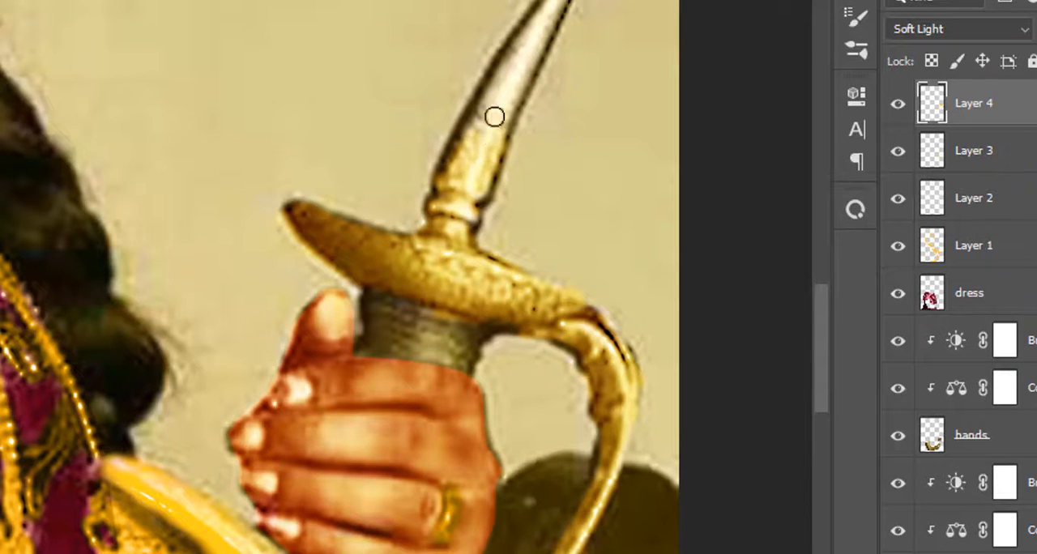
pyautogui.moveTo(494, 116)
pyautogui.mouseDown()
pyautogui.moveTo(537, 46)
pyautogui.moveTo(555, 7)
pyautogui.mouseUp()
pyautogui.scroll(-3, 494, 110)
# Create a new layer, brush black over the sword grip, and settle on Soft Light after trying Lighter Color
pyautogui.click(980, 553)
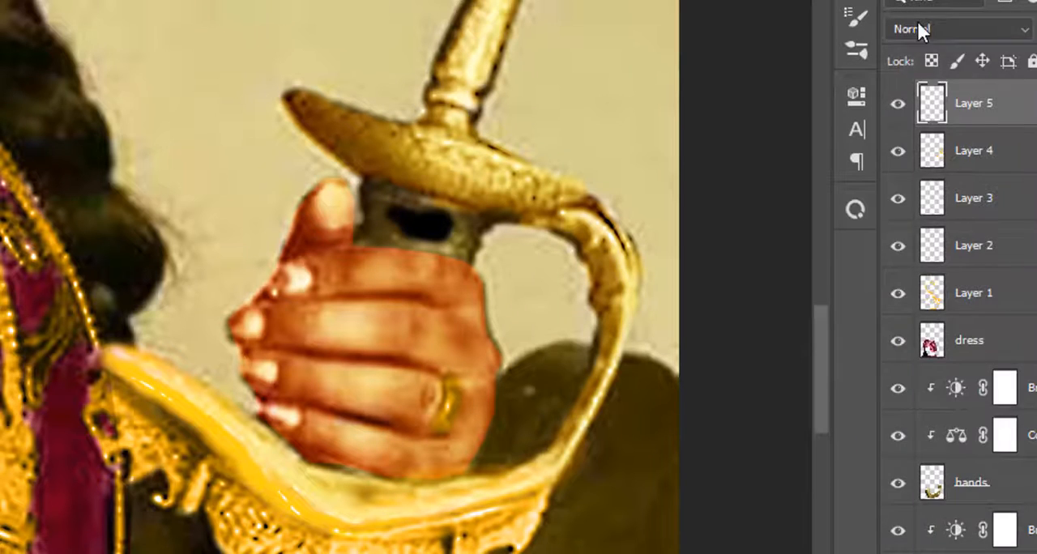
pyautogui.click(917, 28)
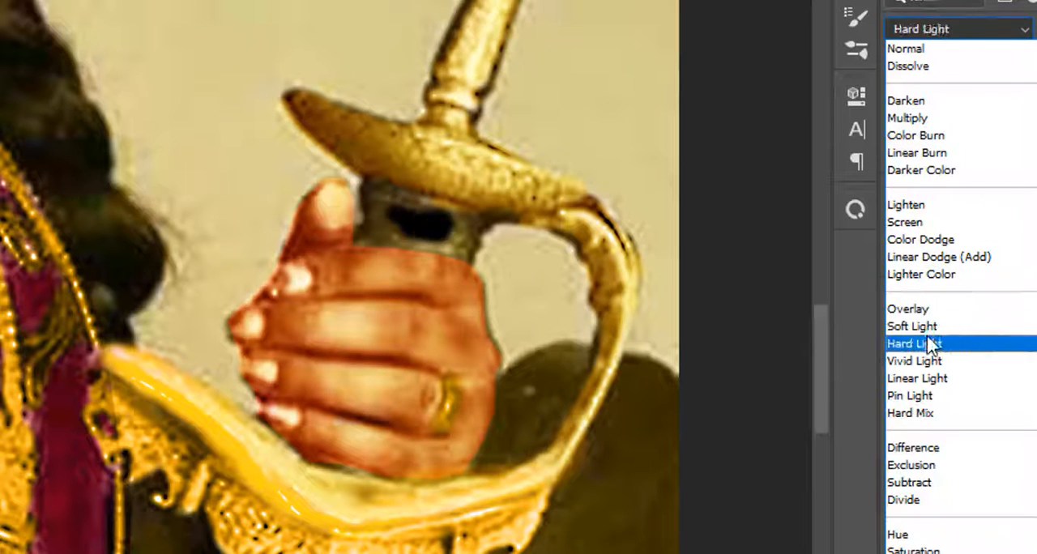
pyautogui.click(922, 274)
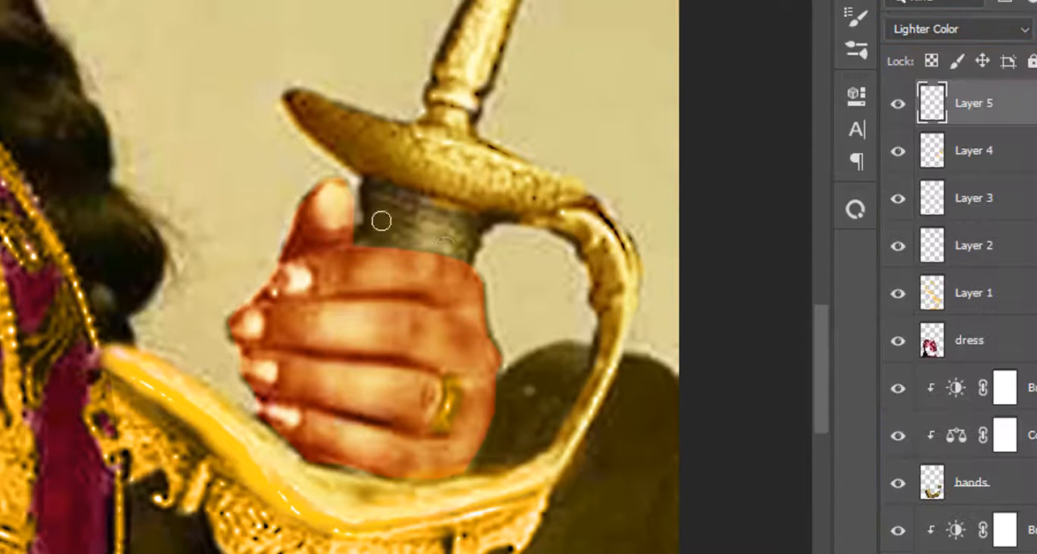
pyautogui.click(959, 32)
pyautogui.click(907, 325)
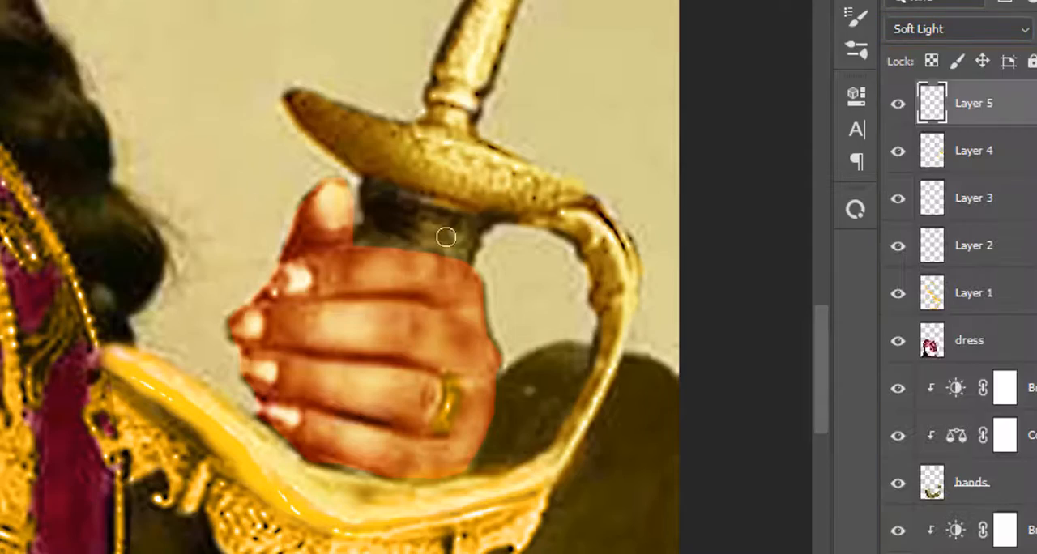
# Duplicate all layers above the Background and put the duplicates in a group
pyautogui.scroll(-3, 445, 236)
pyautogui.scroll(-3, 352, 290)
pyautogui.scroll(-6, 351, 289)
pyautogui.scroll(4, 352, 290)
pyautogui.scroll(-4, 352, 289)
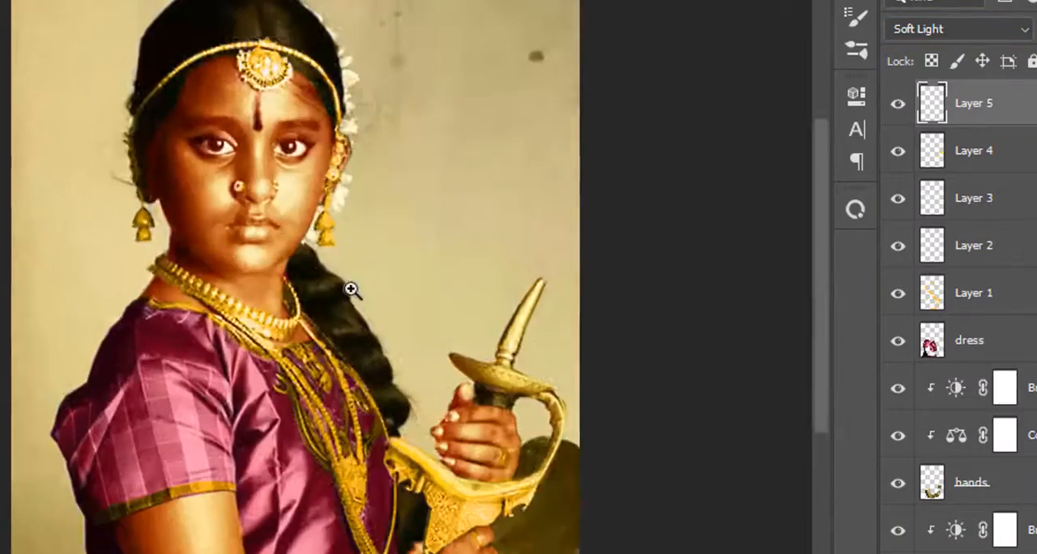
pyautogui.scroll(-2, 956, 292)
pyautogui.keyDown('shift'); pyautogui.click(973, 550); pyautogui.keyUp('shift')
pyautogui.scroll(2, 972, 324)
pyautogui.rightClick(1021, 453)
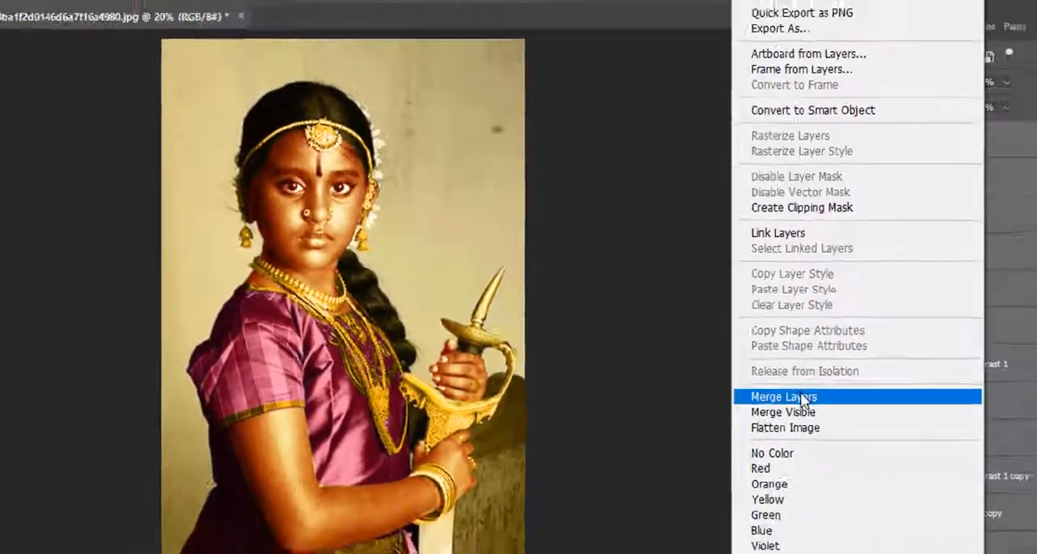
pyautogui.click(991, 545)
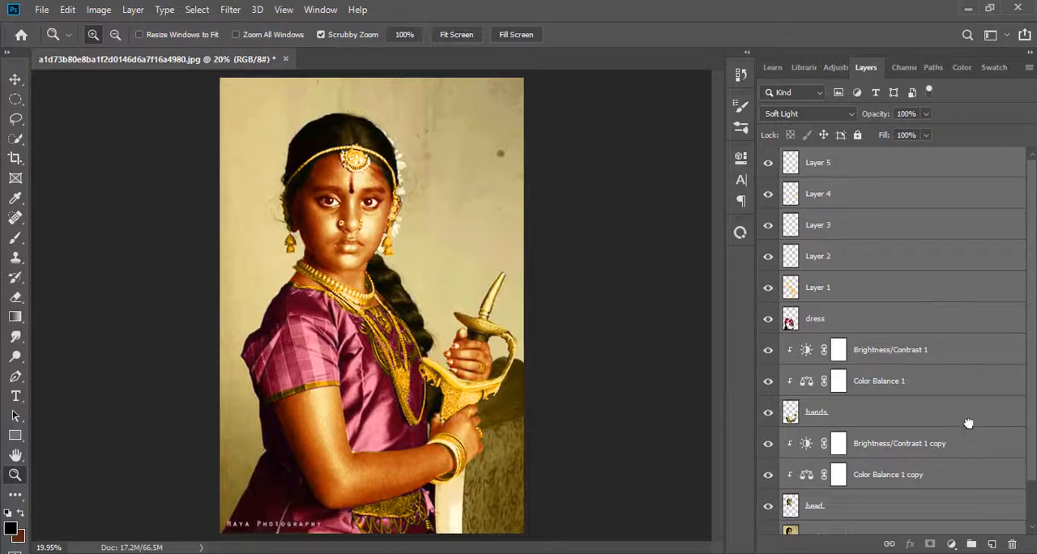
pyautogui.moveTo(969, 424); pyautogui.dragTo(992, 545)
pyautogui.click(972, 544)
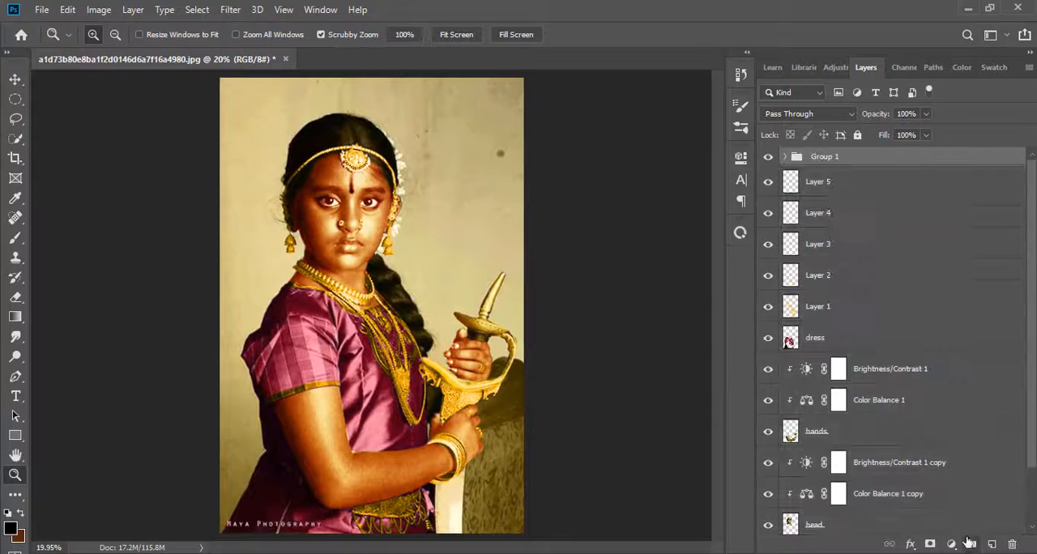
# Merge all the ungrouped layers above the Background into one layer and move it above Group 1
pyautogui.rightClick(845, 165)
pyautogui.click(865, 210)
pyautogui.click(859, 190)
pyautogui.scroll(-3, 842, 365)
pyautogui.keyDown('shift'); pyautogui.click(819, 489); pyautogui.keyUp('shift')
pyautogui.scroll(3, 875, 405)
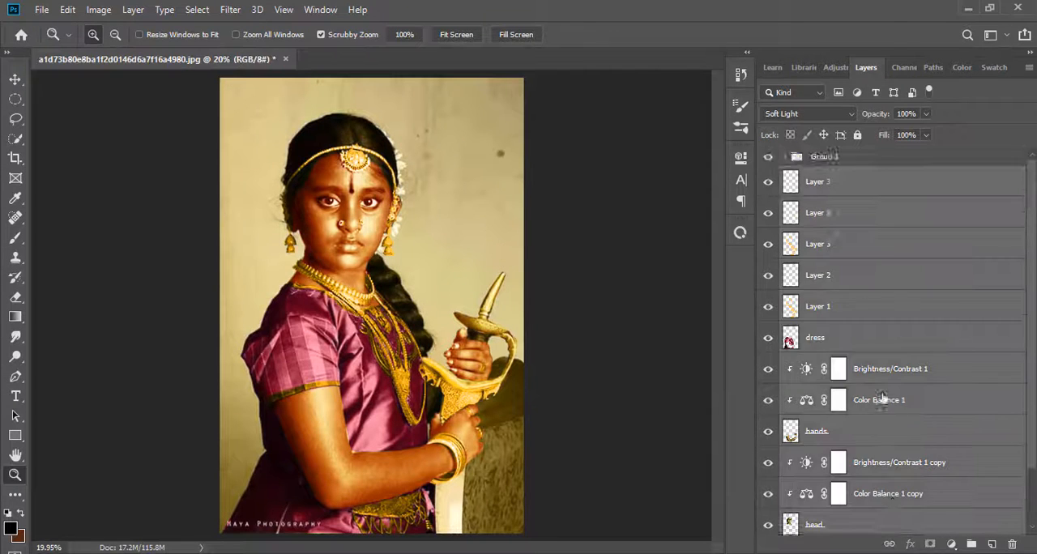
pyautogui.rightClick(889, 397)
pyautogui.click(761, 449)
pyautogui.moveTo(828, 187); pyautogui.dragTo(821, 157)
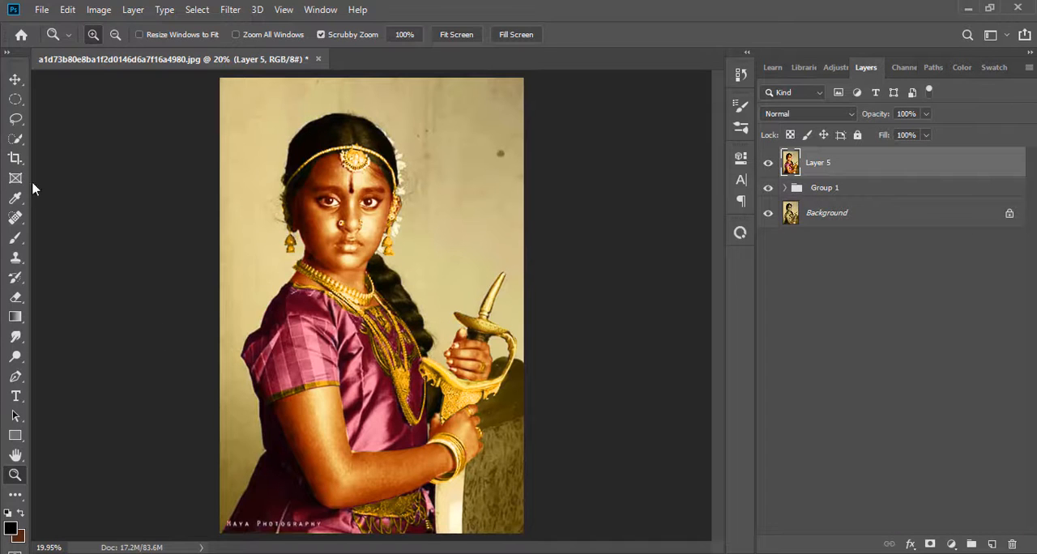
# Start a Pen path at the lower skirt corner and trace the skirt, back and sleeve edge up toward the shoulder
pyautogui.moveTo(330, 200); pyautogui.dragTo(187, 292)
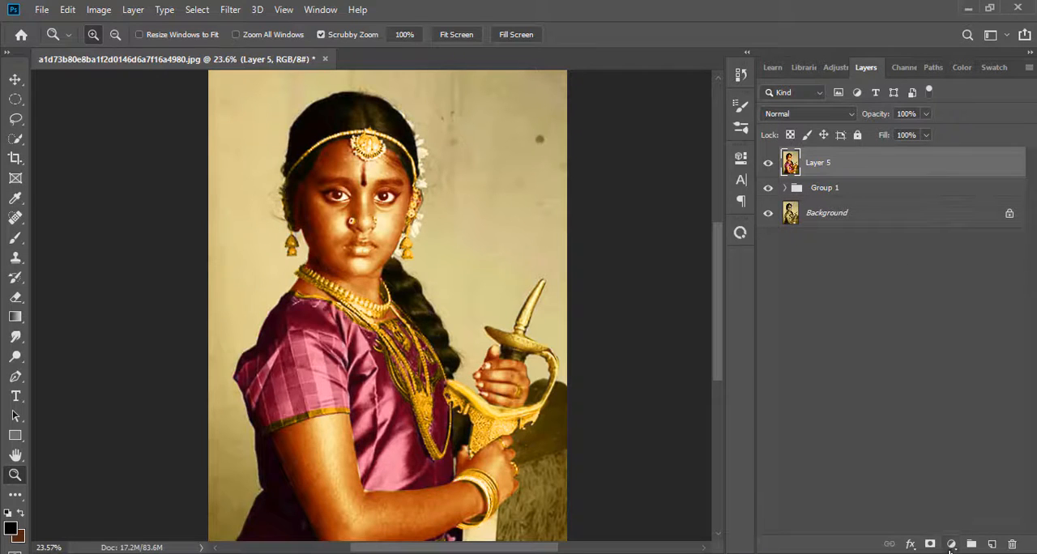
pyautogui.click(16, 377)
pyautogui.scroll(-3, 213, 502)
pyautogui.click(211, 527)
pyautogui.click(222, 506)
pyautogui.click(231, 490)
pyautogui.click(235, 480)
pyautogui.click(244, 467)
pyautogui.click(249, 447)
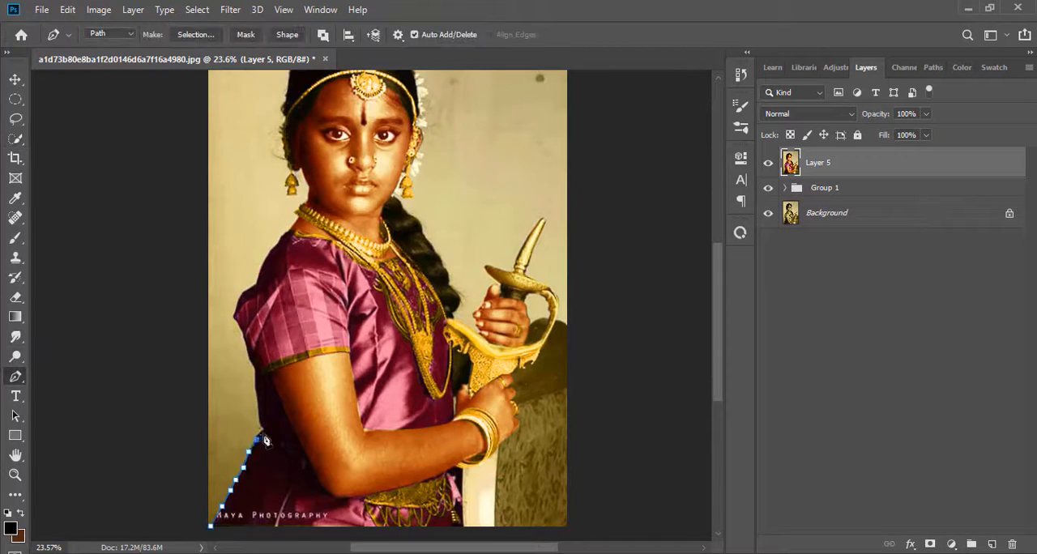
pyautogui.click(236, 318)
pyautogui.click(235, 308)
pyautogui.click(241, 297)
pyautogui.click(249, 288)
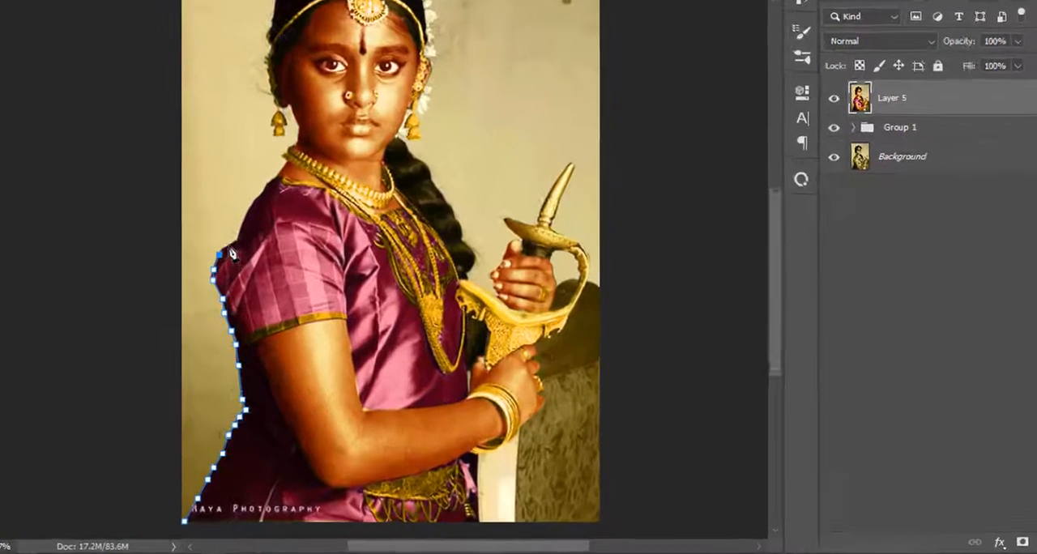
# Continue the Pen path over the shoulder and neck, and loosely around the head, hair and earrings
pyautogui.click(258, 283)
pyautogui.click(259, 271)
pyautogui.click(265, 260)
pyautogui.scroll(4, 270, 257)
pyautogui.click(251, 166)
pyautogui.click(239, 85)
pyautogui.click(451, 8)
pyautogui.click(469, 41)
pyautogui.click(467, 116)
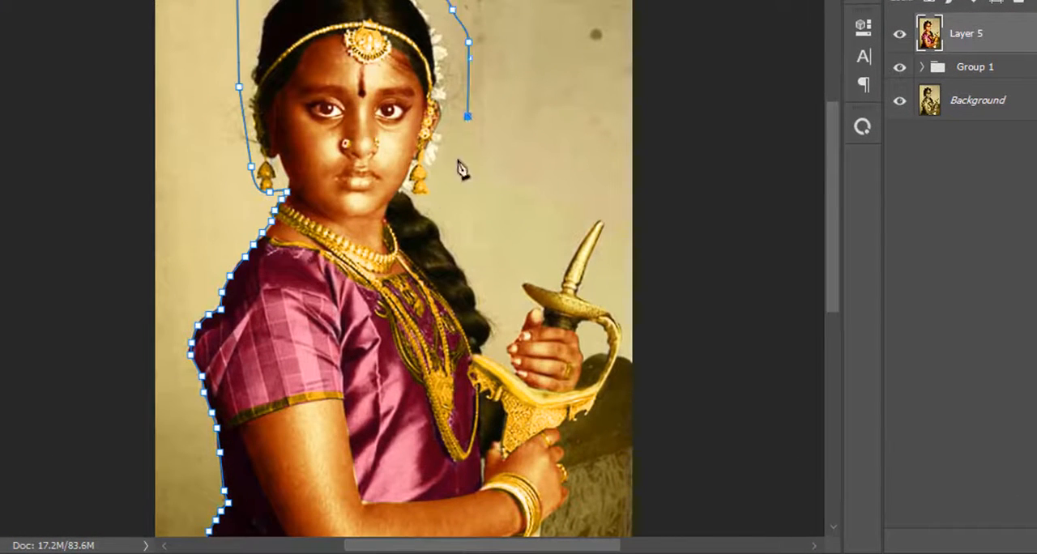
# Continue the Pen path from the end of the braid around the raised hand, the sword spike and the outer hand guard
pyautogui.click(486, 345)
pyautogui.click(487, 353)
pyautogui.click(498, 363)
pyautogui.scroll(3, 525, 342)
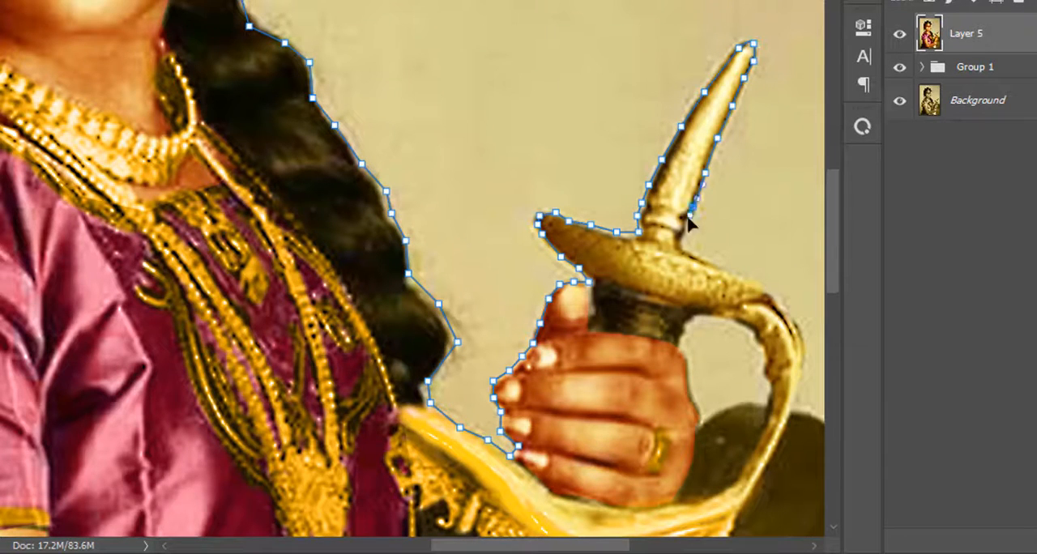
pyautogui.click(687, 252)
pyautogui.click(709, 264)
pyautogui.click(736, 275)
pyautogui.click(765, 284)
pyautogui.click(787, 306)
pyautogui.click(800, 335)
pyautogui.scroll(-5, 791, 449)
pyautogui.click(760, 403)
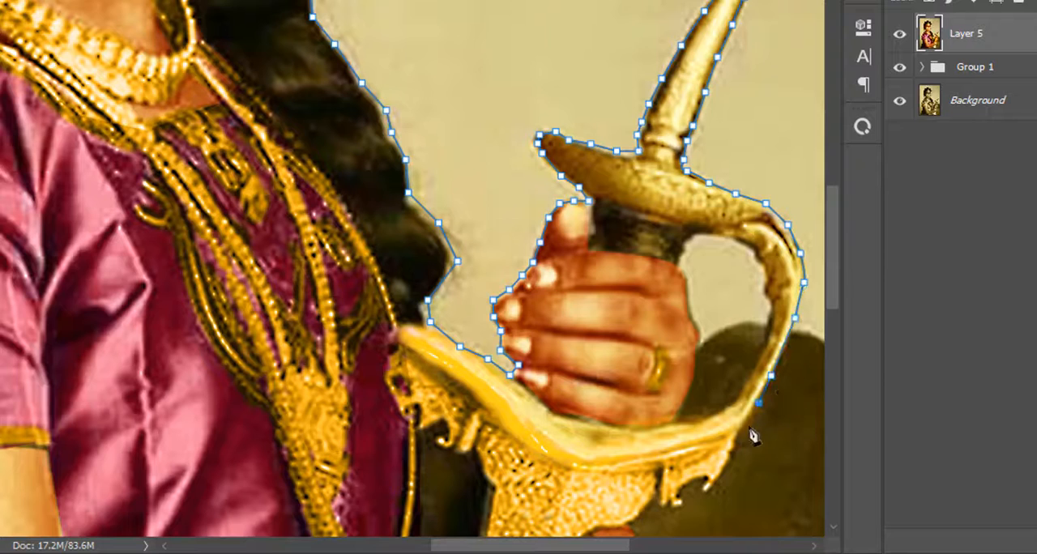
# Trace the Pen path along the hilt's lower ornament and around the knuckles and rings of the lower hand
pyautogui.click(642, 506)
pyautogui.scroll(-5, 642, 507)
pyautogui.click(629, 440)
pyautogui.click(633, 450)
pyautogui.click(637, 465)
pyautogui.click(624, 485)
pyautogui.click(646, 518)
pyautogui.scroll(-7, 646, 518)
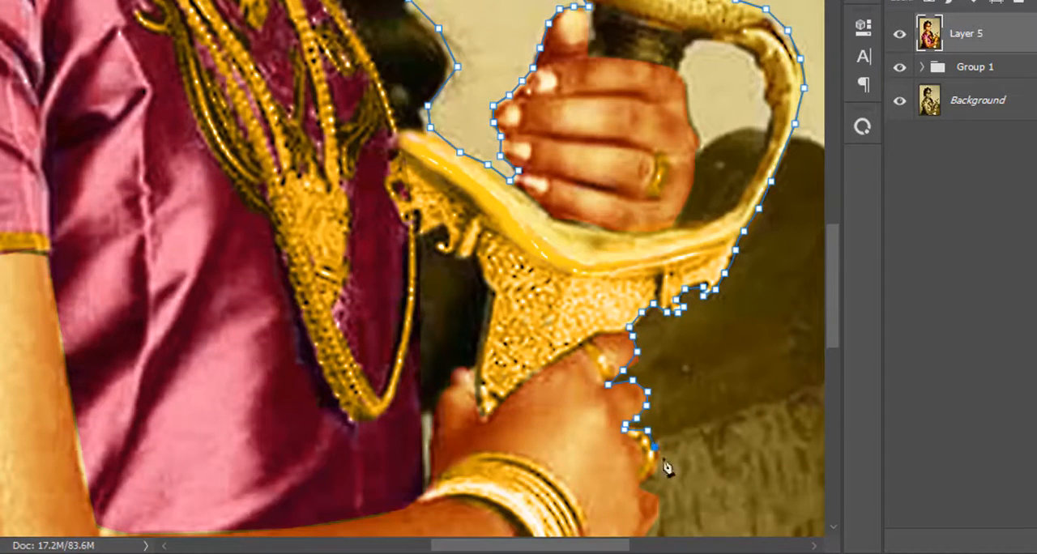
pyautogui.scroll(-3, 665, 469)
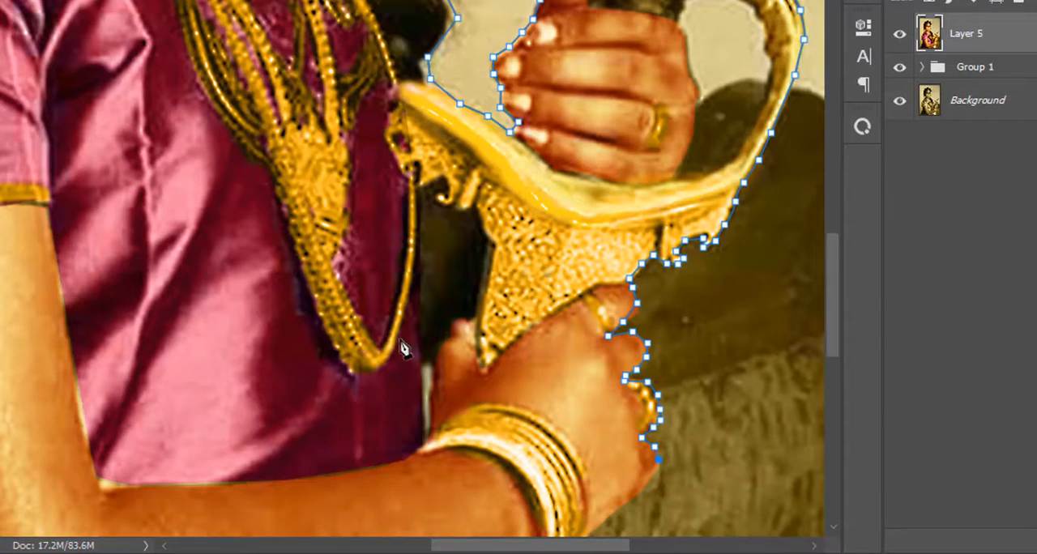
# Trace the Pen path along the lower wrist and blade to the image's bottom edge and close it at the starting point
pyautogui.scroll(-5, 522, 430)
pyautogui.click(644, 403)
pyautogui.click(624, 422)
pyautogui.click(591, 463)
pyautogui.scroll(-5, 585, 397)
pyautogui.moveTo(577, 499); pyautogui.dragTo(577, 525)
pyautogui.scroll(-12, 576, 486)
pyautogui.click(571, 418)
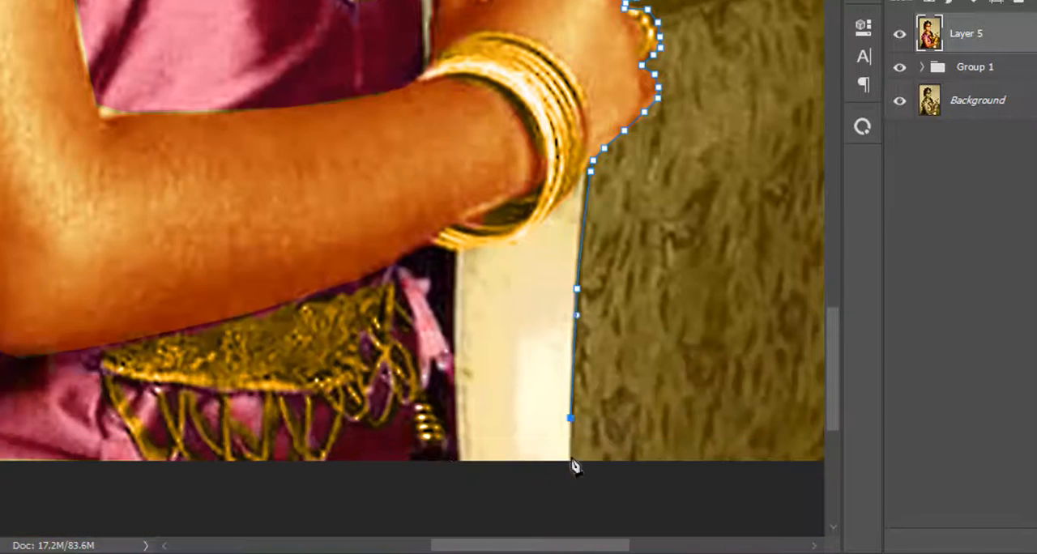
pyautogui.click(198, 467)
pyautogui.hscroll(-5, 211, 484)
pyautogui.scroll(3, 225, 489)
pyautogui.click(56, 523)
pyautogui.hotkey('ctrl', '0')
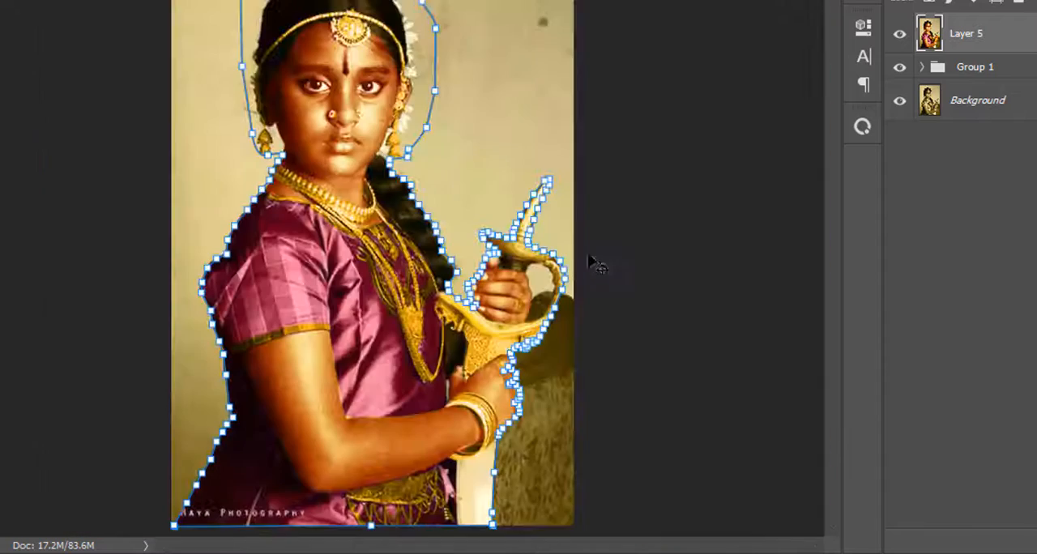
# Convert the closed outline path into a selection and open it in Select and Mask
pyautogui.hotkey('ctrl', 'Return')
pyautogui.hotkey('ctrl', 'alt', 'r')
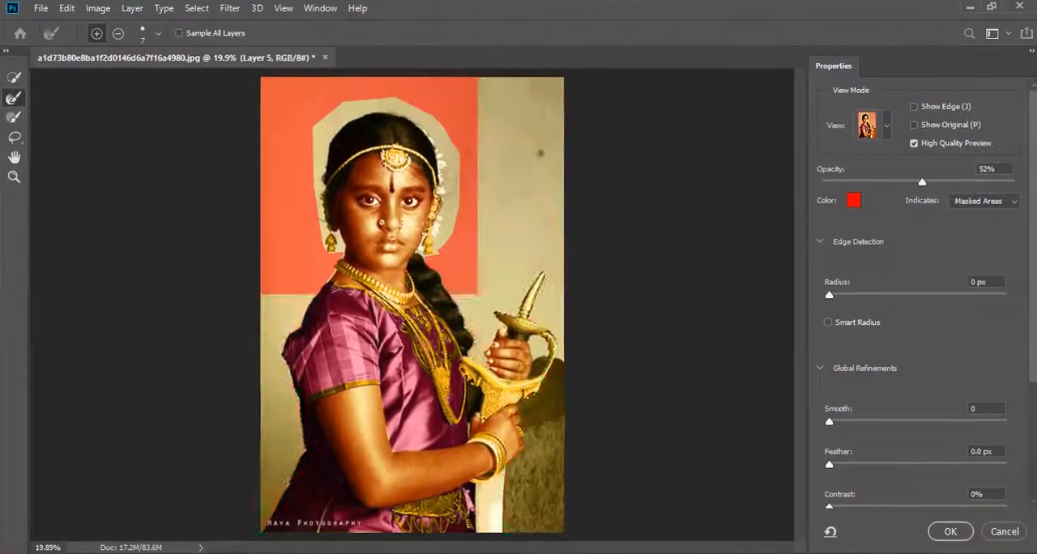
pyautogui.press('z')
pyautogui.moveTo(411, 151)
pyautogui.mouseDown()
pyautogui.moveTo(470, 151)
pyautogui.moveTo(440, 93)
pyautogui.mouseUp()
# Subtract the leftover background around the hair, face and earrings from the selection with the Quick Selection tool
pyautogui.click(15, 79)
pyautogui.click(119, 35)
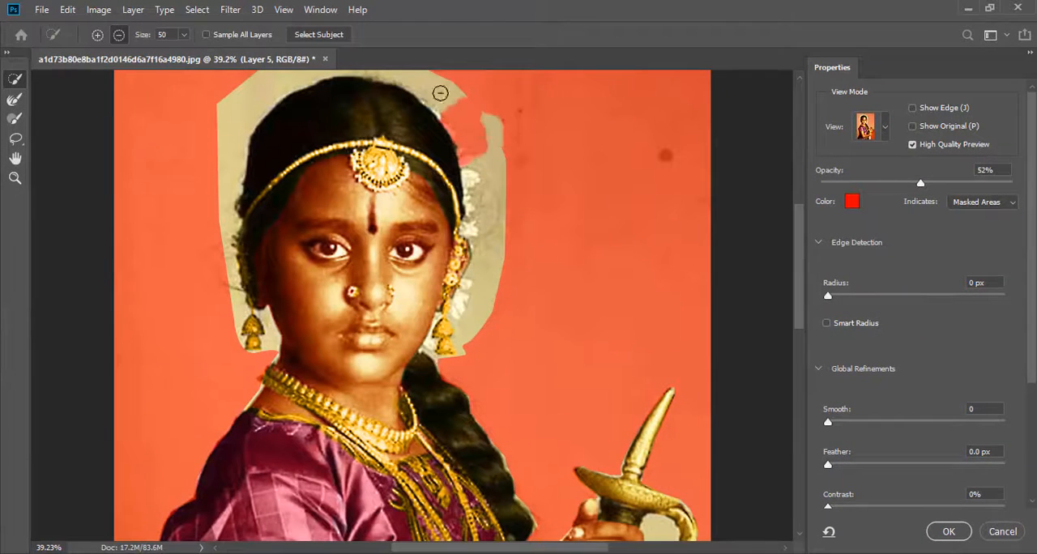
pyautogui.scroll(3, 440, 106)
pyautogui.moveTo(412, 129); pyautogui.dragTo(237, 405)
pyautogui.moveTo(487, 202); pyautogui.dragTo(459, 422)
pyautogui.scroll(-2, 513, 362)
pyautogui.click(15, 119)
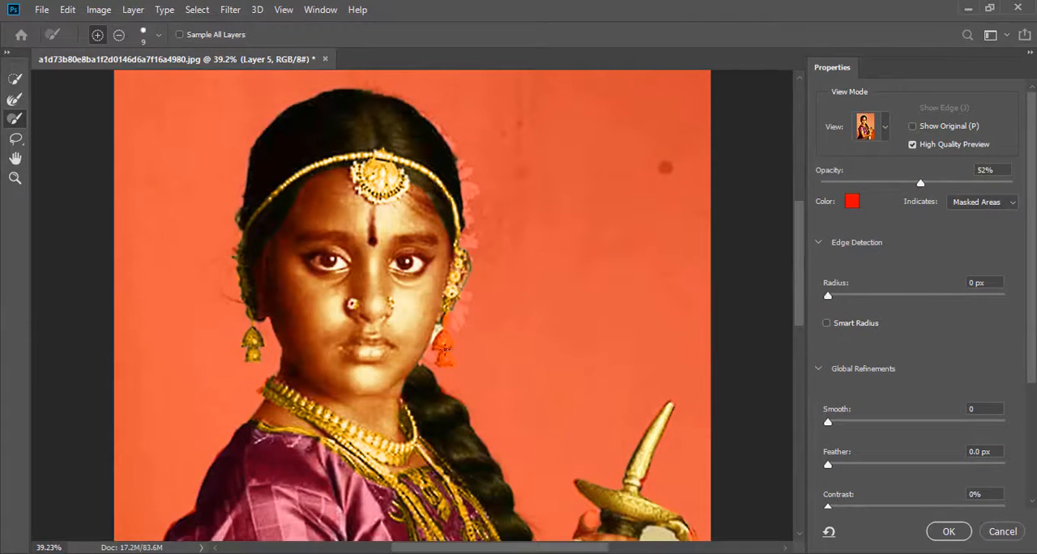
# Brush the white flowers beside the hair back into the selection and undo the last two strokes
pyautogui.scroll(2, 464, 302)
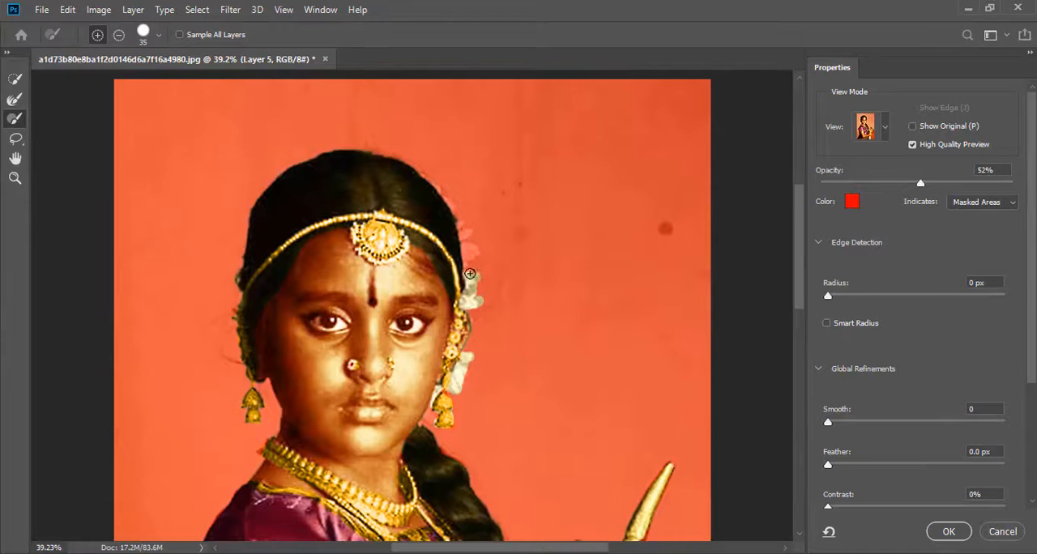
pyautogui.scroll(-10, 459, 224)
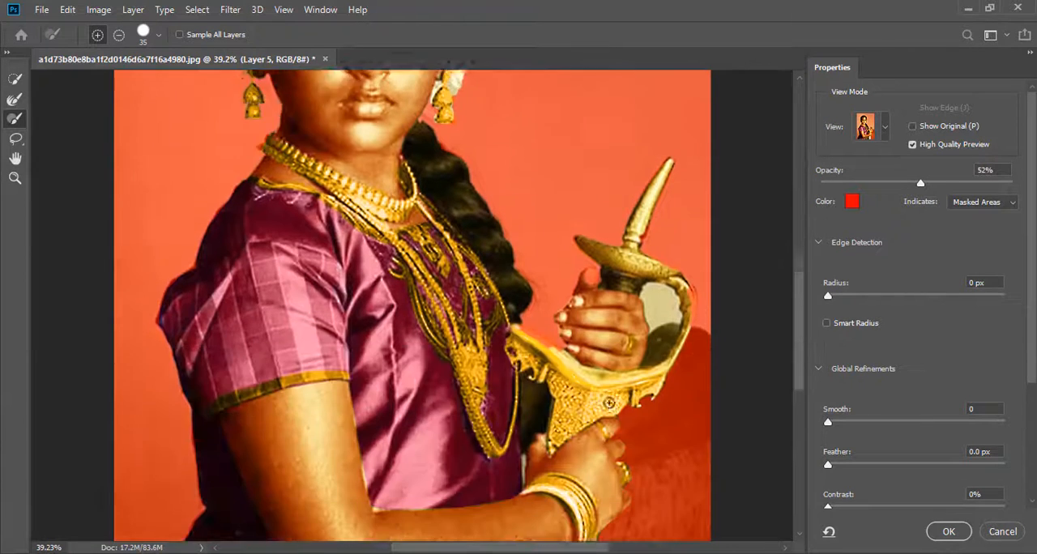
pyautogui.hotkey('ctrl', 'z')
pyautogui.hotkey('ctrl', 'z')
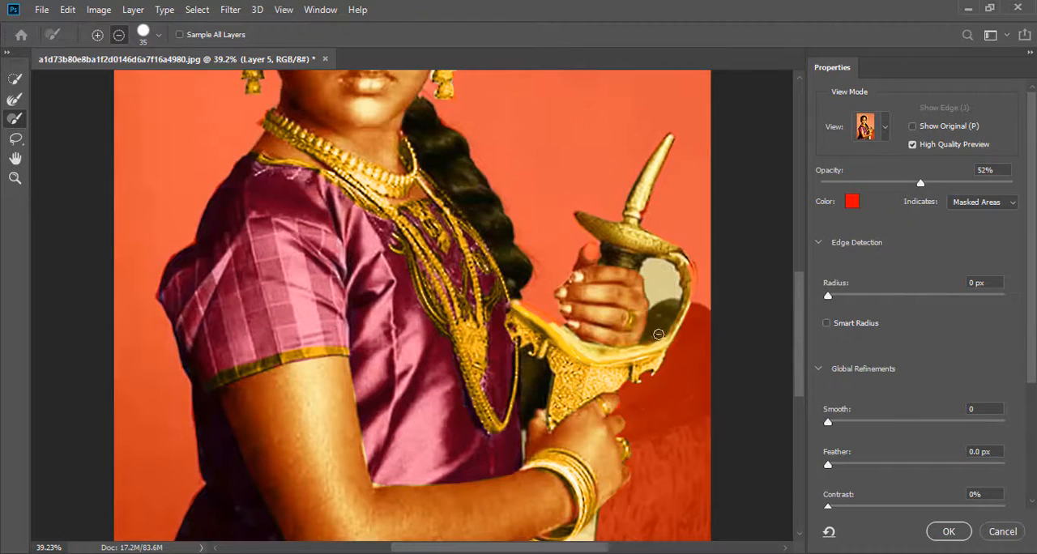
# Subtract the background gap between the upper hand and the sword's hand guard from the selection
pyautogui.click(15, 78)
pyautogui.scroll(-2, 806, 378)
pyautogui.moveTo(660, 280)
pyautogui.mouseDown()
pyautogui.moveTo(663, 323)
pyautogui.moveTo(766, 304)
pyautogui.mouseUp()
pyautogui.click(15, 178)
pyautogui.click(15, 119)
pyautogui.press('[')
pyautogui.press('[')
pyautogui.press('[')
pyautogui.press('[')
pyautogui.press('[')
pyautogui.press('[')
pyautogui.press('[')
pyautogui.press('[')
pyautogui.press('[')
pyautogui.press('[')
pyautogui.press('[')
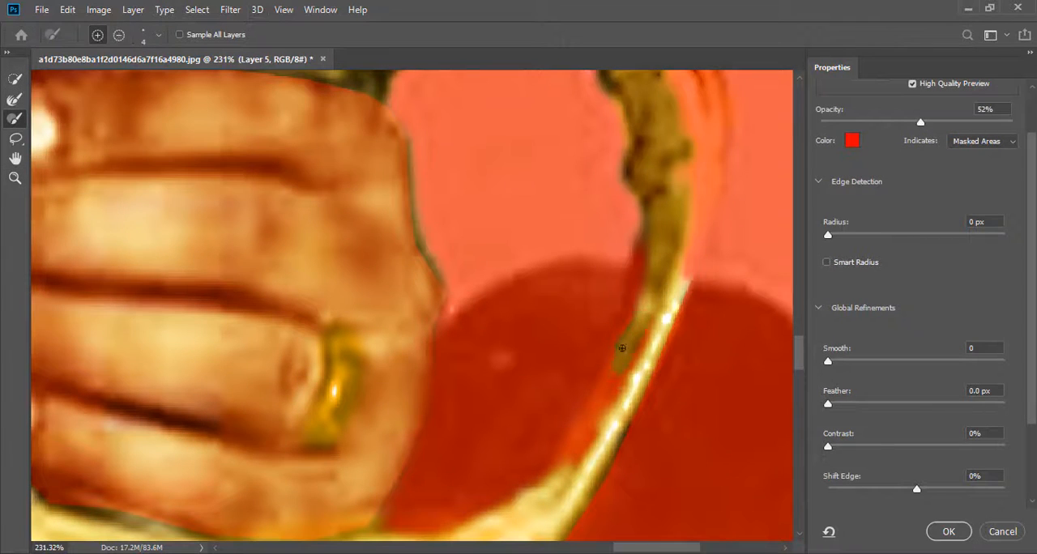
# Brush the missing gold rim of the sword's hand guard back into the selection
pyautogui.press(']')
pyautogui.press(']')
pyautogui.press(']')
pyautogui.press(']')
pyautogui.press(']')
pyautogui.press(']')
pyautogui.press(']')
pyautogui.moveTo(567, 470)
pyautogui.mouseDown()
pyautogui.moveTo(620, 389)
pyautogui.moveTo(636, 252)
pyautogui.mouseUp()
pyautogui.scroll(4, 664, 324)
pyautogui.moveTo(683, 362); pyautogui.dragTo(702, 278)
pyautogui.click(15, 179)
pyautogui.click(456, 35)
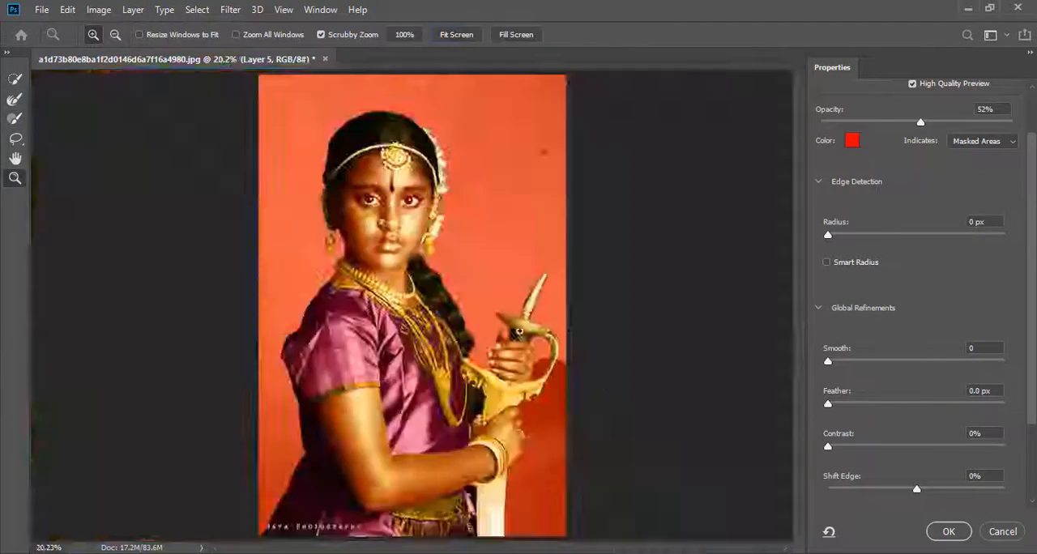
# Refine the selection around the sword's grip, adding areas with Quick Selection and subtracting leftovers with the Brush tool
pyautogui.moveTo(520, 331); pyautogui.dragTo(603, 332)
pyautogui.click(15, 79)
pyautogui.click(96, 34)
pyautogui.moveTo(319, 353); pyautogui.dragTo(283, 435)
pyautogui.click(14, 119)
pyautogui.click(119, 35)
pyautogui.moveTo(272, 334)
pyautogui.mouseDown()
pyautogui.moveTo(256, 358)
pyautogui.moveTo(295, 324)
pyautogui.moveTo(348, 335)
pyautogui.mouseUp()
# Refine the hair edge along the braid with the Refine Edge Brush at size 45
pyautogui.click(14, 179)
pyautogui.click(456, 35)
pyautogui.moveTo(440, 410); pyautogui.dragTo(501, 410)
pyautogui.click(14, 99)
pyautogui.press(']')
pyautogui.press(']')
pyautogui.press(']')
pyautogui.press(']')
pyautogui.press(']')
pyautogui.press(']')
pyautogui.press(']')
pyautogui.scroll(4, 437, 275)
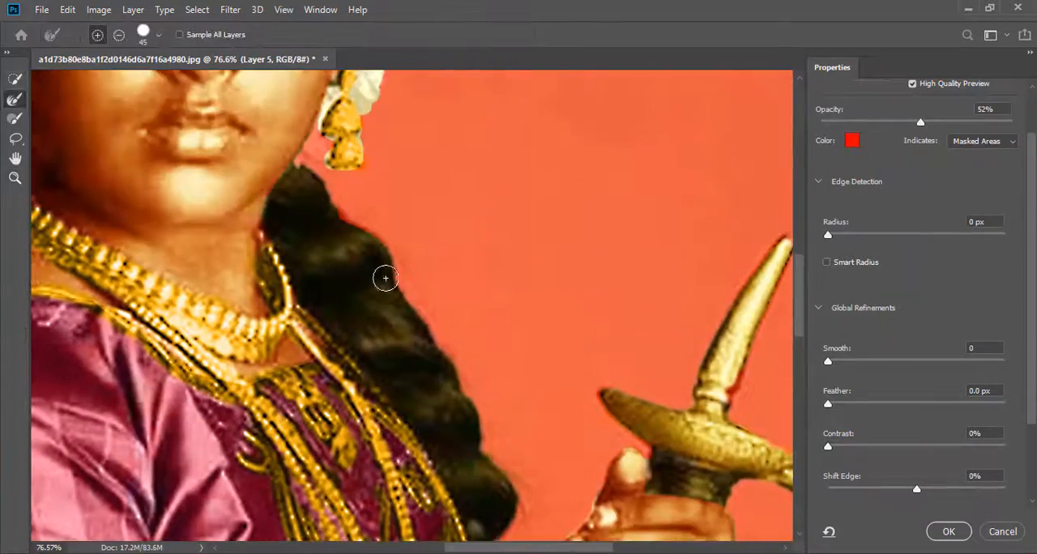
# Output the refined cutout to a new layer with the Background layer hidden and move the girl into bgm.jpg
pyautogui.click(948, 531)
pyautogui.hotkey('ctrl', '0')
pyautogui.click(768, 244)
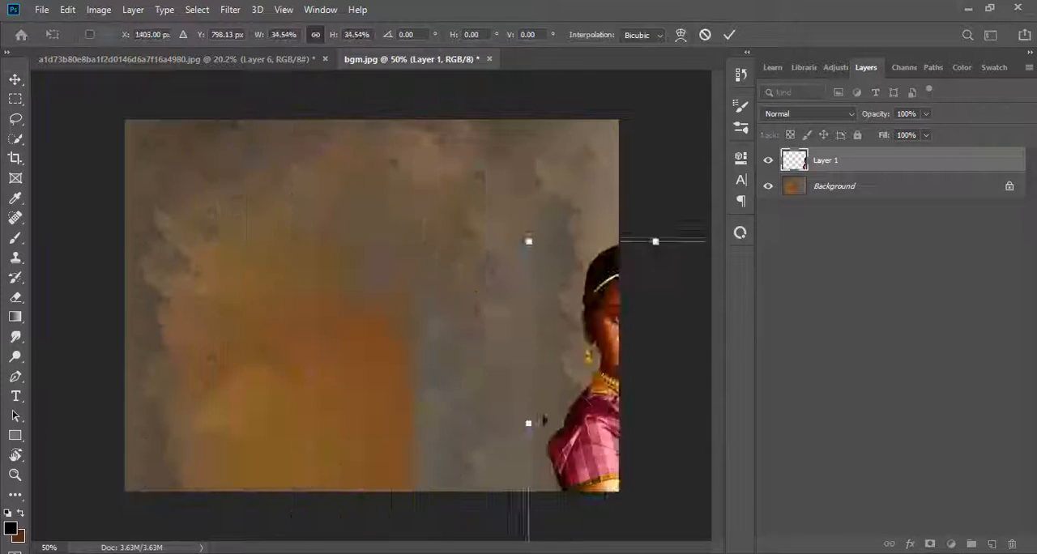
pyautogui.moveTo(584, 356); pyautogui.dragTo(348, 324)
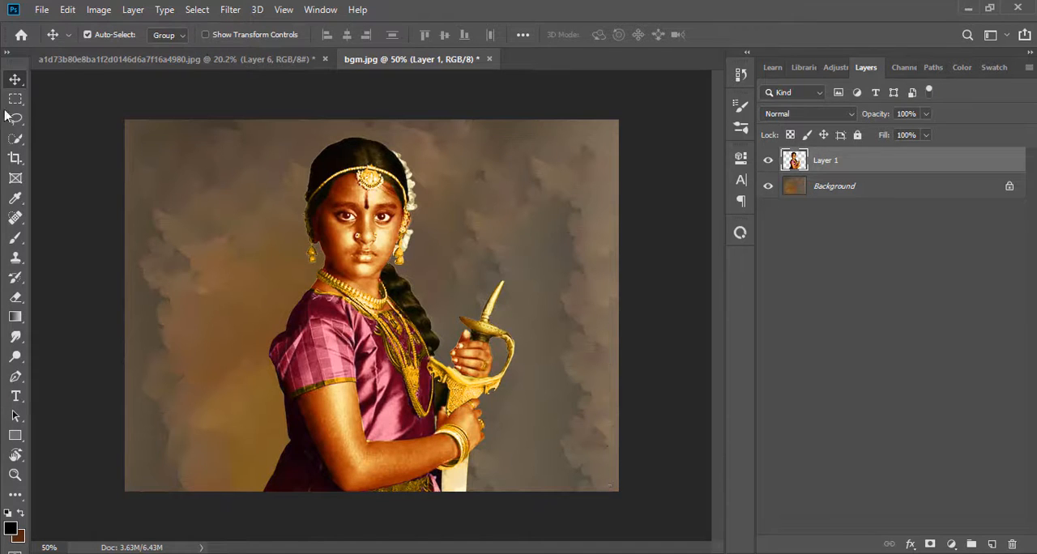
# Add a new layer above the girl and choose bright red as the brush's foreground color
pyautogui.moveTo(385, 231); pyautogui.dragTo(438, 207)
pyautogui.click(15, 476)
pyautogui.click(991, 545)
pyautogui.click(11, 529)
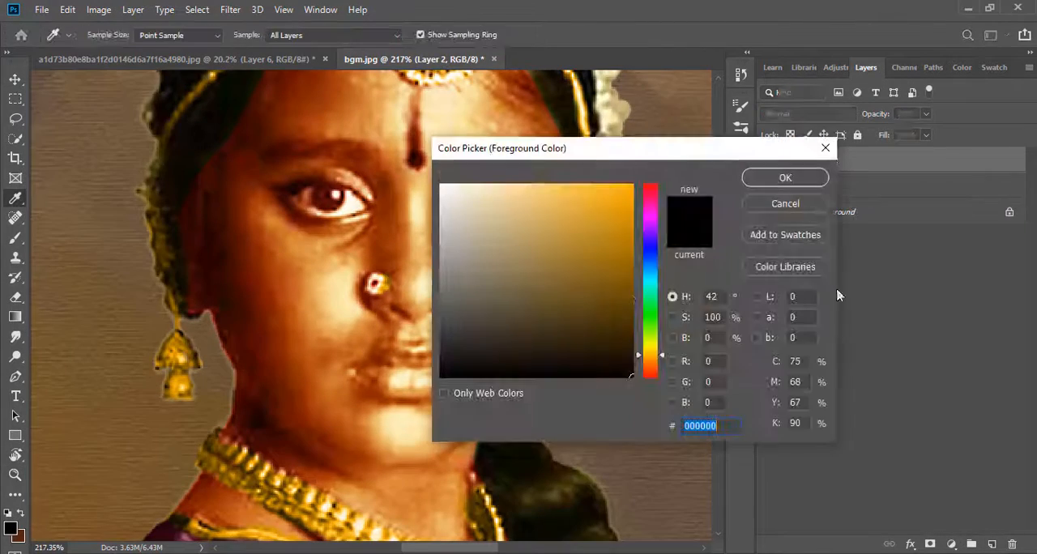
pyautogui.click(658, 187)
pyautogui.click(787, 176)
pyautogui.click(15, 237)
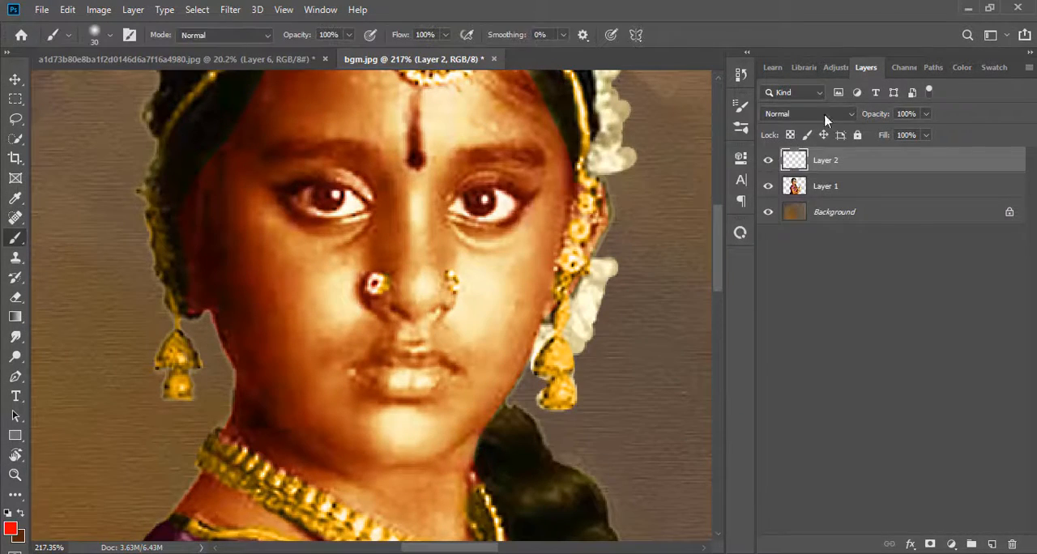
# Set the new layer's blend mode to Soft Light and paint the lips red with a size 10 brush
pyautogui.click(811, 114)
pyautogui.click(790, 305)
pyautogui.moveTo(381, 372); pyautogui.dragTo(442, 374)
pyautogui.scroll(2, 463, 405)
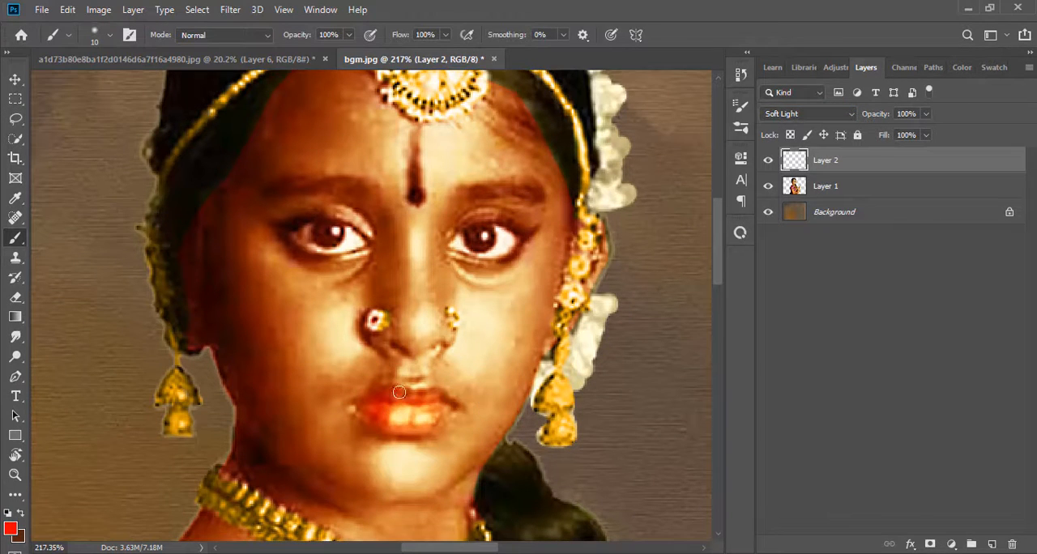
pyautogui.scroll(2, 435, 407)
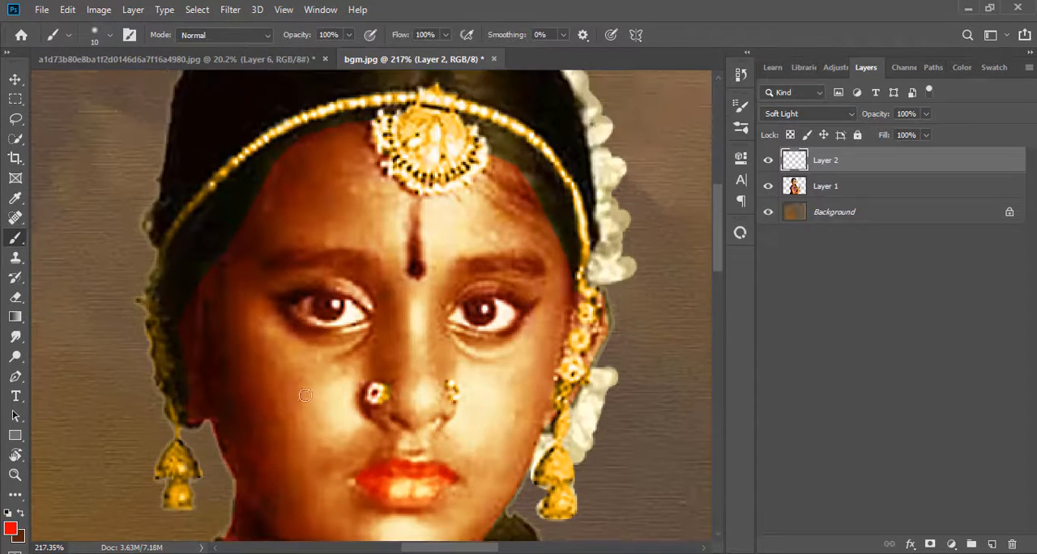
# On a new layer, outline the first eye with a Pen path and stroke the path in black
pyautogui.click(992, 545)
pyautogui.scroll(-2, 288, 295)
pyautogui.click(16, 377)
pyautogui.click(392, 318)
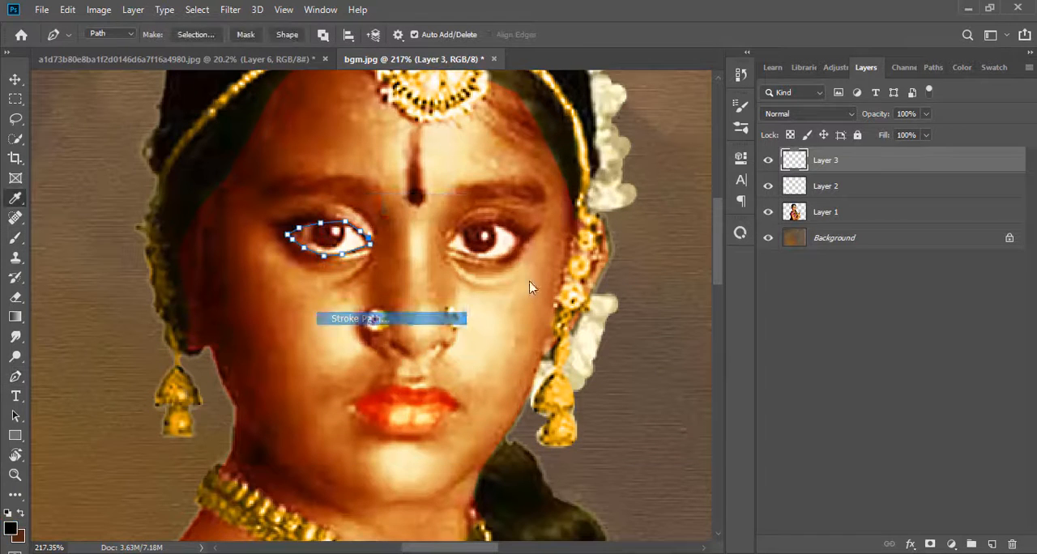
pyautogui.click(611, 160)
pyautogui.press('Return')
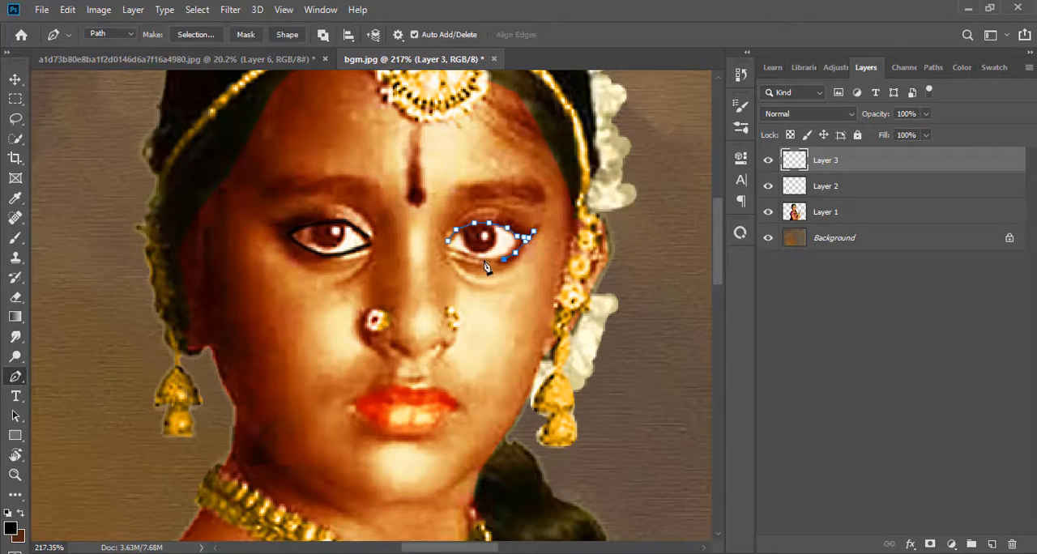
# Stroke the Pen path around the other eye in black using the Brush with Simulate Pressure
pyautogui.rightClick(533, 230)
pyautogui.click(600, 321)
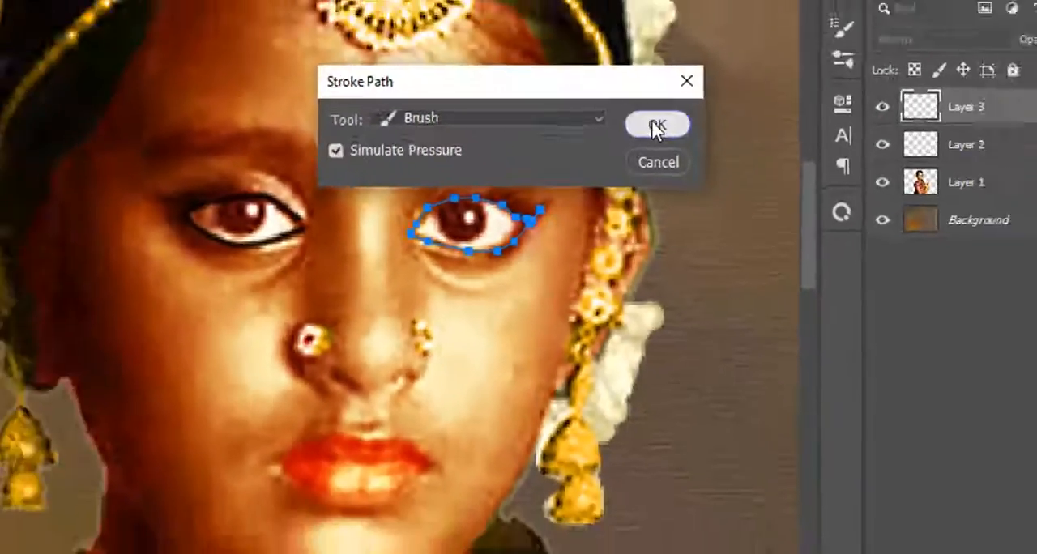
pyautogui.click(611, 170)
pyautogui.press('Return')
# Try to draw a curved Curvature Pen path beside the hair flowers on a new layer
pyautogui.click(16, 475)
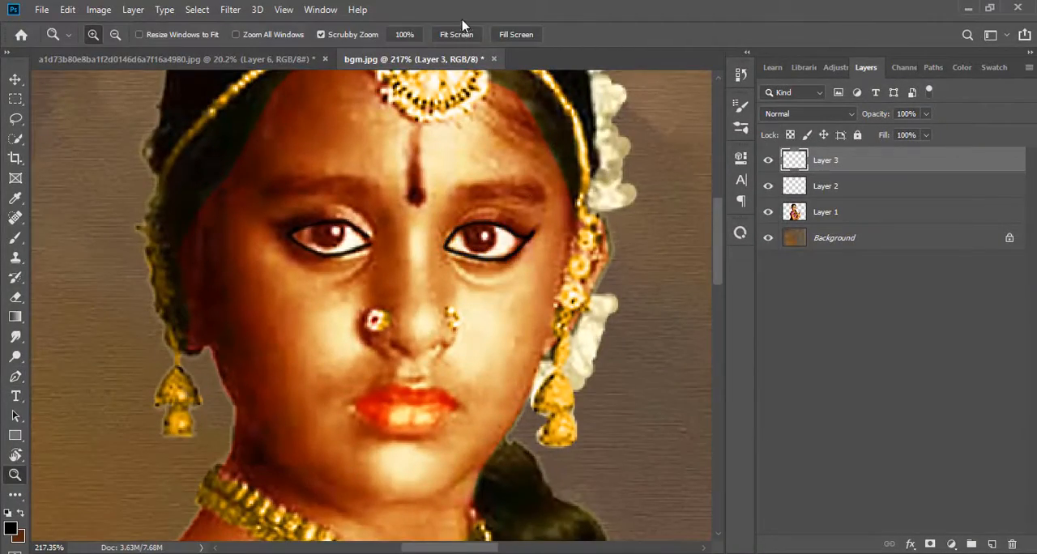
pyautogui.moveTo(454, 265); pyautogui.dragTo(503, 309)
pyautogui.click(15, 376)
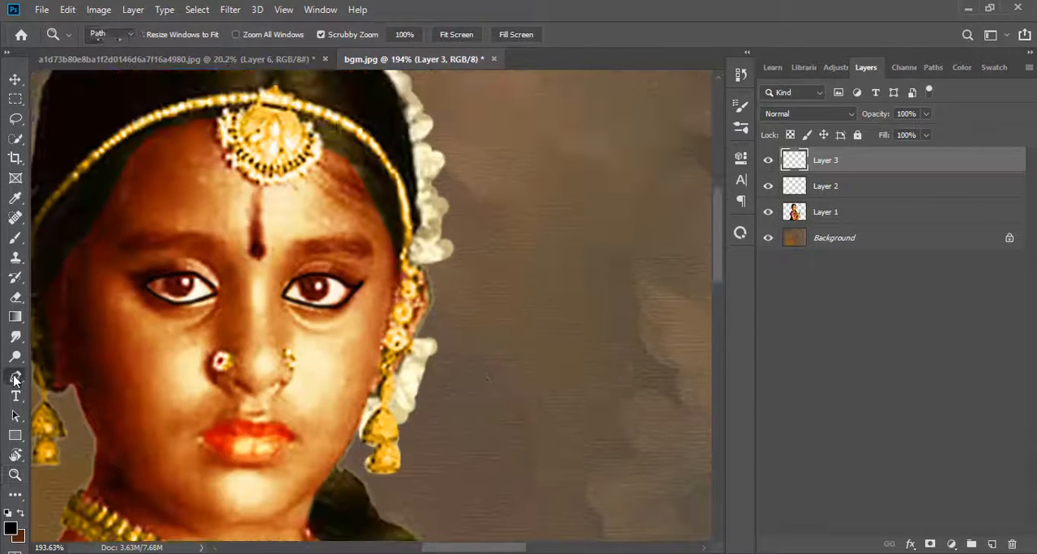
pyautogui.rightClick(14, 377)
pyautogui.click(73, 390)
pyautogui.scroll(1, 594, 298)
pyautogui.click(992, 545)
pyautogui.moveTo(392, 166)
pyautogui.mouseDown()
pyautogui.moveTo(466, 261)
pyautogui.moveTo(519, 413)
pyautogui.mouseUp()
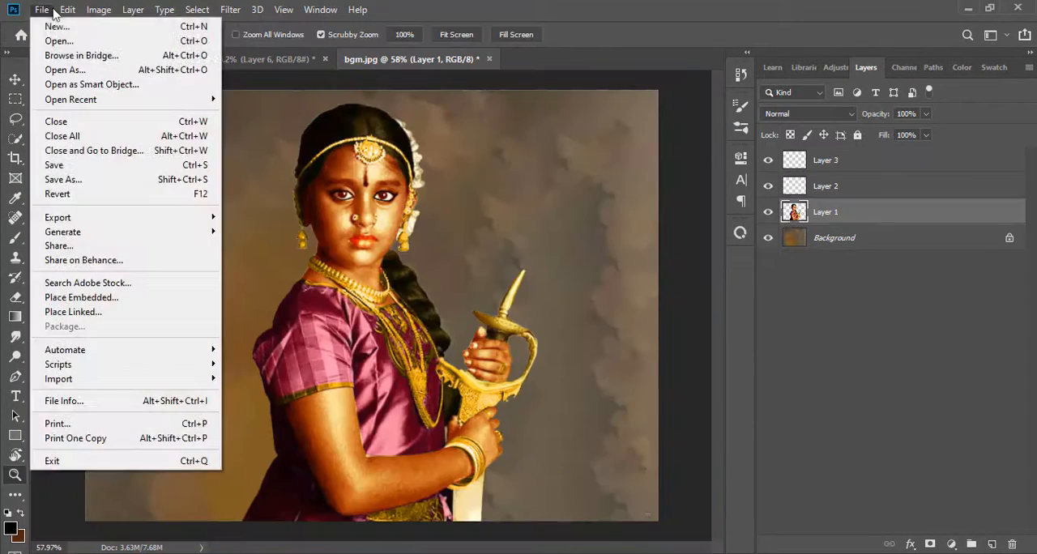
pyautogui.click(42, 10)
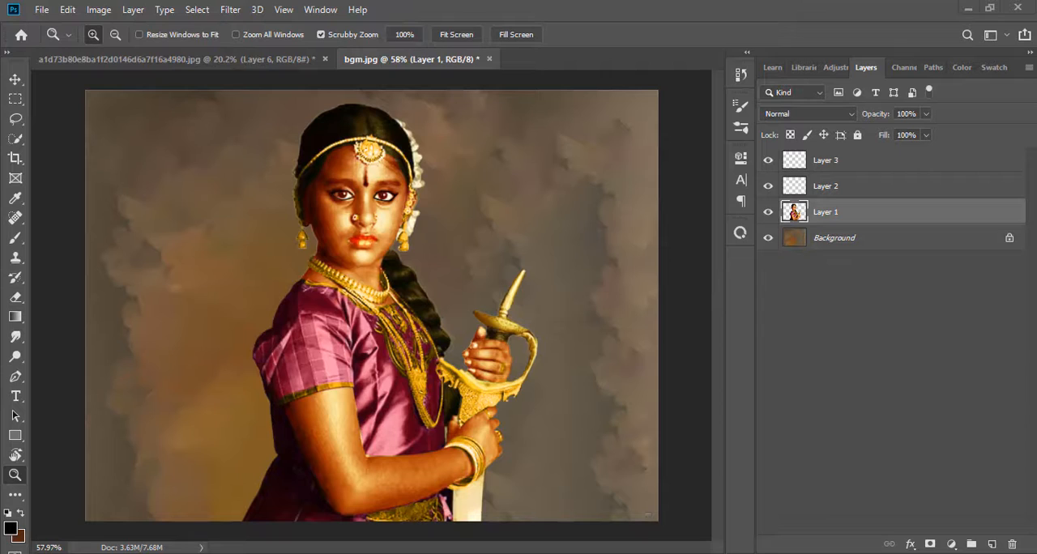
pyautogui.press('super+Tab')
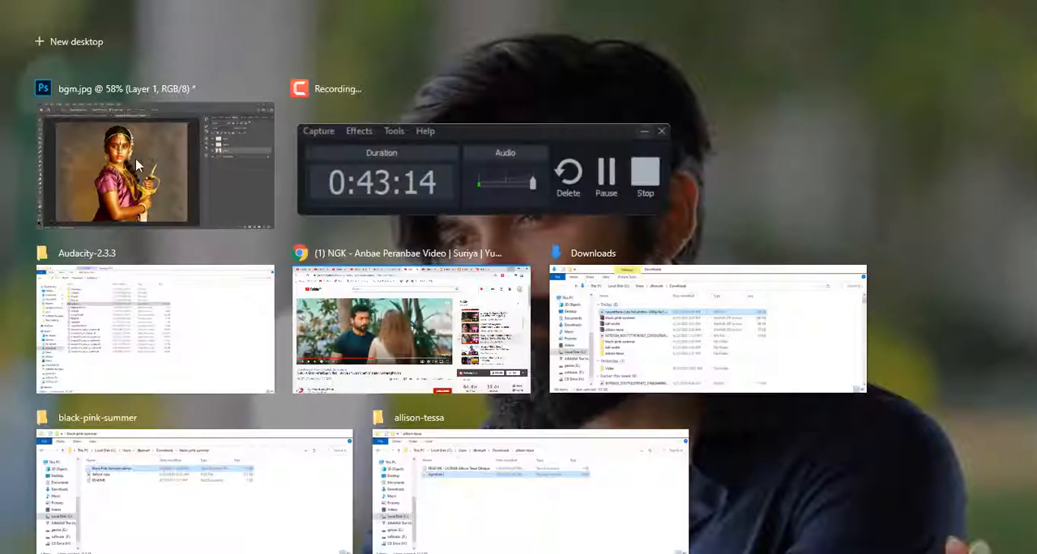
pyautogui.click(136, 164)
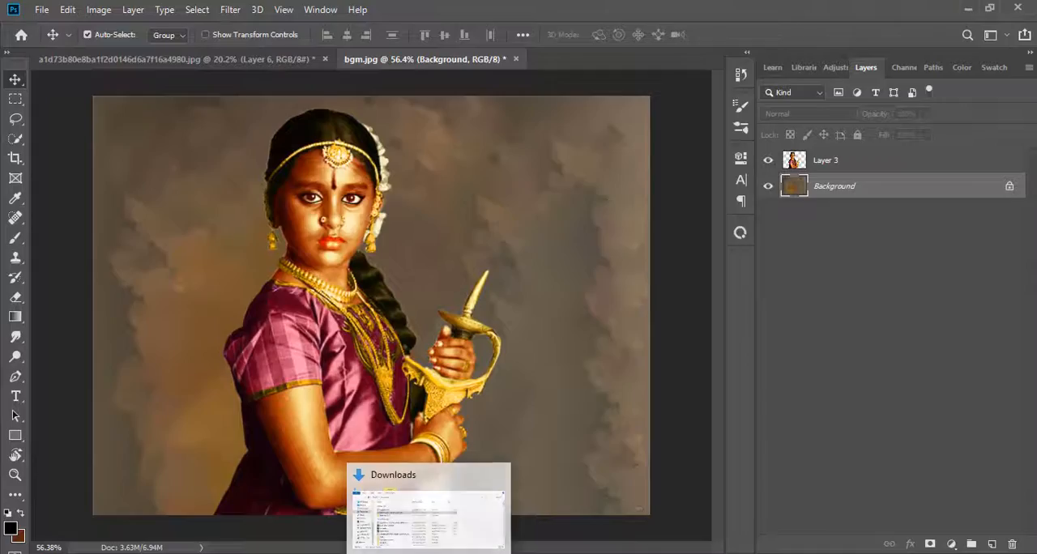
# Place NicePng_old-table-png_4143381 from File Explorer's Downloads folder into bgm.jpg and position the table in the lower-right corner of the picture
pyautogui.press('super+Tab')
pyautogui.click(162, 347)
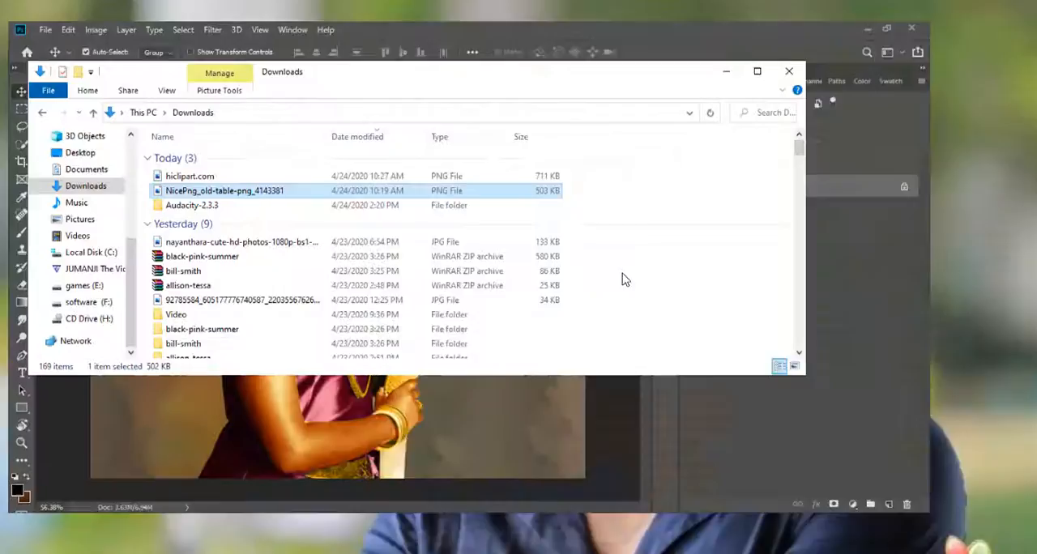
pyautogui.press('super+Right')
pyautogui.moveTo(614, 172); pyautogui.dragTo(422, 251)
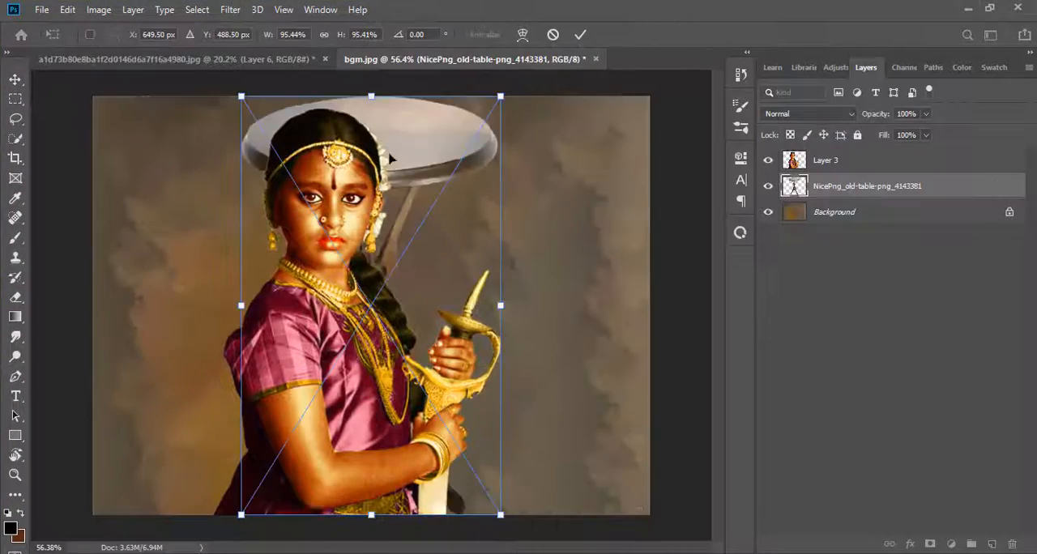
pyautogui.moveTo(396, 154); pyautogui.dragTo(592, 426)
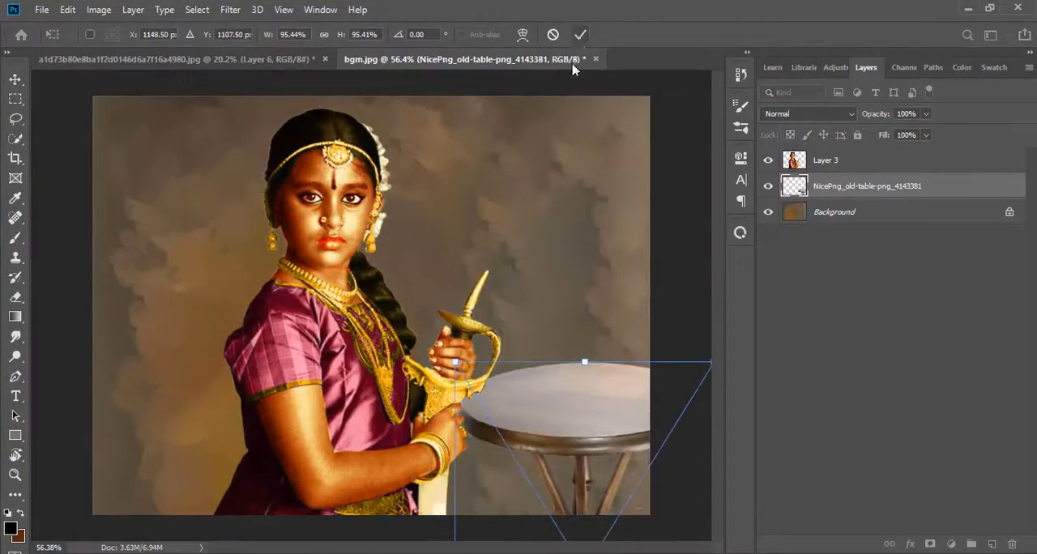
pyautogui.click(580, 34)
pyautogui.moveTo(332, 263); pyautogui.dragTo(316, 248)
pyautogui.click(509, 491)
pyautogui.moveTo(284, 377); pyautogui.dragTo(300, 377)
pyautogui.click(490, 493)
# Switch to File Explorer's Downloads folder, place the hiclipart.com image into bgm.jpg and move the statue over the table
pyautogui.press('super+Tab')
pyautogui.click(349, 186)
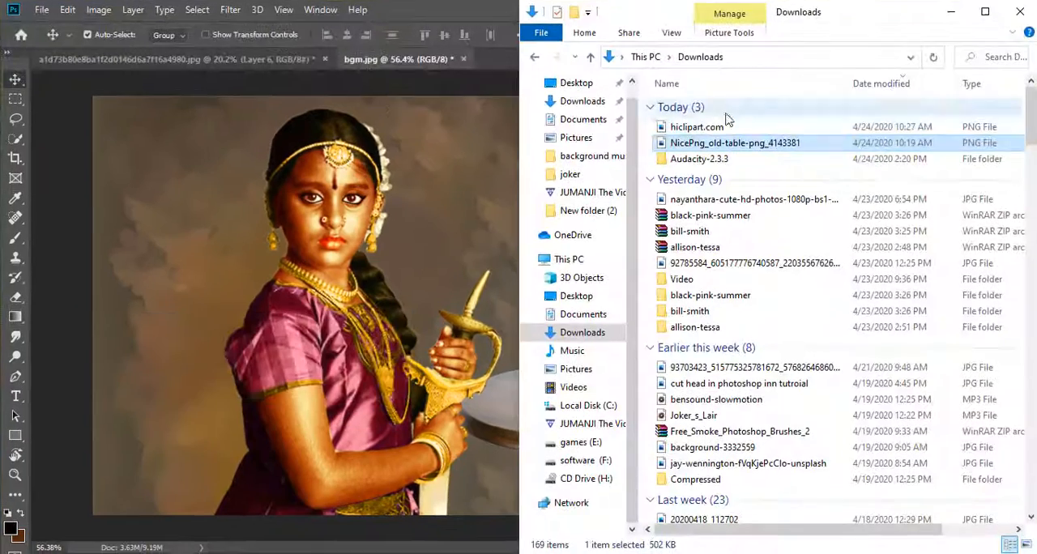
pyautogui.moveTo(721, 126); pyautogui.dragTo(469, 360)
pyautogui.moveTo(328, 303); pyautogui.dragTo(477, 269)
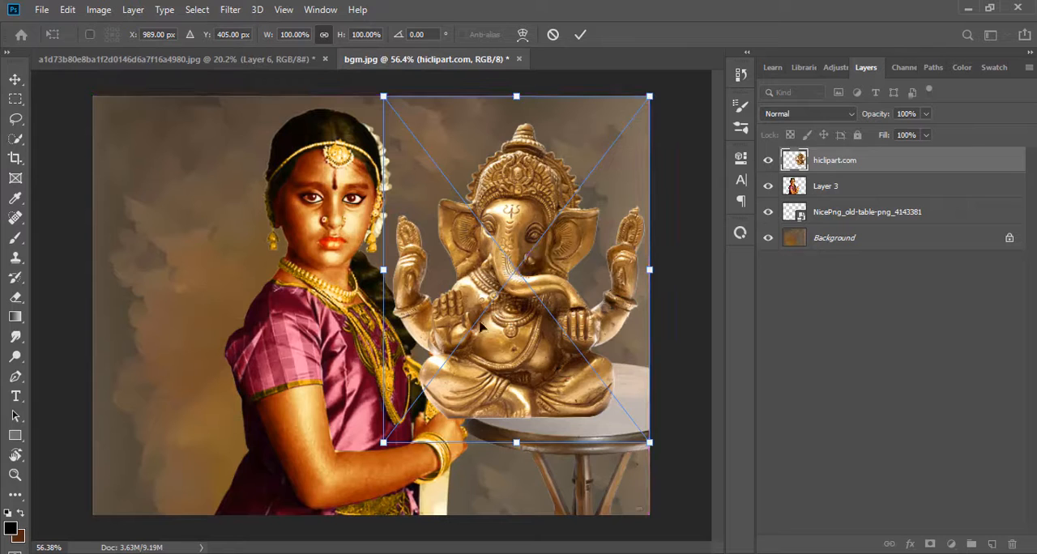
# Scale the Ganesha statue down and seat it on the tabletop
pyautogui.moveTo(388, 270); pyautogui.dragTo(476, 267)
pyautogui.moveTo(674, 186); pyautogui.dragTo(675, 193)
pyautogui.moveTo(572, 311); pyautogui.dragTo(600, 346)
pyautogui.moveTo(683, 195); pyautogui.dragTo(648, 237)
pyautogui.moveTo(556, 362); pyautogui.dragTo(563, 363)
pyautogui.moveTo(644, 421); pyautogui.dragTo(630, 396)
pyautogui.moveTo(558, 364); pyautogui.dragTo(606, 361)
pyautogui.click(643, 141)
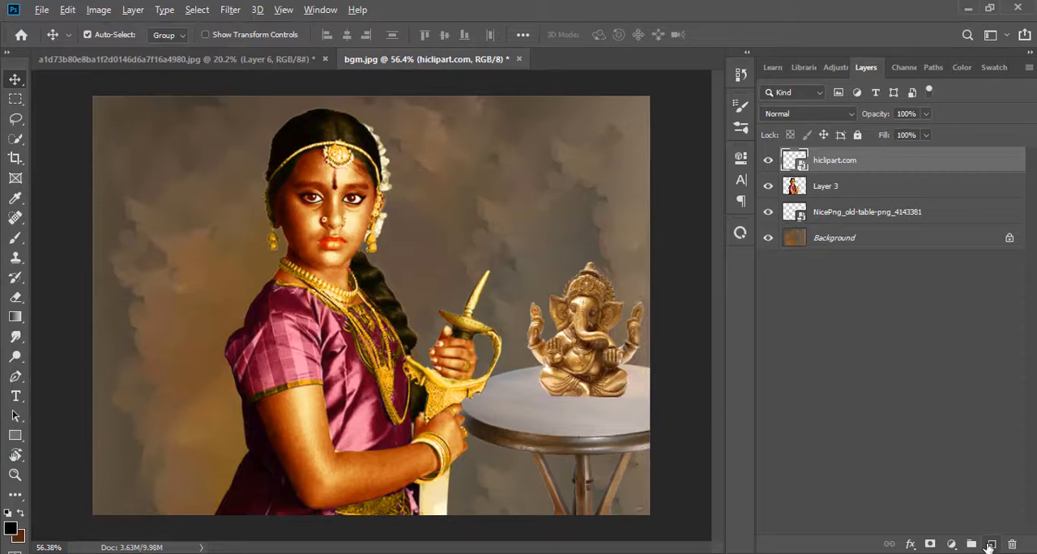
# Add a new empty layer above the statue for its shadow
pyautogui.keyDown('alt'); pyautogui.click(991, 544); pyautogui.keyUp('alt')
pyautogui.click(655, 121)
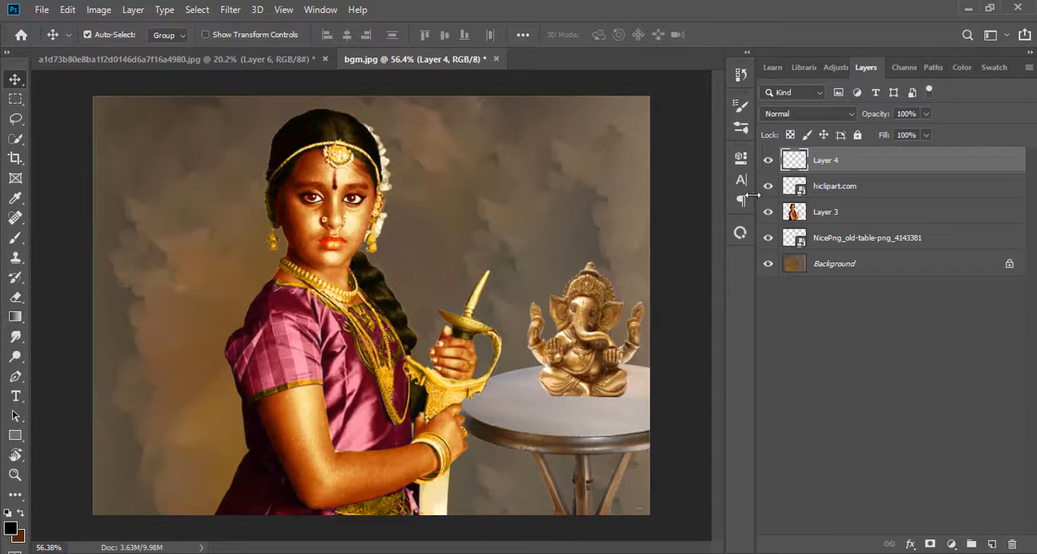
# Try to shade the tabletop under the statue with a 42% opacity gradient on a clipped layer
pyautogui.rightClick(810, 166)
pyautogui.click(853, 294)
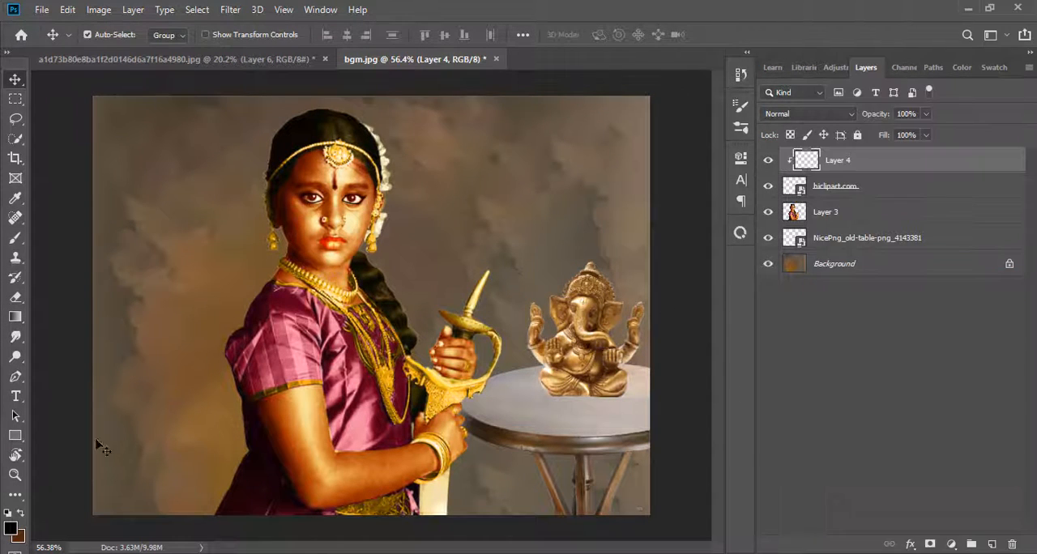
pyautogui.press('g')
pyautogui.moveTo(578, 394); pyautogui.dragTo(578, 420)
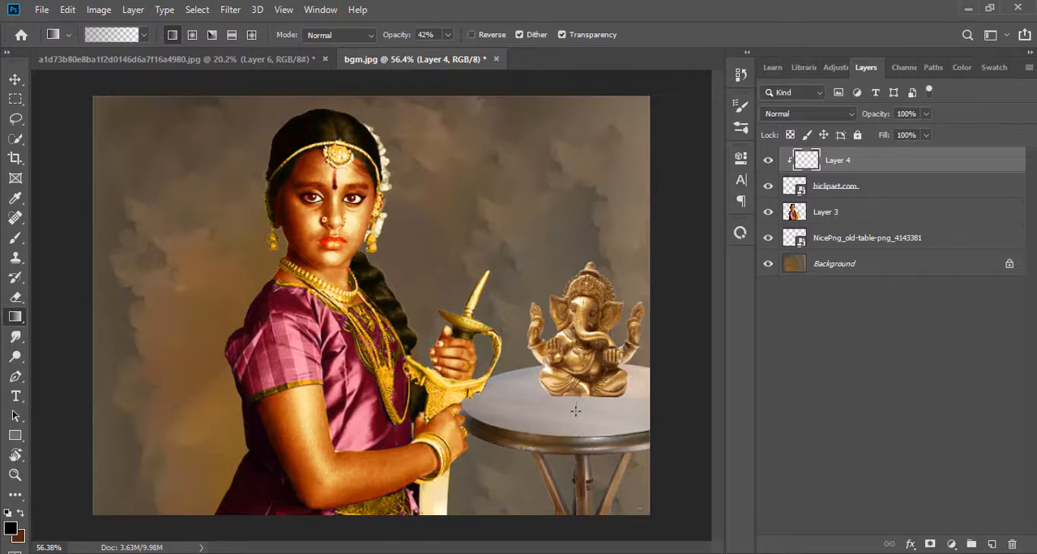
pyautogui.hotkey('ctrl', 'z')
pyautogui.hotkey('ctrl', 'z')
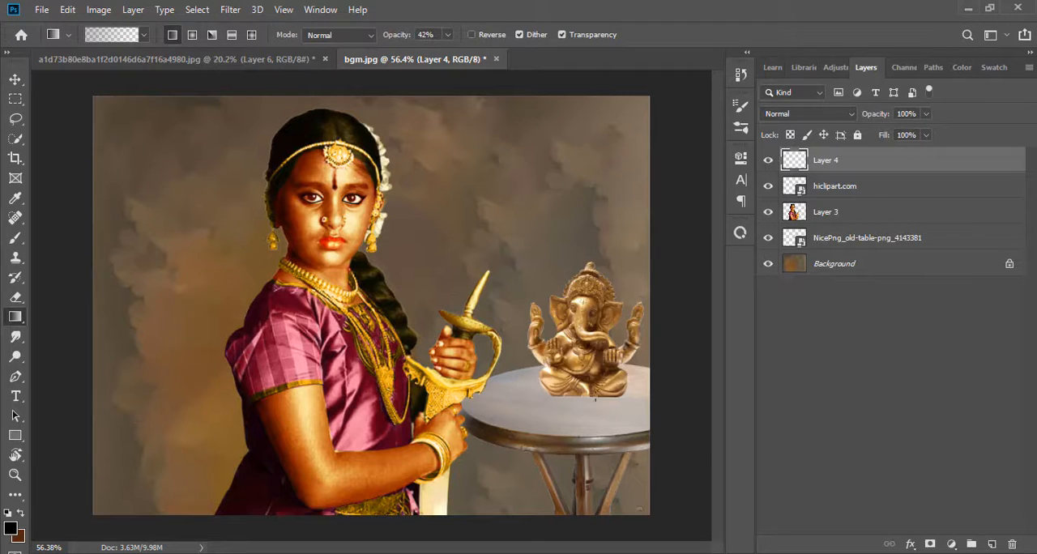
pyautogui.moveTo(594, 399); pyautogui.dragTo(590, 415)
pyautogui.hotkey('ctrl', 'z')
# Paint a black shadow beneath the statue with a soft size 80 brush and set its layer to Soft Light
pyautogui.click(15, 237)
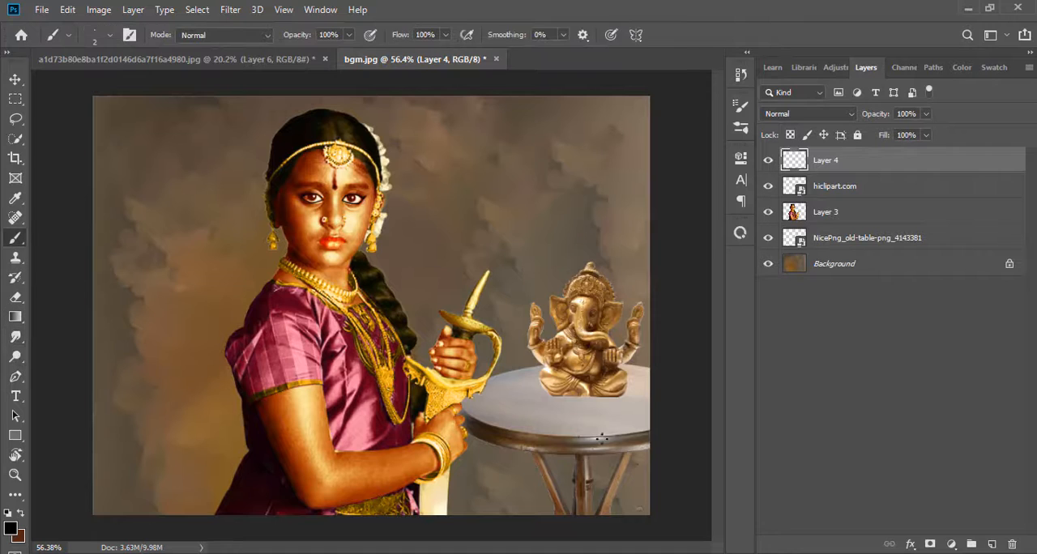
pyautogui.moveTo(567, 400)
pyautogui.mouseDown()
pyautogui.moveTo(620, 401)
pyautogui.moveTo(547, 407)
pyautogui.mouseUp()
pyautogui.click(843, 117)
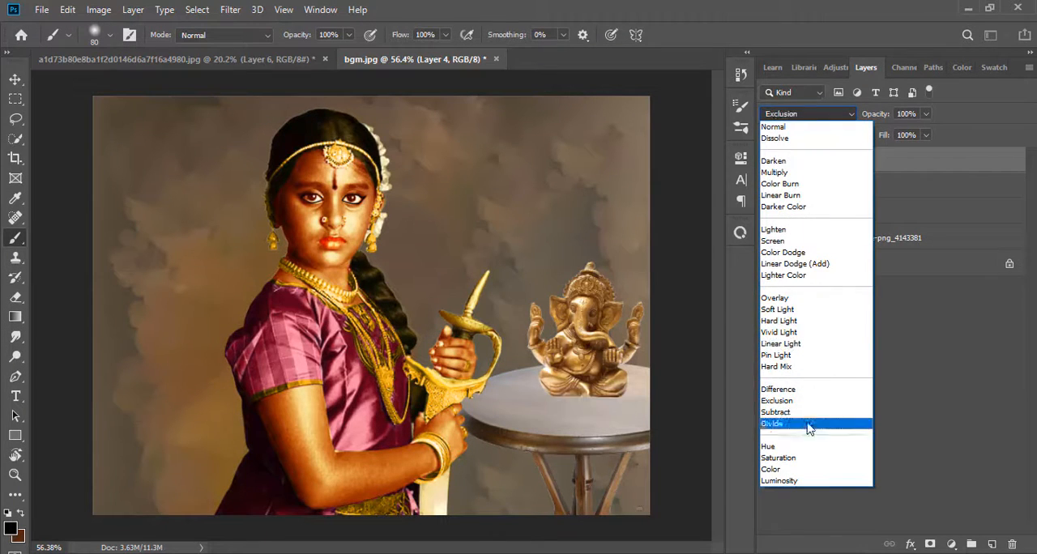
pyautogui.click(778, 310)
# Warp the shadow layer so its sides and lower edge spread outward across the tabletop
pyautogui.press('v')
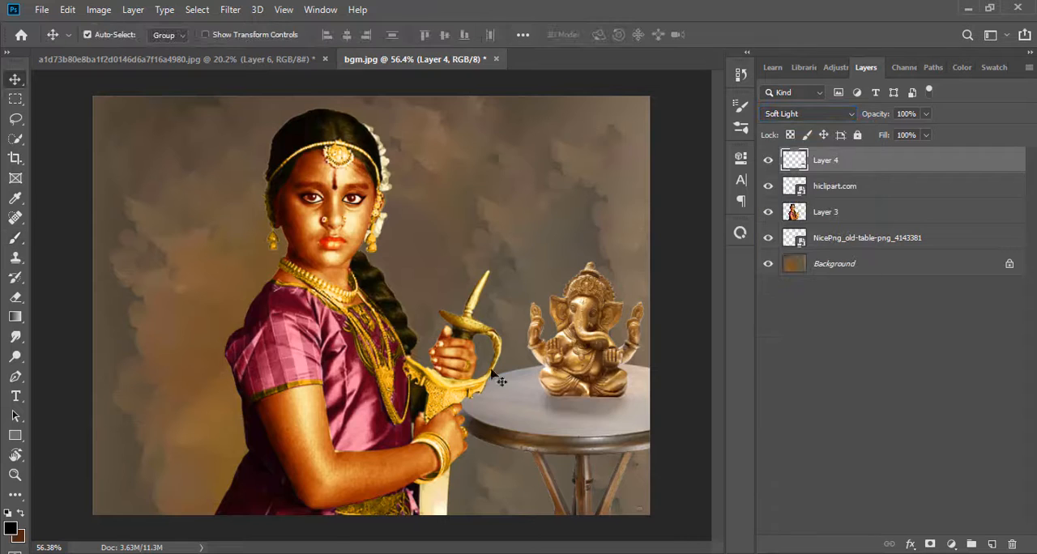
pyautogui.hotkey('ctrl', 't')
pyautogui.moveTo(529, 392); pyautogui.dragTo(492, 364)
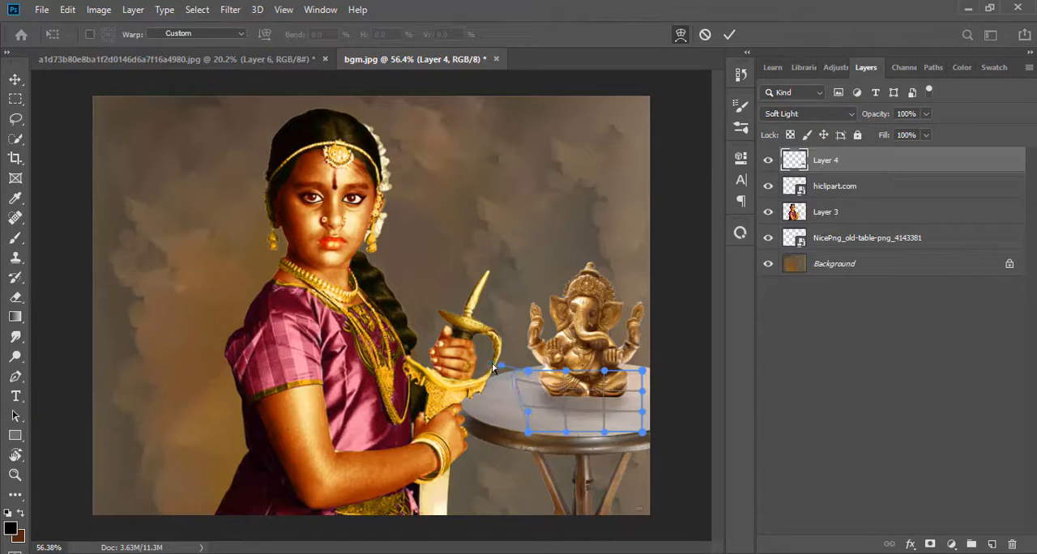
pyautogui.moveTo(643, 391); pyautogui.dragTo(664, 379)
pyautogui.moveTo(567, 433); pyautogui.dragTo(602, 448)
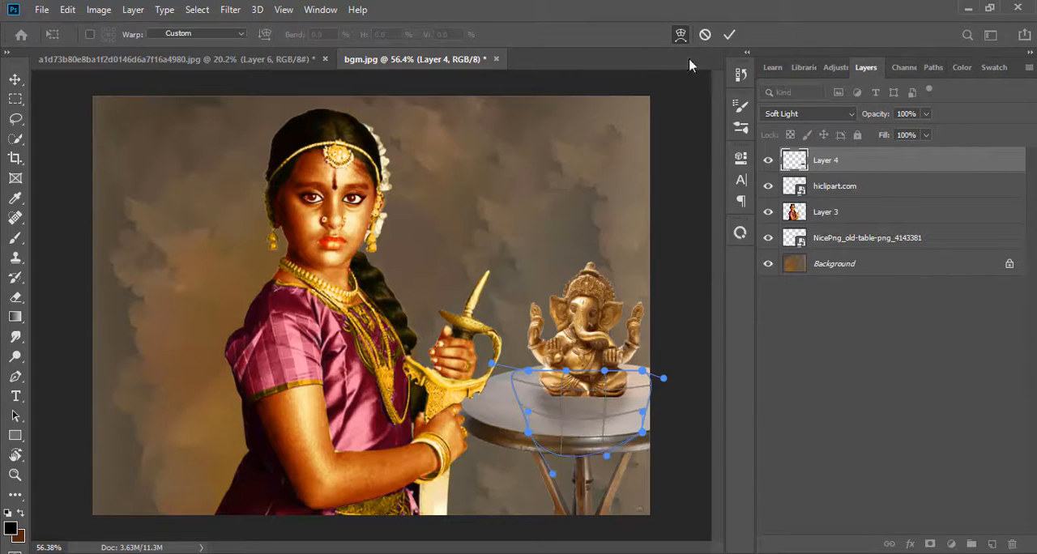
pyautogui.click(729, 34)
# Enlarge the Ganesha statue to 66.31% while keeping it seated on the table
pyautogui.click(597, 315)
pyautogui.hotkey('ctrl', 't')
pyautogui.moveTo(585, 249); pyautogui.dragTo(578, 176)
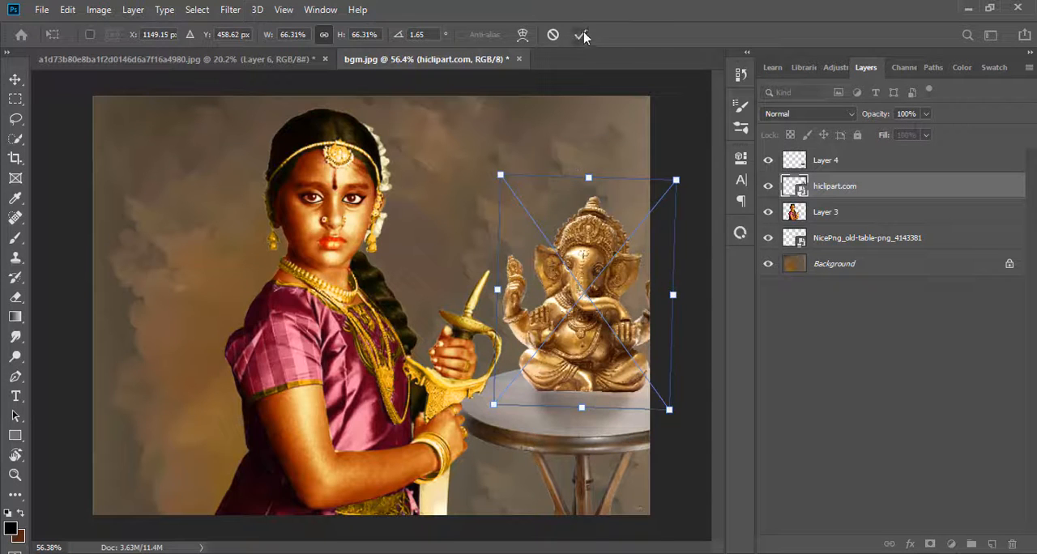
pyautogui.click(580, 34)
# Warp the shadow layer again, bulging it outward to suit the enlarged statue's base
pyautogui.keyDown('ctrl'); pyautogui.click(595, 408); pyautogui.keyUp('ctrl')
pyautogui.hotkey('ctrl', 't')
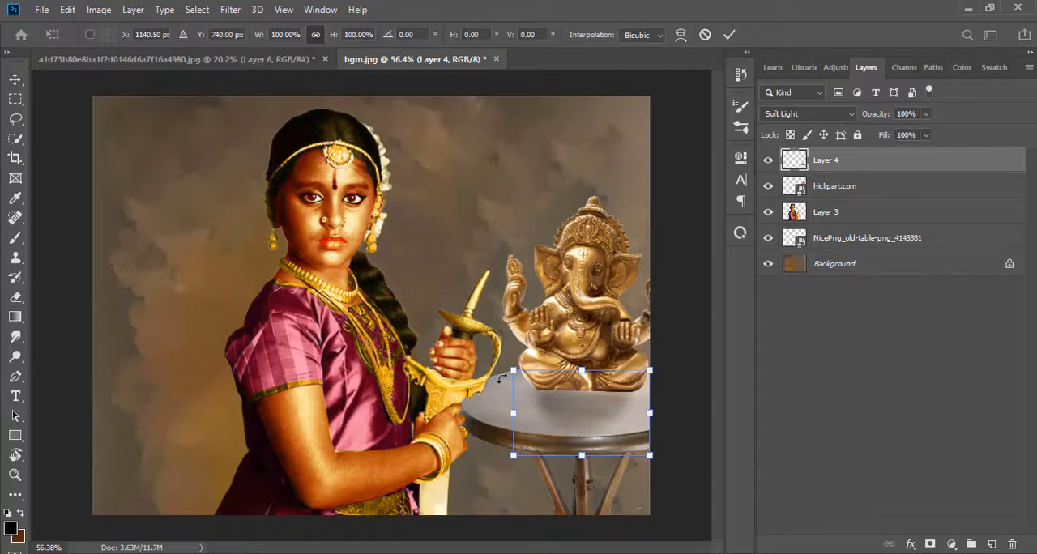
pyautogui.click(681, 34)
pyautogui.moveTo(513, 400); pyautogui.dragTo(485, 395)
pyautogui.moveTo(650, 399); pyautogui.dragTo(661, 404)
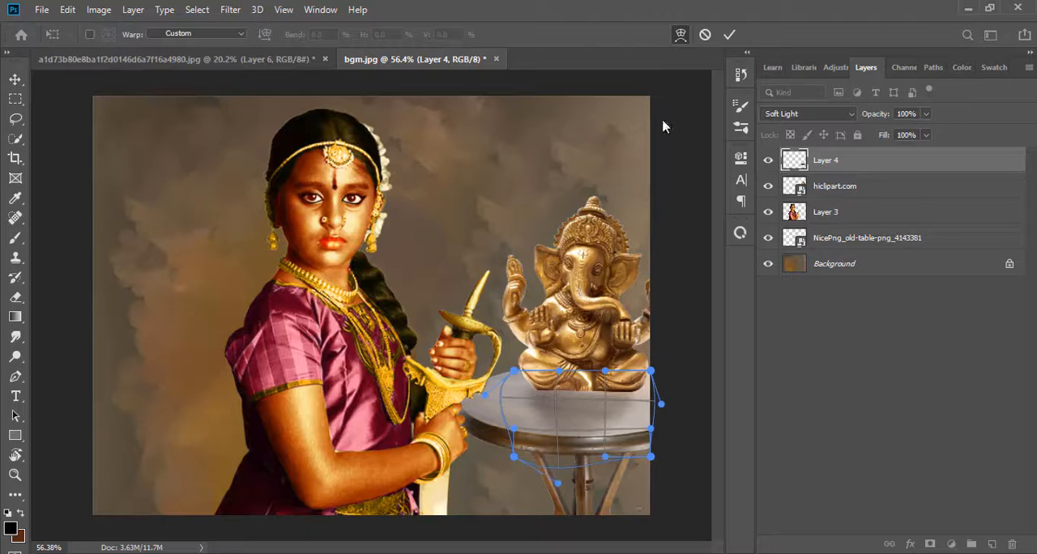
pyautogui.click(729, 34)
# Place the statue layer behind the girl's layer and shift the statue slightly toward her sword
pyautogui.moveTo(604, 296); pyautogui.dragTo(590, 282)
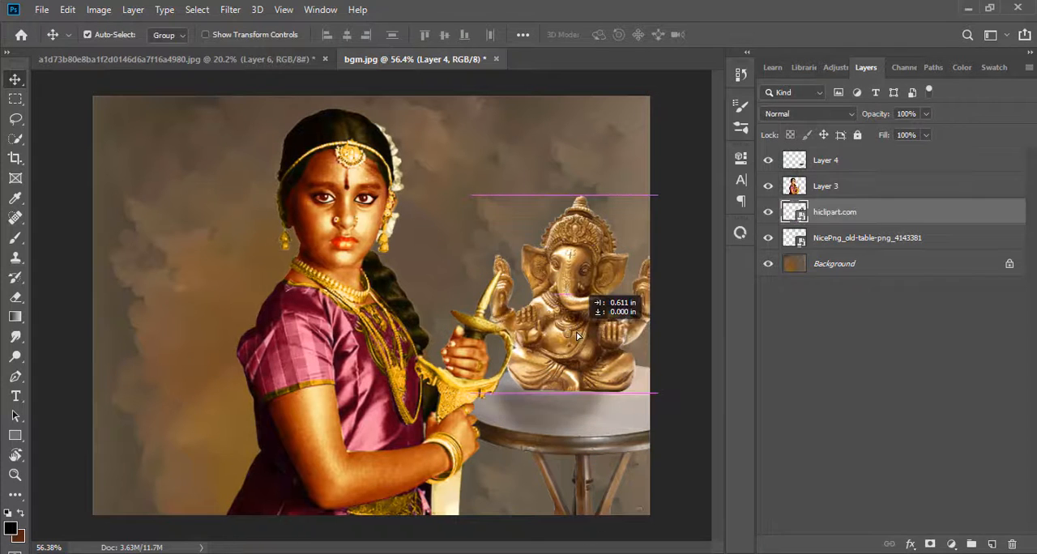
pyautogui.click(588, 378)
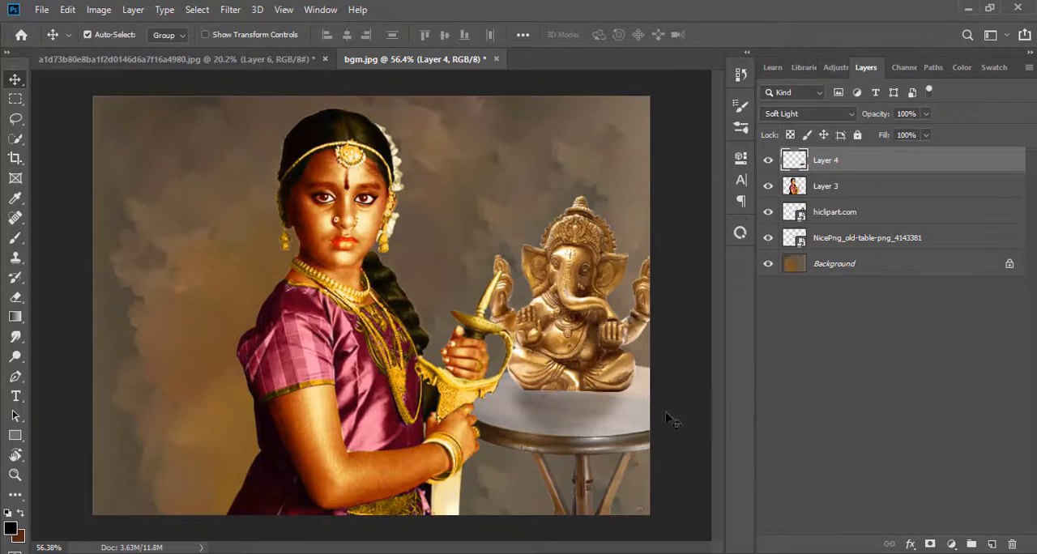
# Try to merge the shadow, statue and table layers into one
pyautogui.click(835, 214)
pyautogui.click(840, 238)
pyautogui.click(841, 163)
pyautogui.keyDown('ctrl'); pyautogui.click(841, 213); pyautogui.keyUp('ctrl')
pyautogui.keyDown('ctrl'); pyautogui.click(844, 239); pyautogui.keyUp('ctrl')
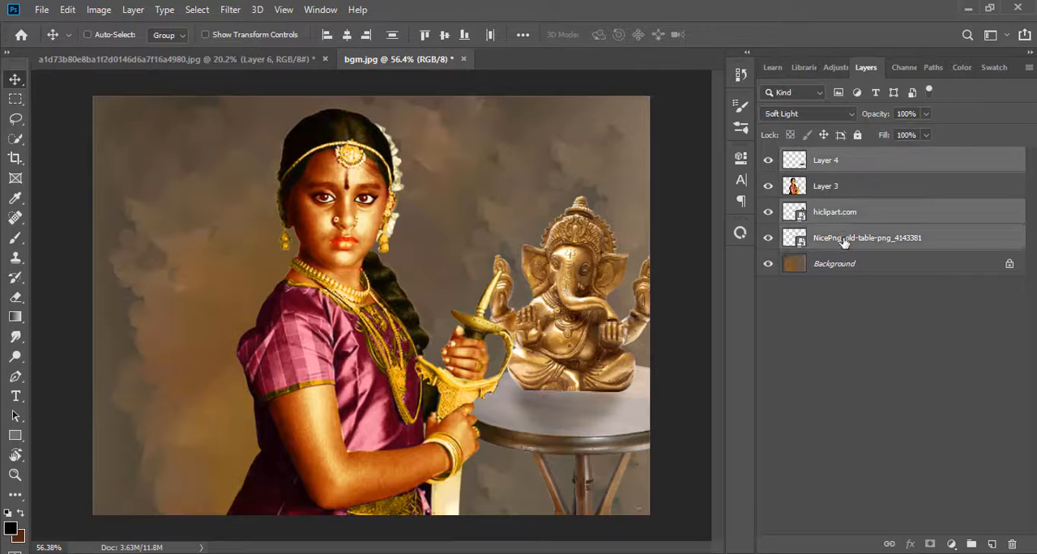
pyautogui.rightClick(848, 213)
pyautogui.click(646, 457)
pyautogui.hotkey('ctrl', 'z')
# Merge the statue and table layers into a single layer
pyautogui.rightClick(888, 213)
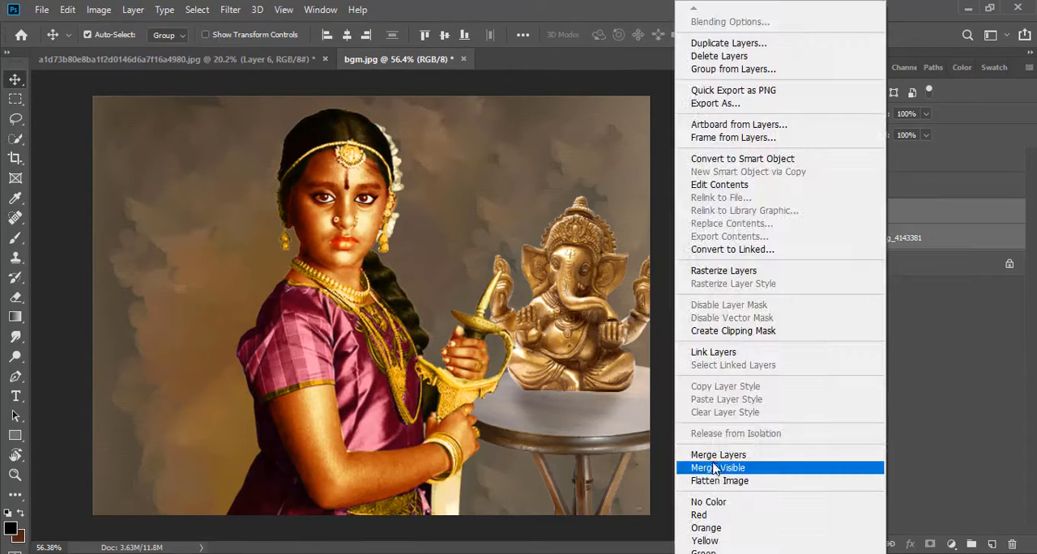
pyautogui.click(715, 468)
# Add a Brightness/Contrast adjustment clipped to the merged statue layer with brightness -71 and contrast 42
pyautogui.click(931, 544)
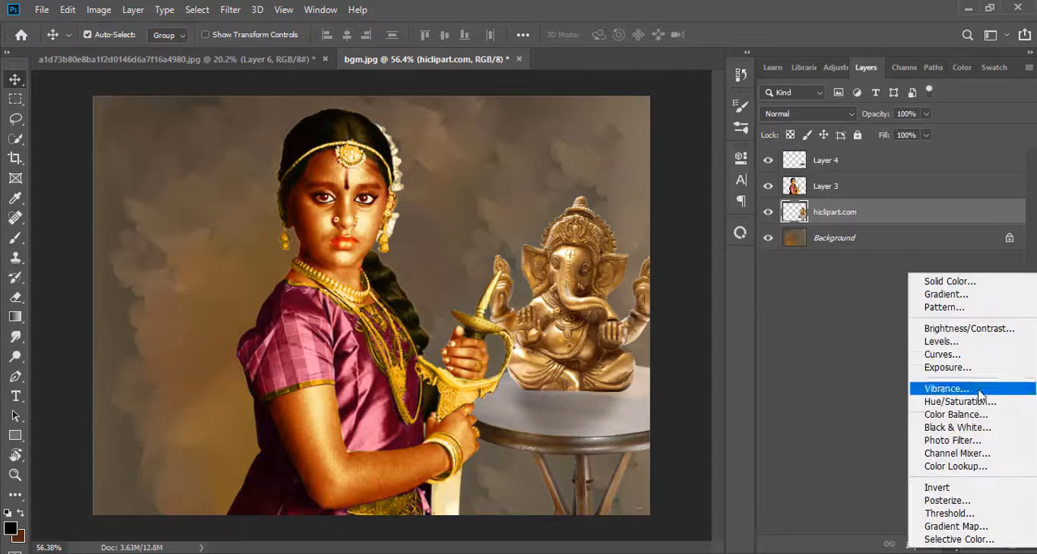
pyautogui.click(940, 341)
pyautogui.moveTo(681, 151); pyautogui.dragTo(239, 138)
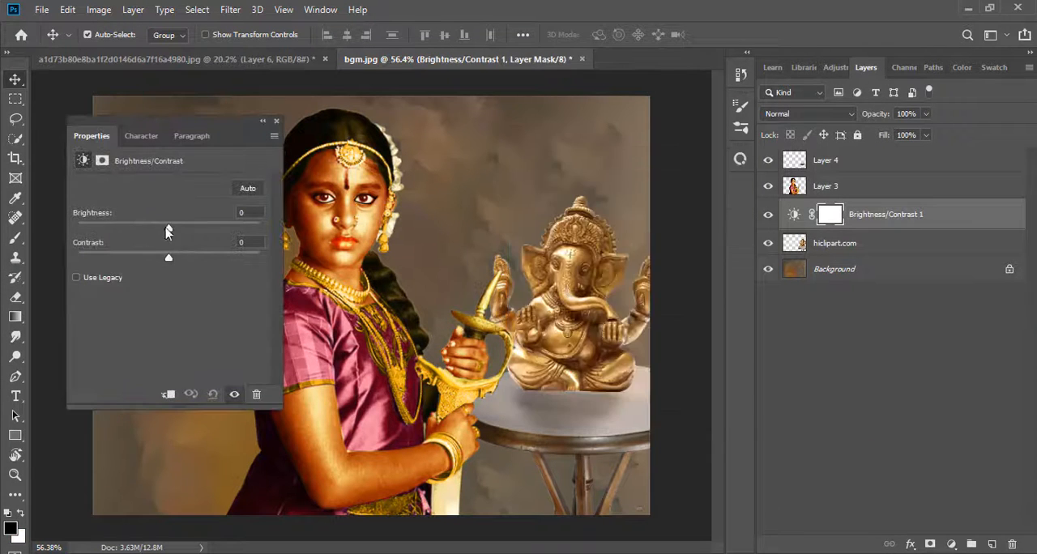
pyautogui.moveTo(168, 230); pyautogui.dragTo(125, 231)
pyautogui.click(170, 394)
pyautogui.moveTo(169, 258); pyautogui.dragTo(205, 258)
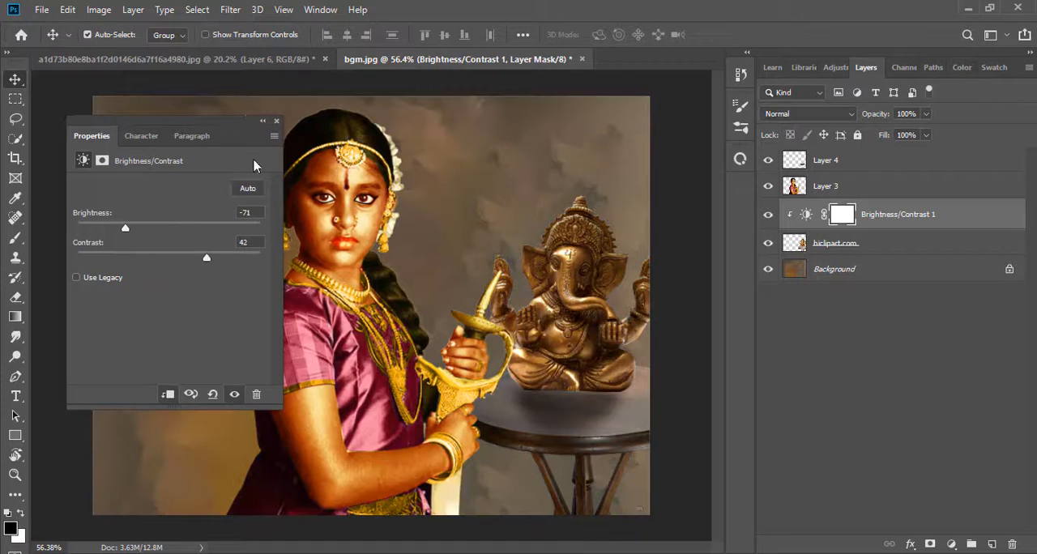
pyautogui.click(263, 123)
# Add a Levels adjustment clipped to the statue layer, with black input 1 and midtones 1.23
pyautogui.click(951, 545)
pyautogui.click(940, 333)
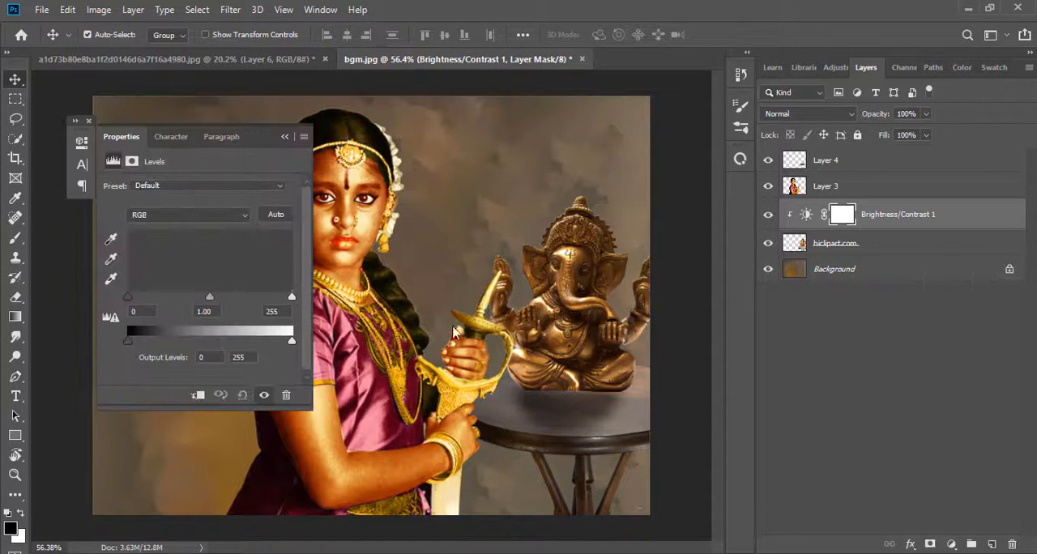
pyautogui.moveTo(128, 298)
pyautogui.mouseDown()
pyautogui.moveTo(151, 299)
pyautogui.moveTo(128, 298)
pyautogui.mouseUp()
pyautogui.click(197, 396)
pyautogui.moveTo(210, 298); pyautogui.dragTo(200, 298)
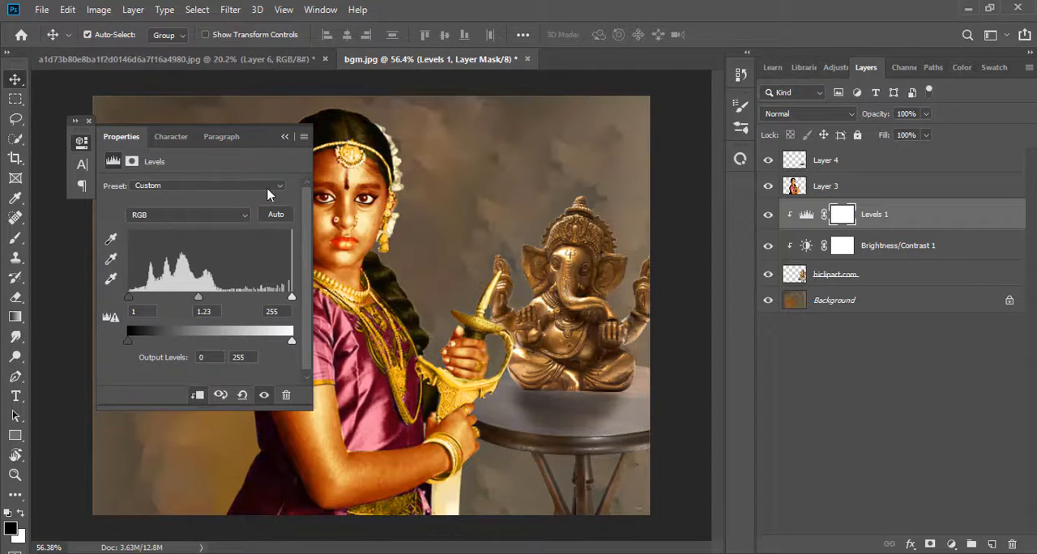
pyautogui.click(284, 136)
# Add an Exposure adjustment clipped to the statue layer with exposure +0.78, a lower offset and slightly adjusted gamma
pyautogui.click(951, 545)
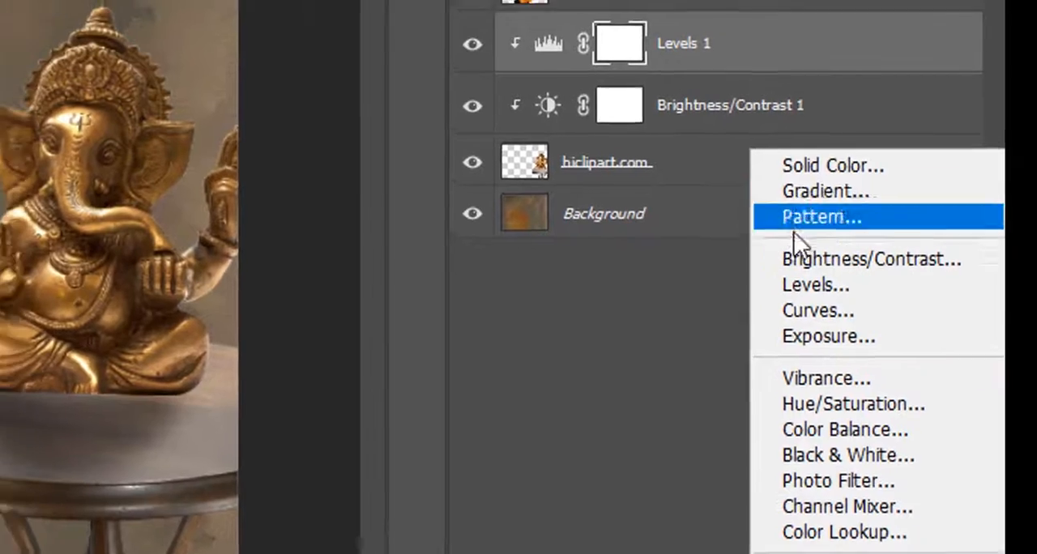
pyautogui.click(829, 336)
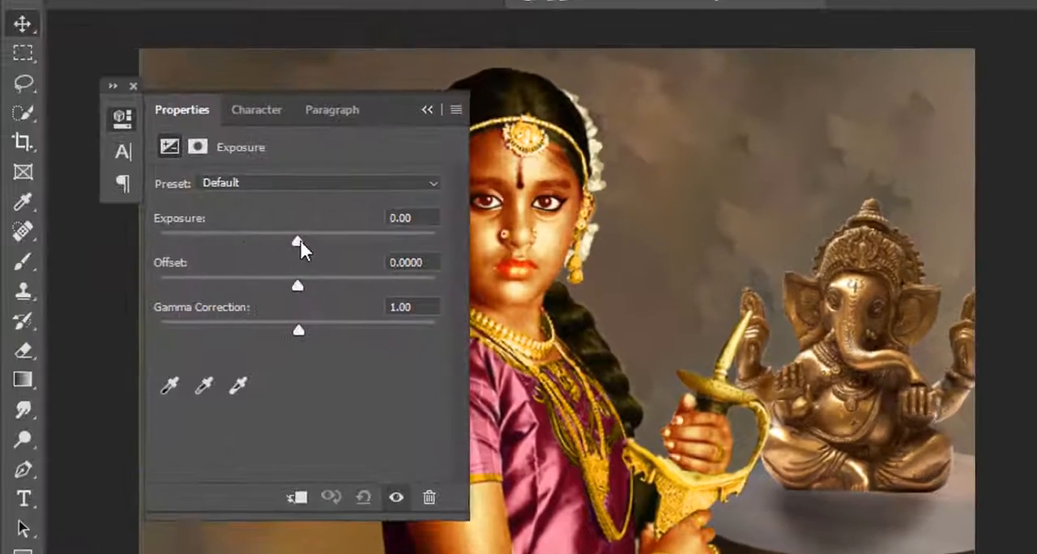
pyautogui.moveTo(298, 235); pyautogui.dragTo(312, 237)
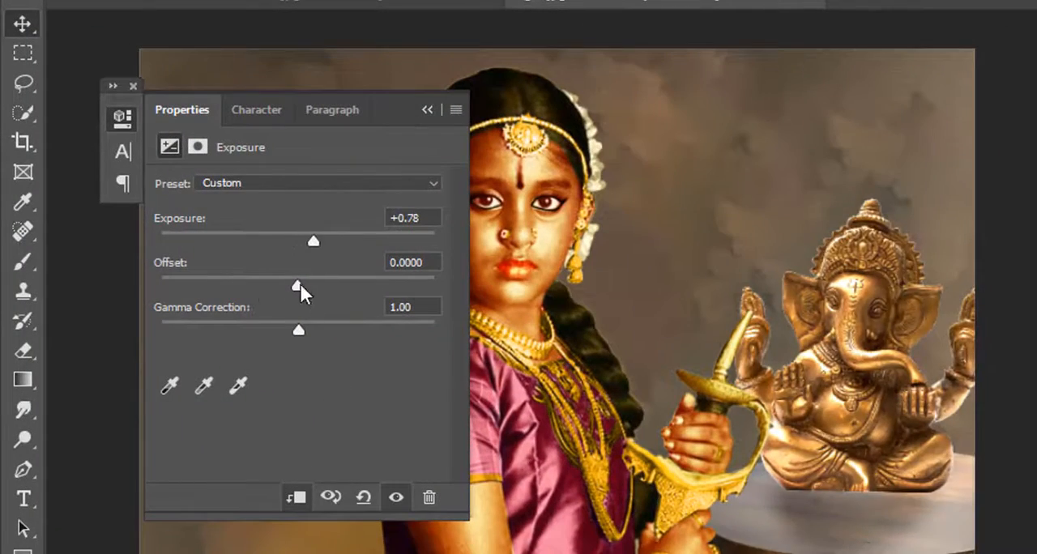
pyautogui.moveTo(298, 284)
pyautogui.mouseDown()
pyautogui.moveTo(261, 283)
pyautogui.moveTo(281, 285)
pyautogui.mouseUp()
pyautogui.moveTo(299, 329)
pyautogui.mouseDown()
pyautogui.moveTo(319, 328)
pyautogui.moveTo(297, 327)
pyautogui.mouseUp()
pyautogui.click(427, 109)
# Hide the merged statue and table layer with a black mask and ready a white brush
pyautogui.click(790, 308)
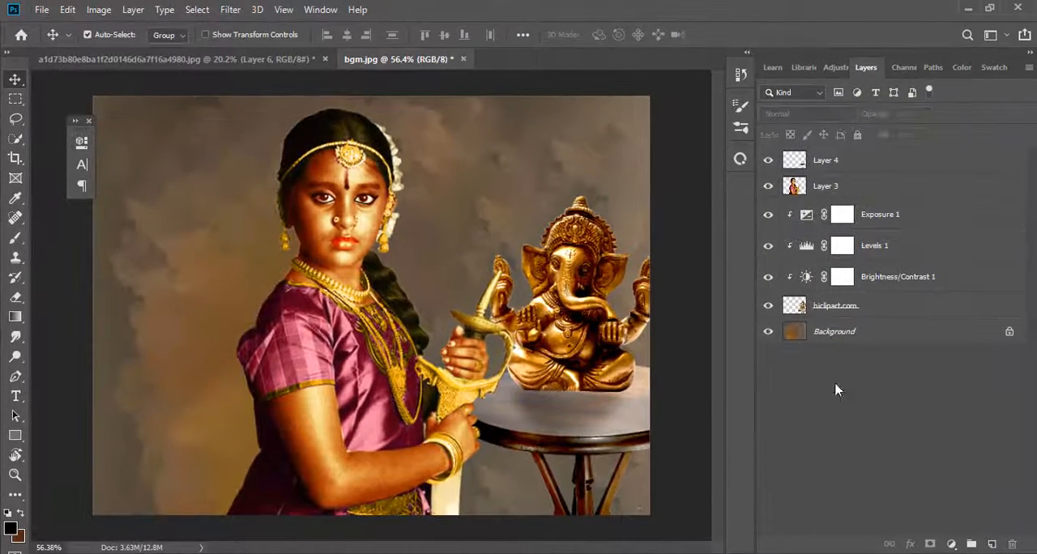
pyautogui.keyDown('alt'); pyautogui.click(930, 544); pyautogui.keyUp('alt')
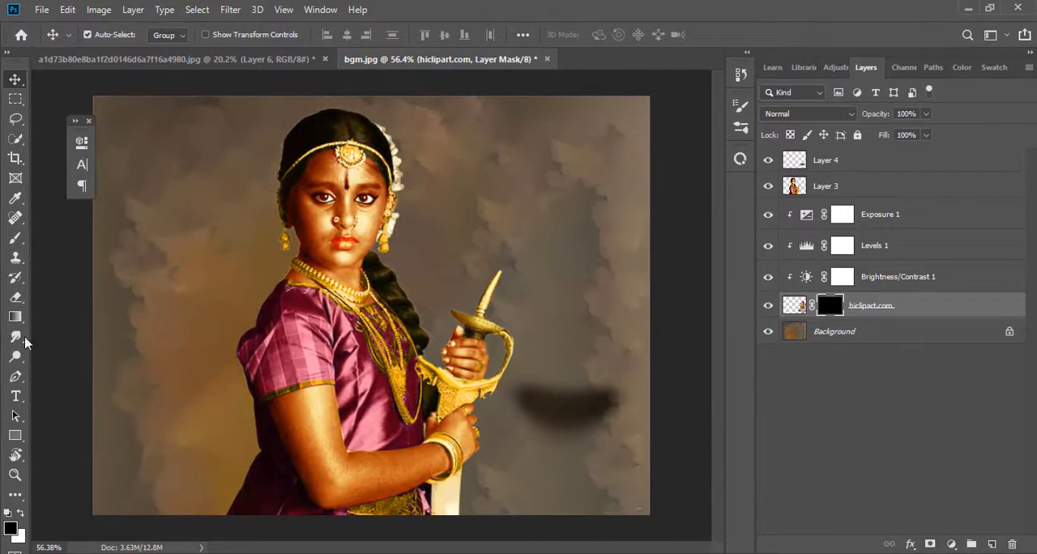
pyautogui.click(18, 239)
pyautogui.click(22, 514)
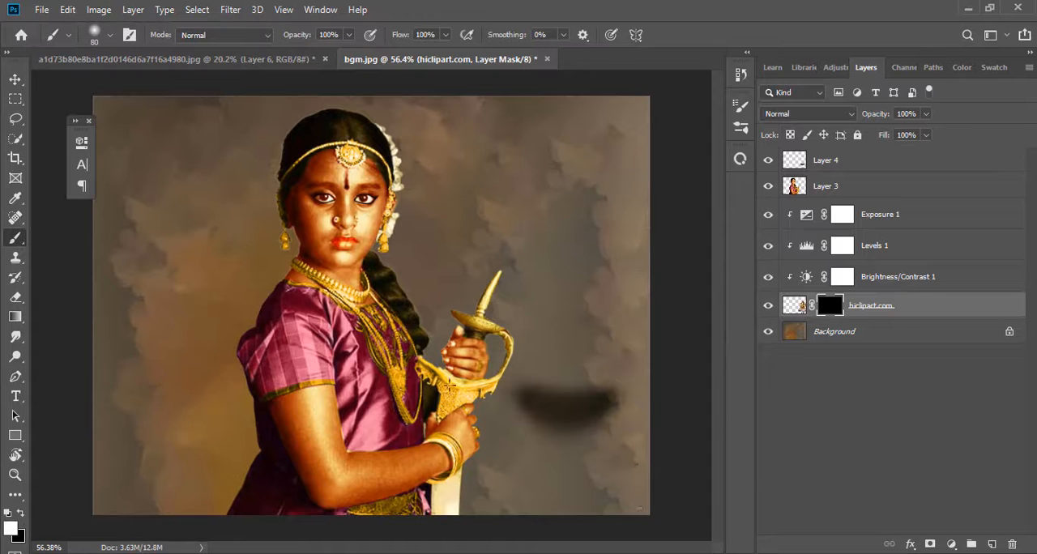
# Paint the mask to reveal the statue and tabletop, leaving the table legs softly faded out
pyautogui.press(']')
pyautogui.press(']')
pyautogui.press(']')
pyautogui.moveTo(577, 464)
pyautogui.mouseDown()
pyautogui.moveTo(585, 472)
pyautogui.moveTo(590, 379)
pyautogui.moveTo(551, 354)
pyautogui.moveTo(609, 305)
pyautogui.moveTo(515, 402)
pyautogui.moveTo(574, 240)
pyautogui.moveTo(623, 357)
pyautogui.moveTo(582, 230)
pyautogui.mouseUp()
pyautogui.moveTo(507, 256)
pyautogui.mouseDown()
pyautogui.moveTo(624, 313)
pyautogui.moveTo(605, 410)
pyautogui.moveTo(558, 407)
pyautogui.moveTo(610, 415)
pyautogui.moveTo(560, 458)
pyautogui.moveTo(523, 436)
pyautogui.moveTo(563, 488)
pyautogui.moveTo(521, 372)
pyautogui.moveTo(632, 446)
pyautogui.moveTo(590, 484)
pyautogui.mouseUp()
pyautogui.press('[')
pyautogui.press('[')
pyautogui.press('[')
pyautogui.press('[')
pyautogui.moveTo(543, 515)
pyautogui.mouseDown()
pyautogui.moveTo(621, 505)
pyautogui.moveTo(657, 483)
pyautogui.moveTo(422, 487)
pyautogui.mouseUp()
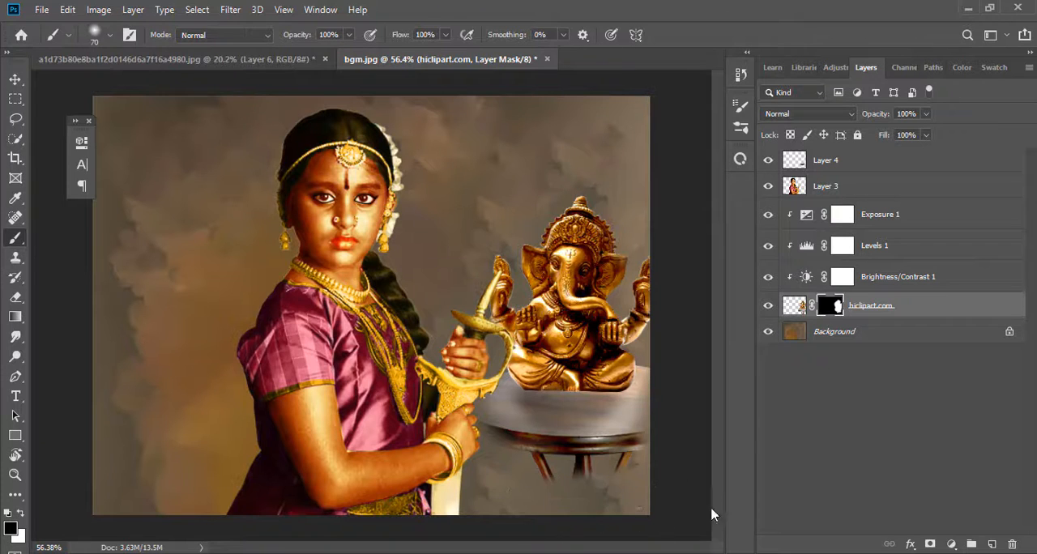
# Dock the floating Properties, Character and Paragraph group with the other collapsed panels
pyautogui.press('v')
pyautogui.moveTo(81, 121)
pyautogui.mouseDown()
pyautogui.moveTo(692, 124)
pyautogui.moveTo(740, 174)
pyautogui.mouseUp()
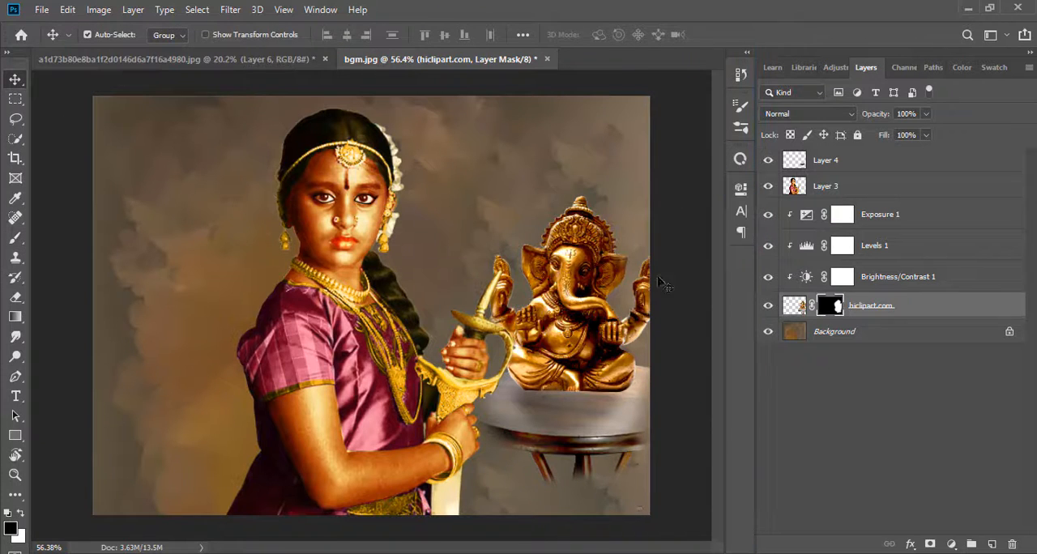
# Duplicate all layers above the background and group the copies as a backup
pyautogui.keyDown('shift'); pyautogui.click(922, 167); pyautogui.keyUp('shift')
pyautogui.moveTo(916, 298); pyautogui.dragTo(991, 545)
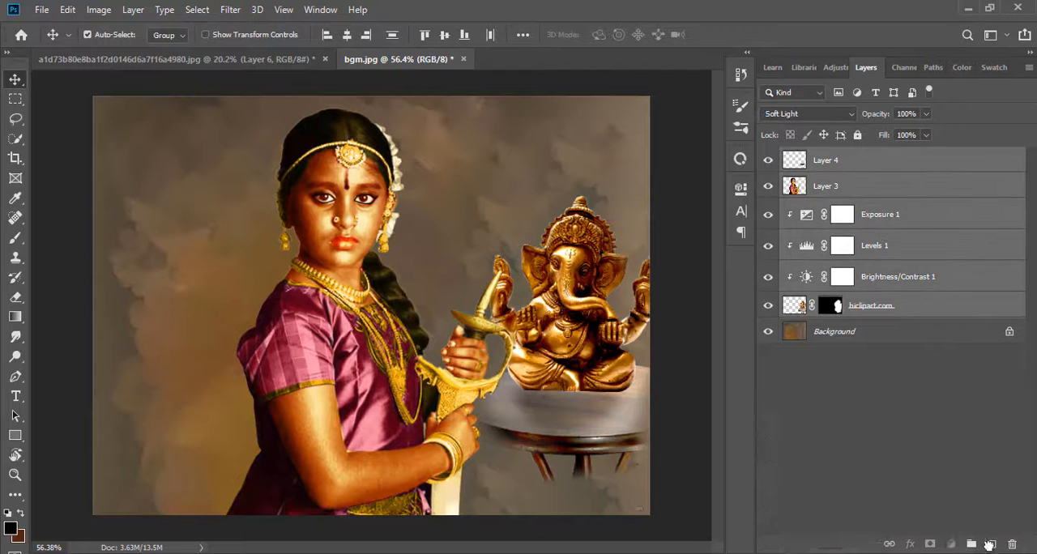
pyautogui.hotkey('ctrl', 'g')
# Merge the original girl, statue, shadow and adjustment layers into one layer and place it above the backup group
pyautogui.click(914, 180)
pyautogui.keyDown('shift'); pyautogui.click(937, 333); pyautogui.keyUp('shift')
pyautogui.rightClick(914, 324)
pyautogui.click(782, 451)
pyautogui.moveTo(860, 177); pyautogui.dragTo(819, 157)
pyautogui.click(784, 156)
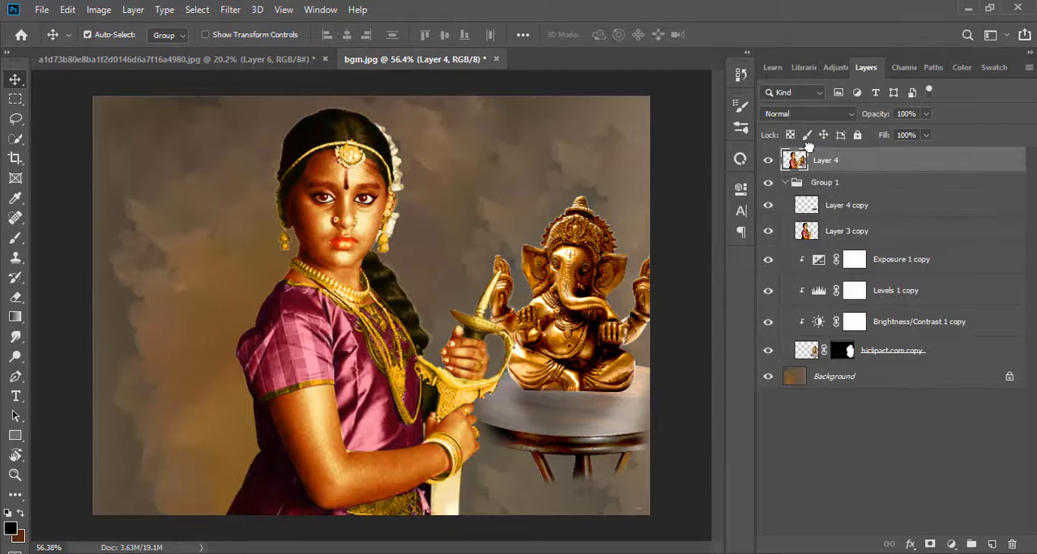
# Move the unlocked background above the backup group and merge it with the combined girl and statue layer
pyautogui.moveTo(987, 384); pyautogui.dragTo(894, 203)
pyautogui.click(786, 208)
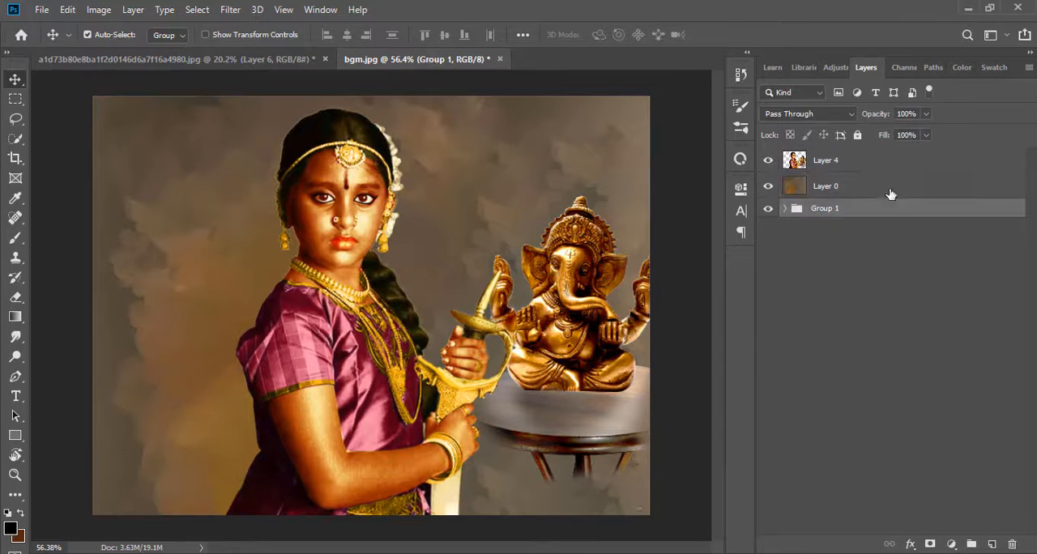
pyautogui.click(862, 188)
pyautogui.keyDown('shift'); pyautogui.click(856, 166); pyautogui.keyUp('shift')
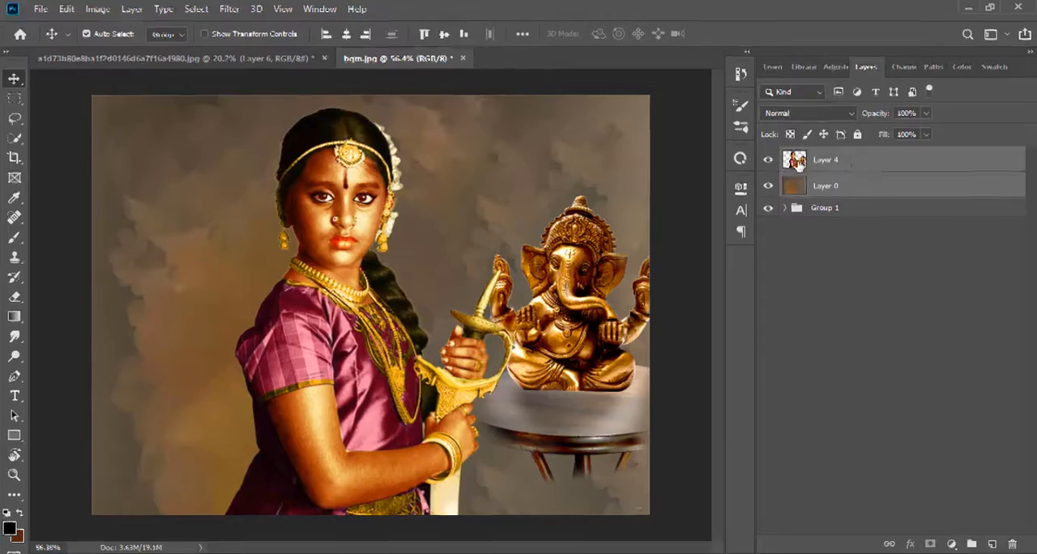
pyautogui.rightClick(851, 172)
pyautogui.click(715, 440)
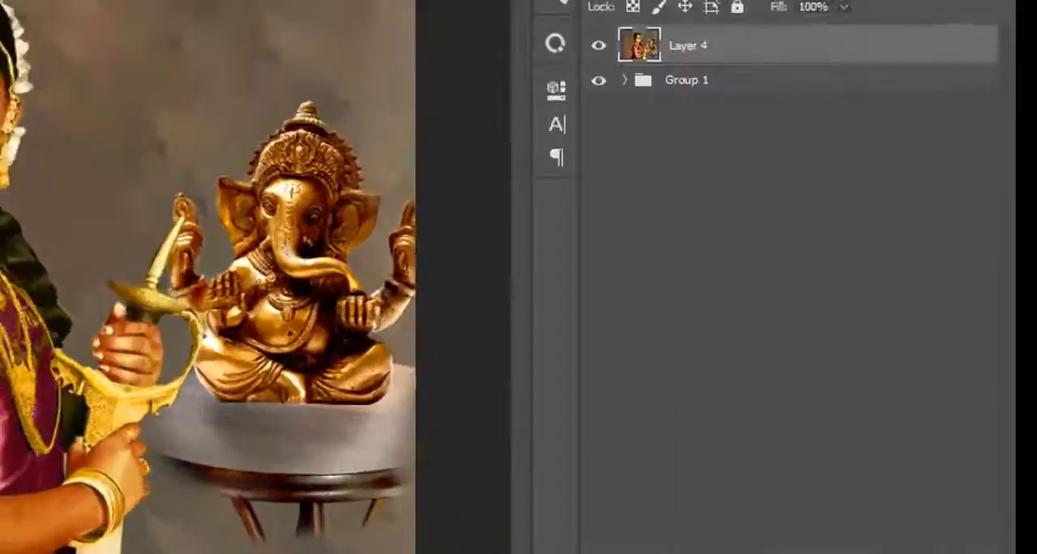
# Add a Brightness/Contrast adjustment over the whole composite with contrast 34
pyautogui.click(810, 518)
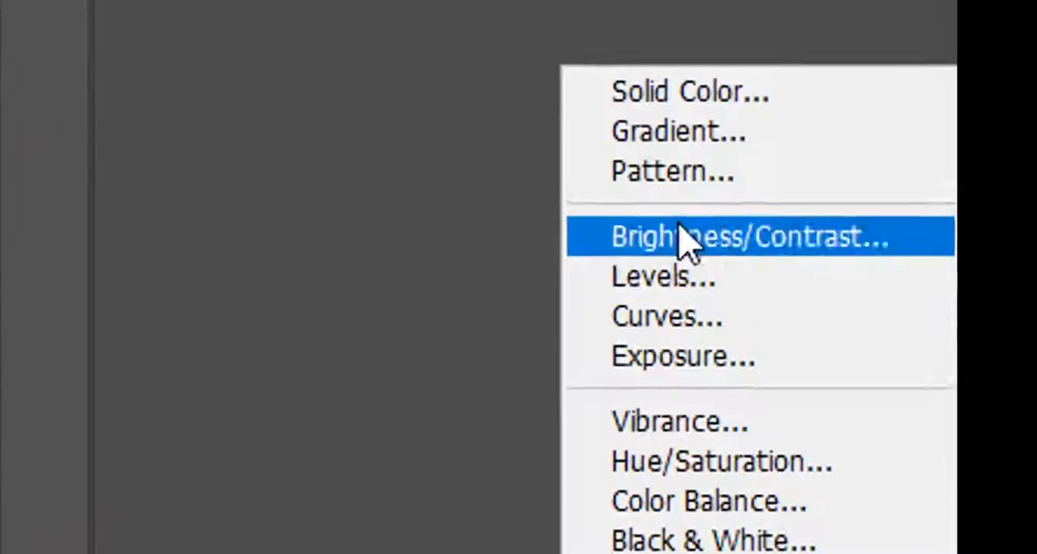
pyautogui.click(680, 230)
pyautogui.moveTo(503, 252); pyautogui.dragTo(702, 268)
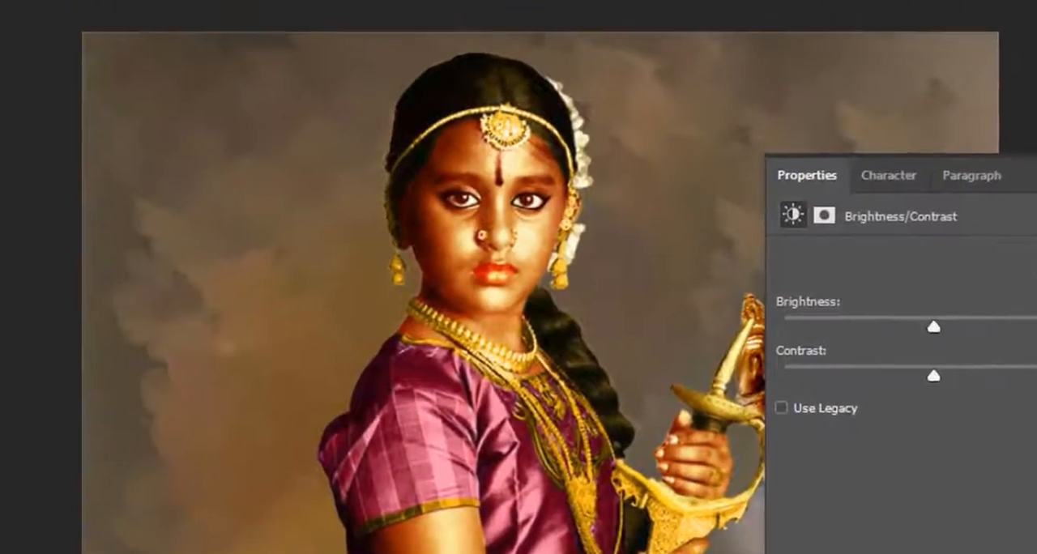
pyautogui.moveTo(705, 327); pyautogui.dragTo(755, 326)
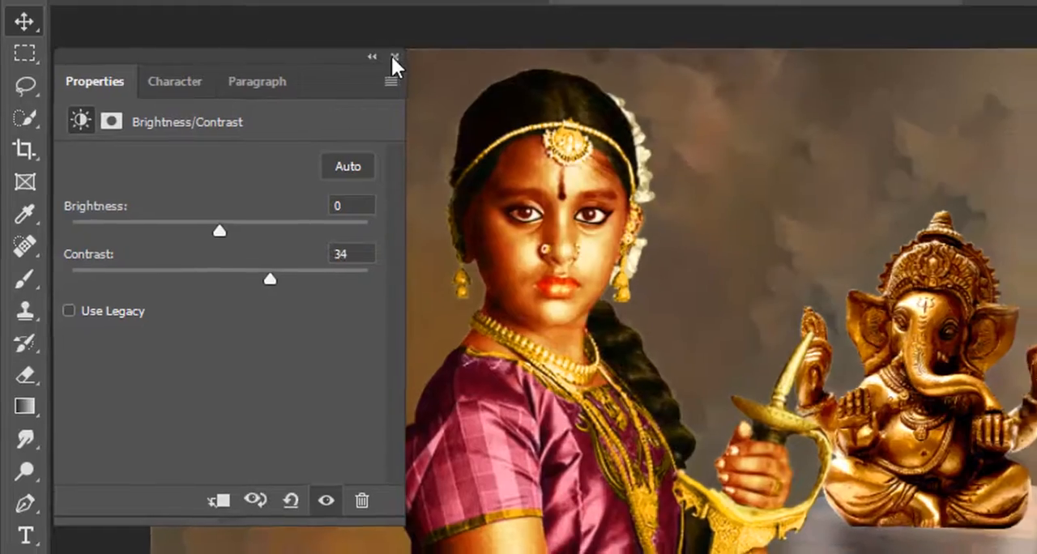
pyautogui.click(400, 55)
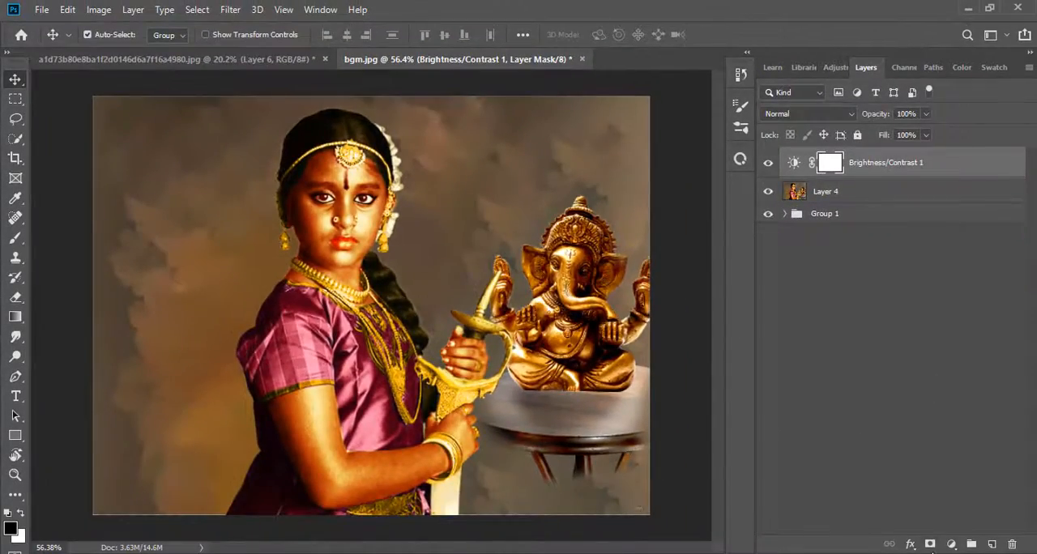
# Add an Exposure adjustment over the composite, tune its exposure, offset and gamma for deeper shadows, and compare before and after
pyautogui.click(951, 543)
pyautogui.click(926, 354)
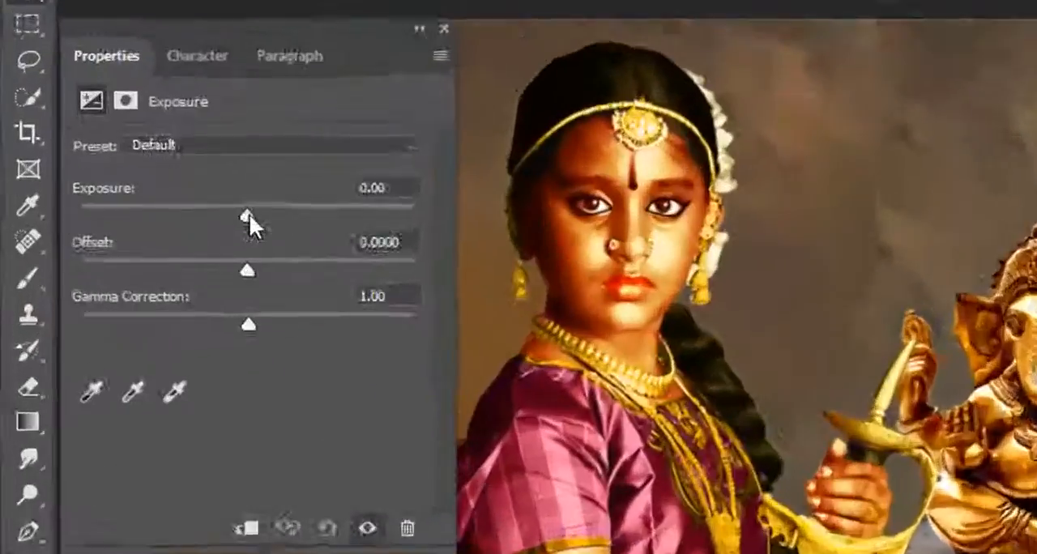
pyautogui.moveTo(248, 214); pyautogui.dragTo(241, 214)
pyautogui.moveTo(247, 270); pyautogui.dragTo(269, 274)
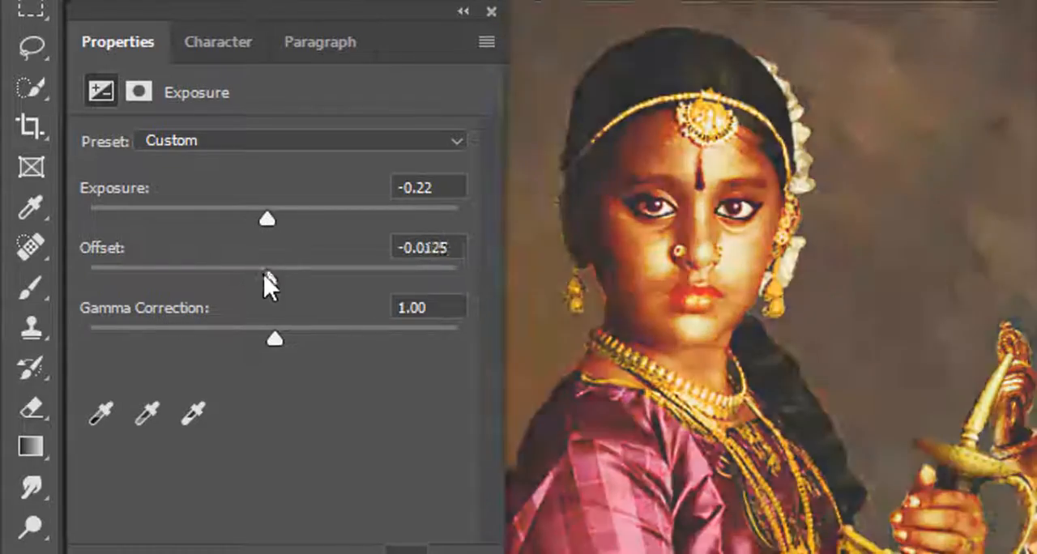
pyautogui.moveTo(276, 337)
pyautogui.mouseDown()
pyautogui.moveTo(300, 320)
pyautogui.moveTo(281, 324)
pyautogui.mouseUp()
pyautogui.click(463, 11)
pyautogui.click(769, 164)
pyautogui.click(768, 164)
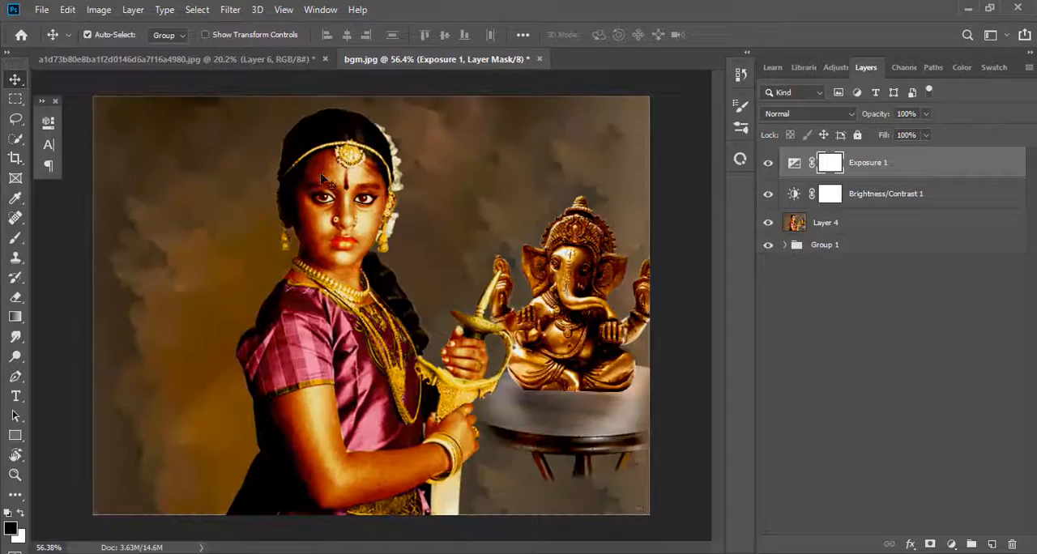
# Hide the backup group beneath the merged composite layer
pyautogui.click(15, 475)
pyautogui.moveTo(397, 293); pyautogui.dragTo(416, 285)
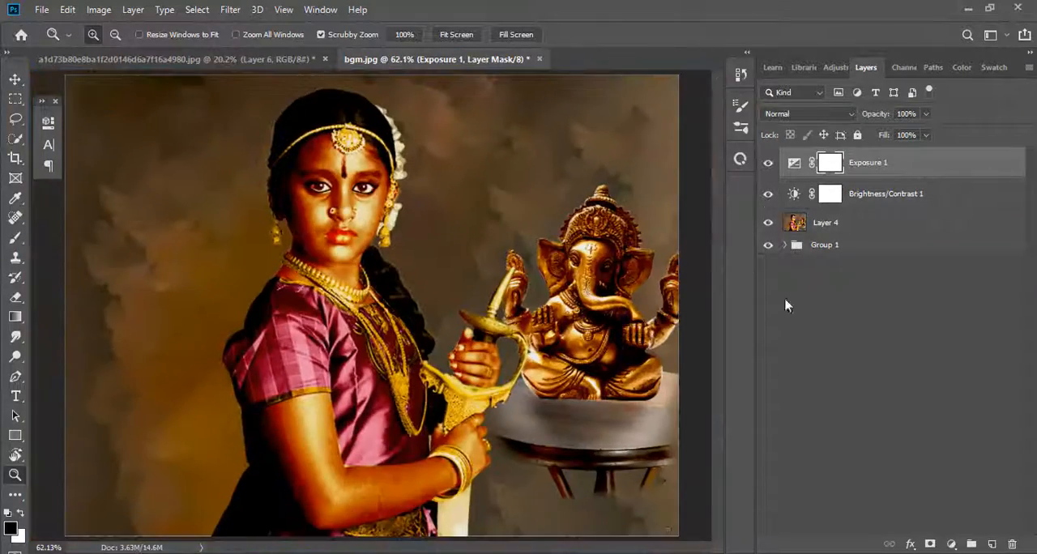
pyautogui.click(768, 222)
pyautogui.click(768, 222)
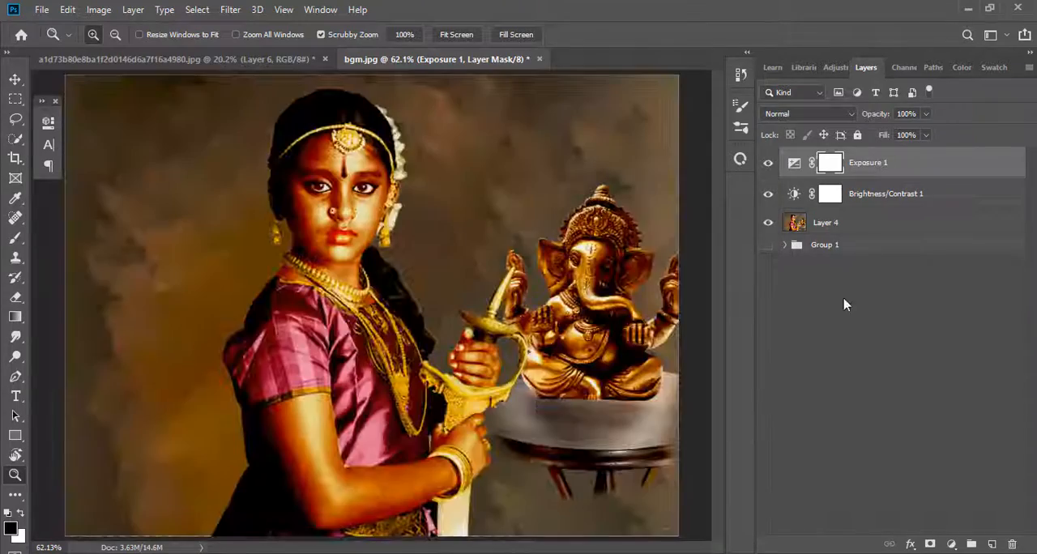
# Add a Levels adjustment over the composite with midtones 1.11, white input 247 and slightly deeper blacks, and compare before and after
pyautogui.click(951, 543)
pyautogui.click(940, 338)
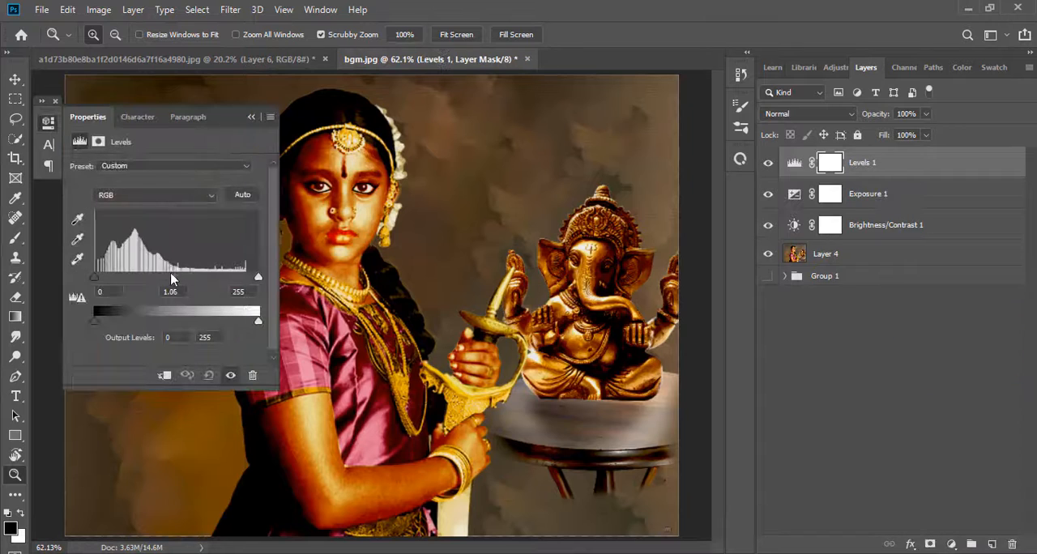
pyautogui.moveTo(176, 277); pyautogui.dragTo(171, 277)
pyautogui.moveTo(254, 278); pyautogui.dragTo(252, 277)
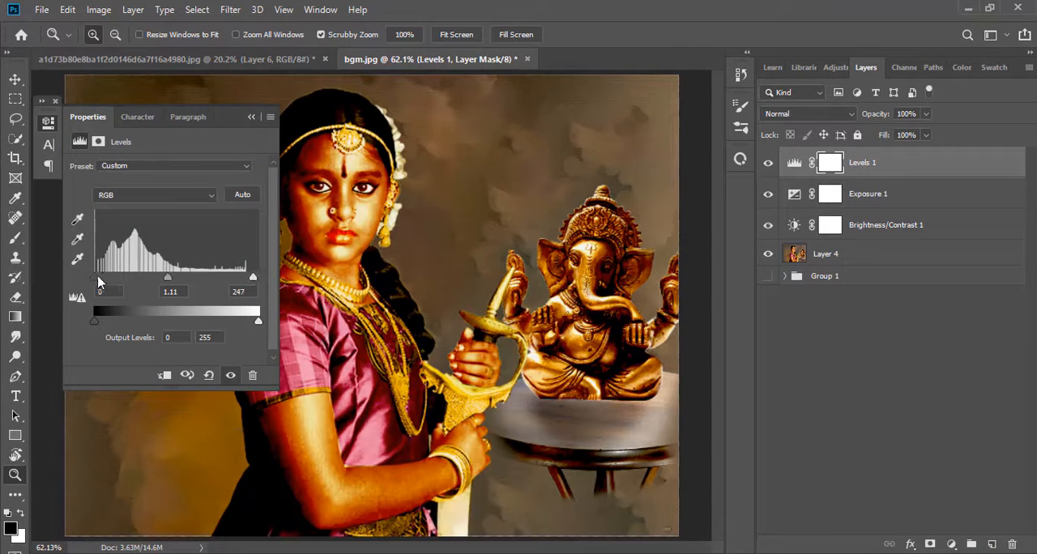
pyautogui.moveTo(97, 278); pyautogui.dragTo(101, 278)
pyautogui.click(250, 116)
pyautogui.click(768, 163)
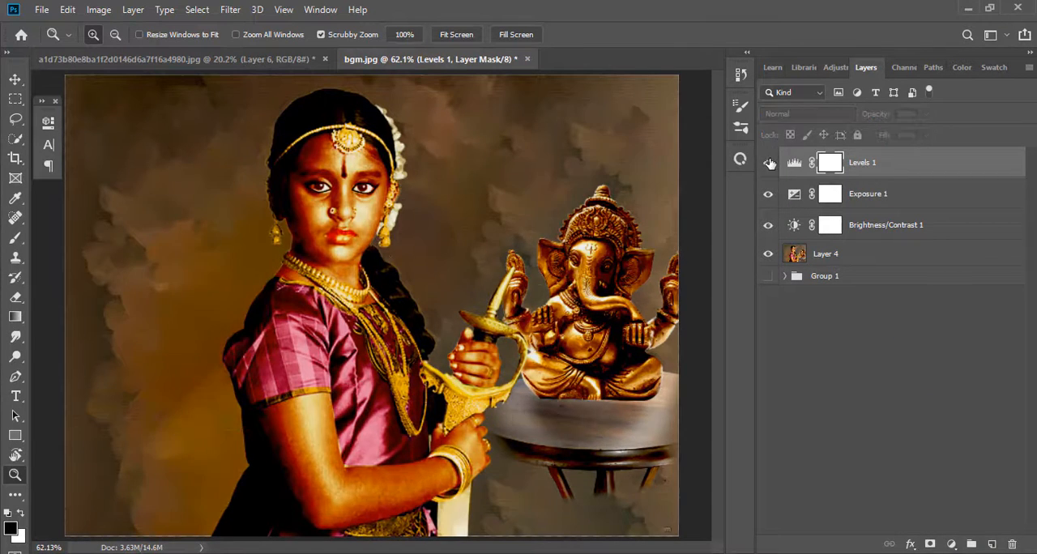
# Merge the Levels, Exposure and Brightness/Contrast adjustments with the composite layer into a single layer
pyautogui.keyDown('shift'); pyautogui.click(817, 254); pyautogui.keyUp('shift')
pyautogui.rightClick(834, 196)
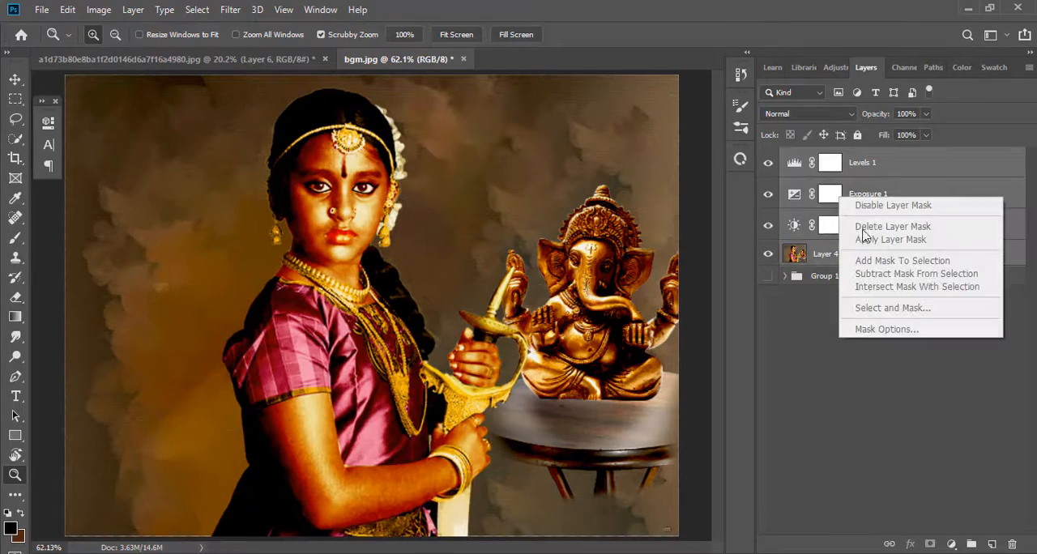
pyautogui.rightClick(820, 253)
pyautogui.click(872, 450)
# Start the Camera Raw Filter on the merged composite and set temperature +9, tint +8 and exposure -0.40
pyautogui.click(242, 9)
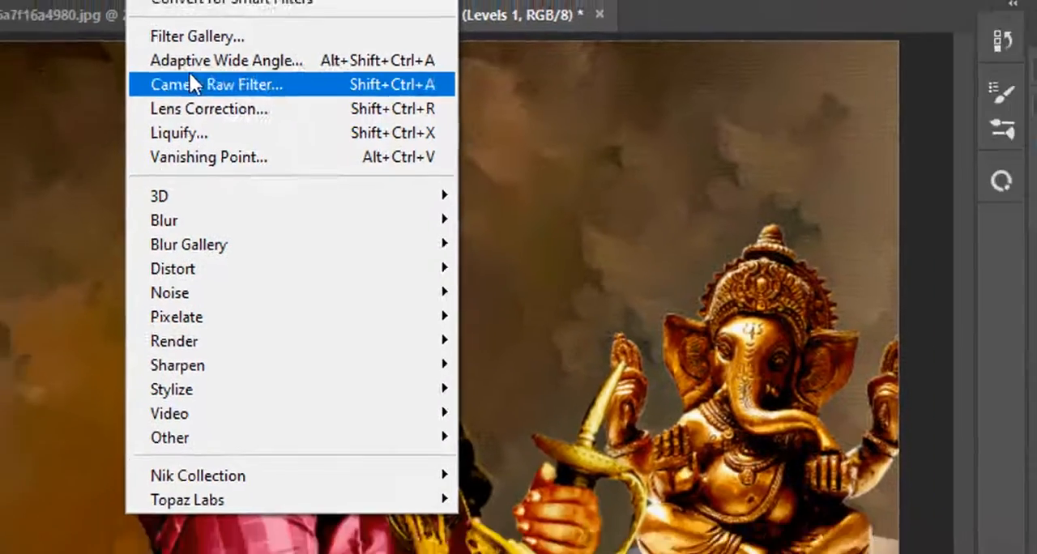
pyautogui.click(152, 79)
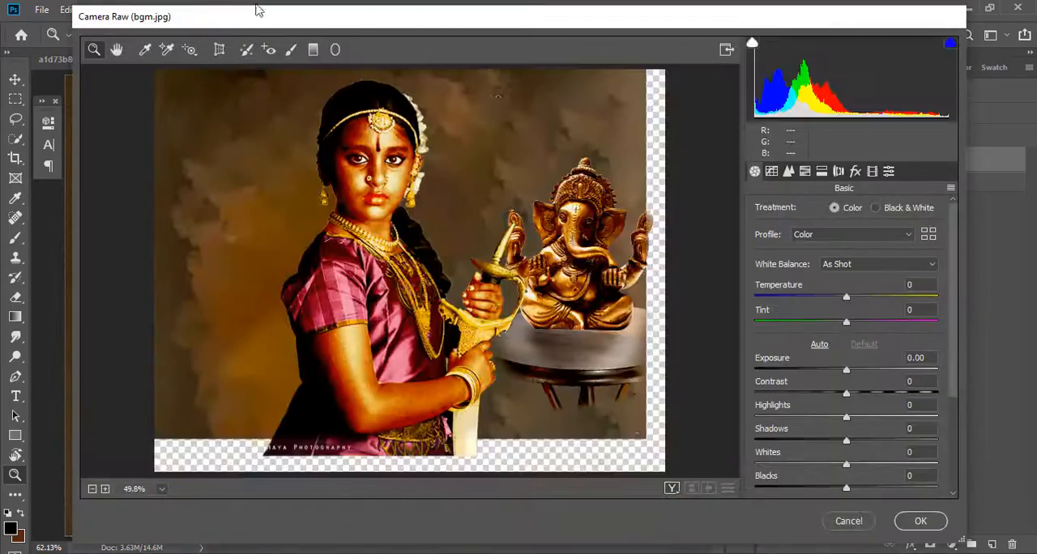
pyautogui.moveTo(855, 295); pyautogui.dragTo(861, 294)
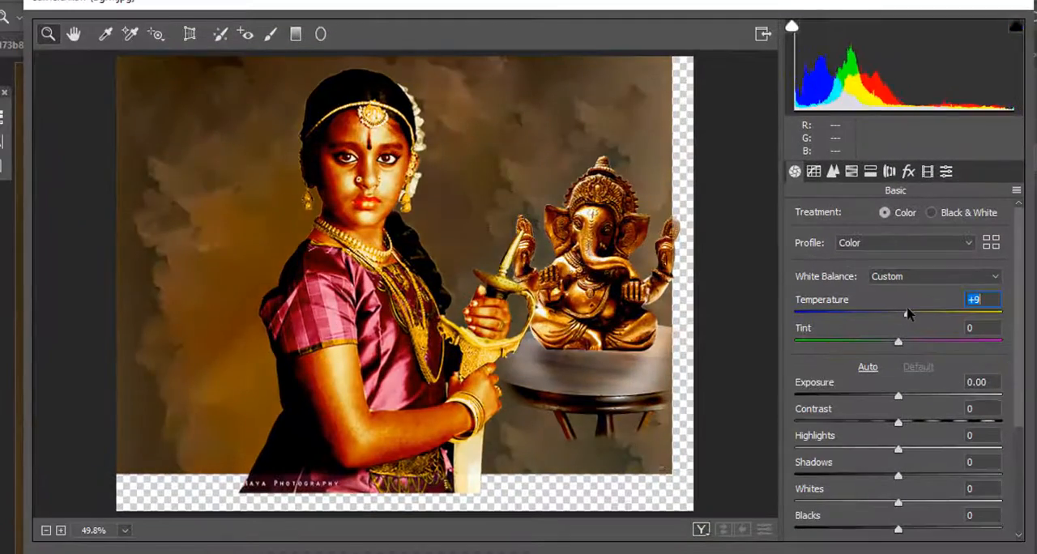
pyautogui.moveTo(905, 337)
pyautogui.mouseDown()
pyautogui.moveTo(855, 343)
pyautogui.moveTo(906, 339)
pyautogui.mouseUp()
pyautogui.moveTo(897, 391); pyautogui.dragTo(881, 392)
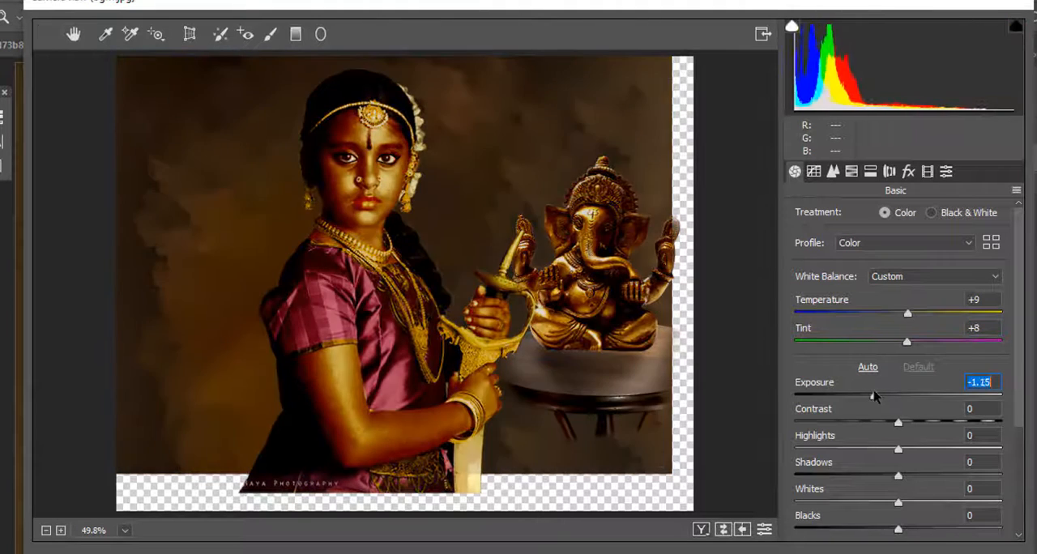
# Set contrast to +15, highlights to +21, blacks to +38 and texture to +100 in the basic Camera Raw settings
pyautogui.scroll(-3, 903, 324)
pyautogui.moveTo(904, 260); pyautogui.dragTo(918, 286)
pyautogui.scroll(3, 899, 324)
pyautogui.moveTo(883, 355); pyautogui.dragTo(940, 366)
pyautogui.scroll(-3, 894, 358)
pyautogui.moveTo(908, 405); pyautogui.dragTo(966, 412)
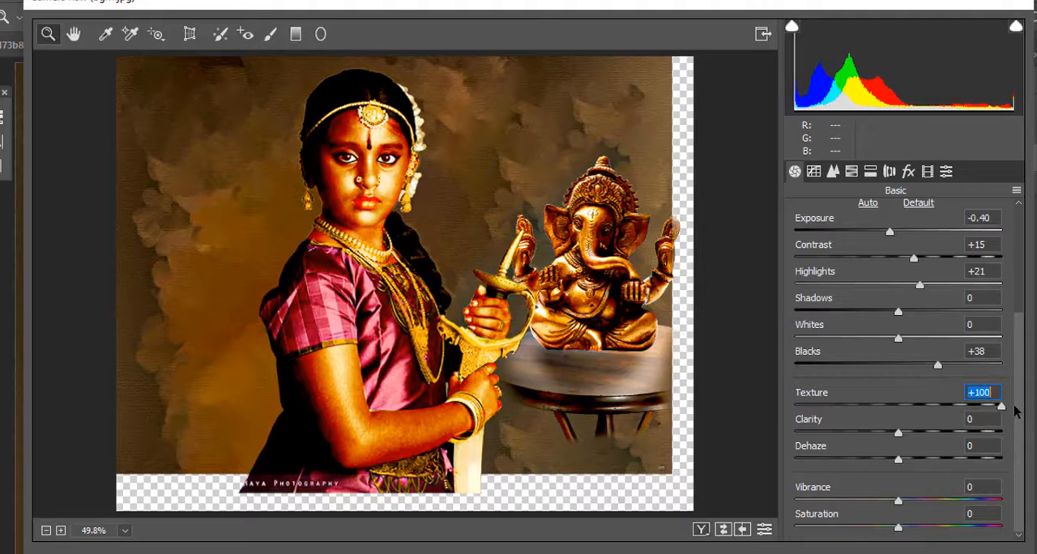
# Fine-tune the composite's clarity, vibrance and saturation in the basic Camera Raw settings
pyautogui.moveTo(899, 433)
pyautogui.mouseDown()
pyautogui.moveTo(949, 432)
pyautogui.moveTo(891, 432)
pyautogui.moveTo(902, 436)
pyautogui.mouseUp()
pyautogui.moveTo(902, 500); pyautogui.dragTo(914, 528)
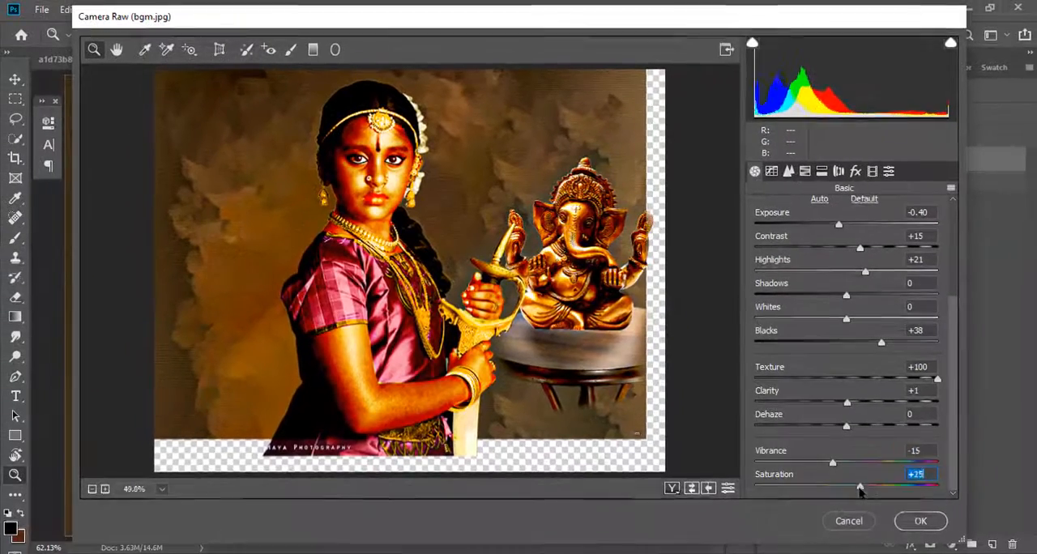
pyautogui.moveTo(861, 491)
pyautogui.mouseDown()
pyautogui.moveTo(820, 488)
pyautogui.moveTo(855, 490)
pyautogui.mouseUp()
# Darken the midtones with the point tone curve, and set sharpening to amount 81 with radius 0.7
pyautogui.click(771, 171)
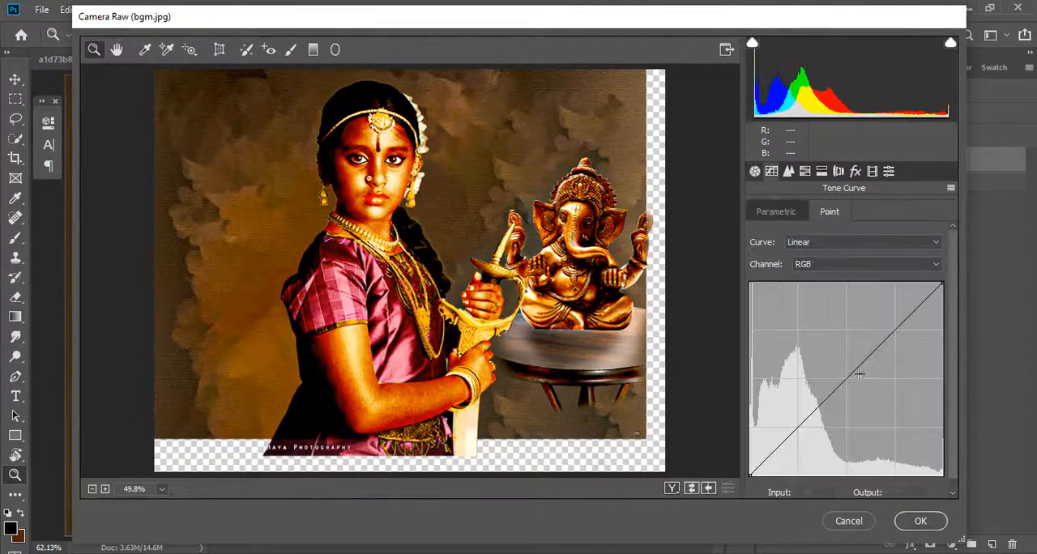
pyautogui.moveTo(860, 363); pyautogui.dragTo(815, 423)
pyautogui.click(788, 171)
pyautogui.moveTo(755, 234); pyautogui.dragTo(754, 259)
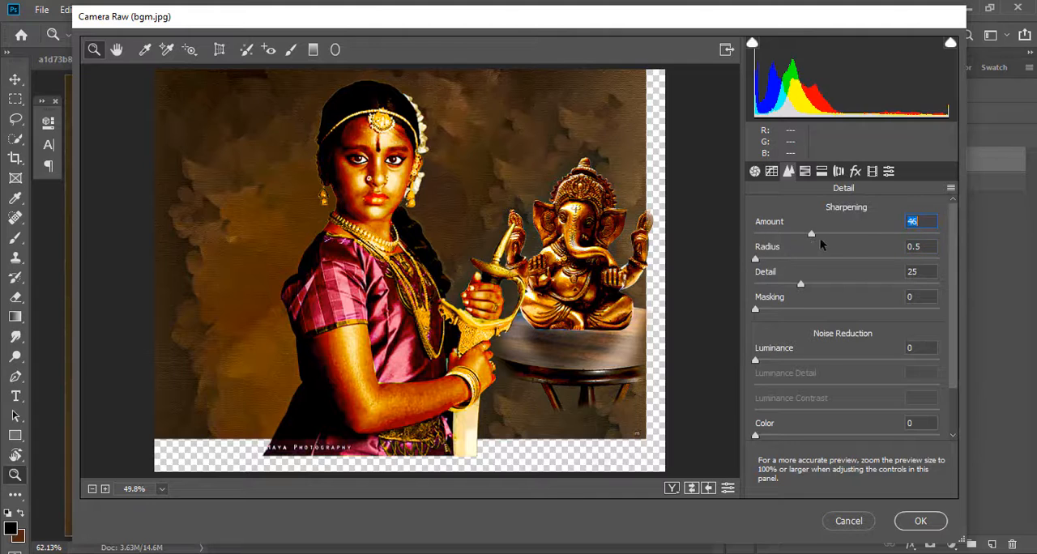
pyautogui.moveTo(811, 234); pyautogui.dragTo(854, 234)
pyautogui.moveTo(755, 260); pyautogui.dragTo(768, 260)
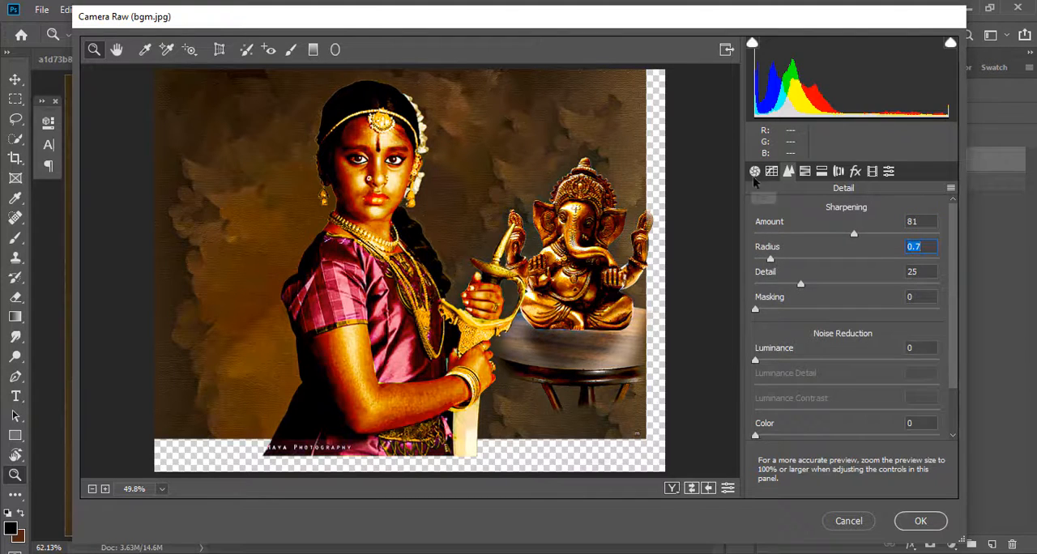
# Check the color, lens and effects settings, and shift the calibration shadows tint to about +19
pyautogui.click(804, 171)
pyautogui.click(839, 171)
pyautogui.click(855, 171)
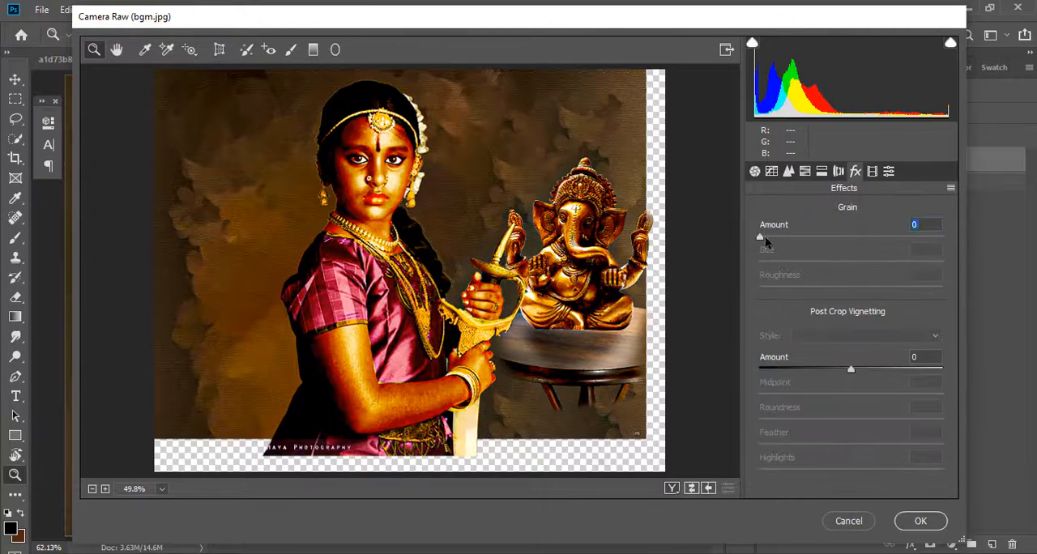
pyautogui.click(872, 171)
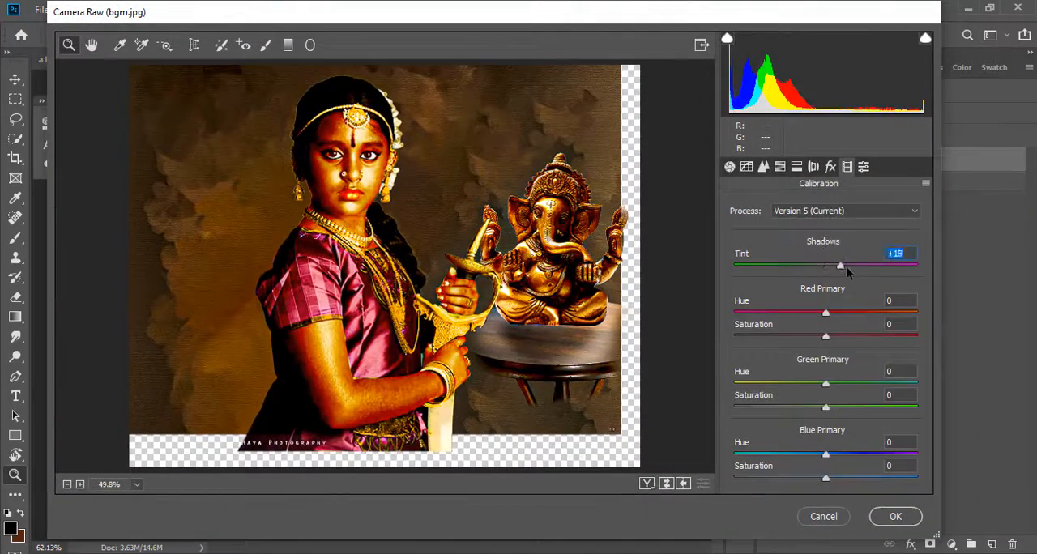
# Apply the Vivid color preset to the composite and mark it as a favorite
pyautogui.click(863, 166)
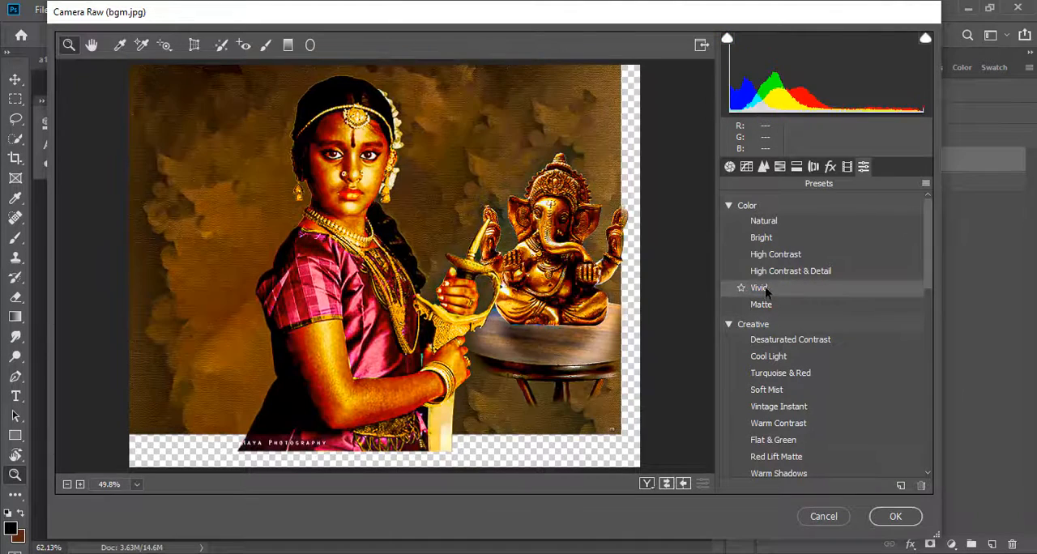
pyautogui.click(754, 291)
pyautogui.click(741, 288)
pyautogui.click(729, 205)
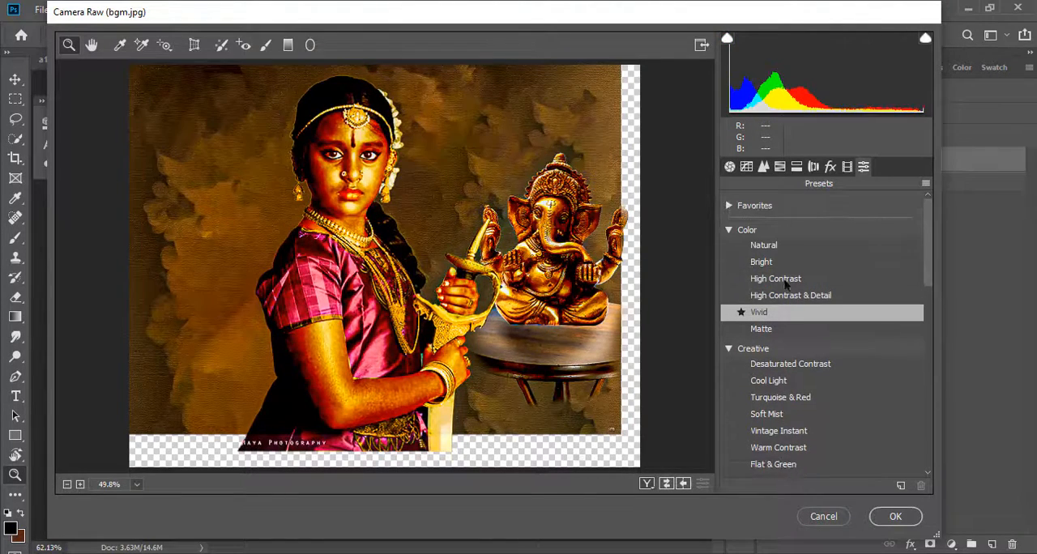
# Preview the creative, black-and-white and curve presets, and apply the Camera Raw edits to the composite layer
pyautogui.scroll(-1, 786, 397)
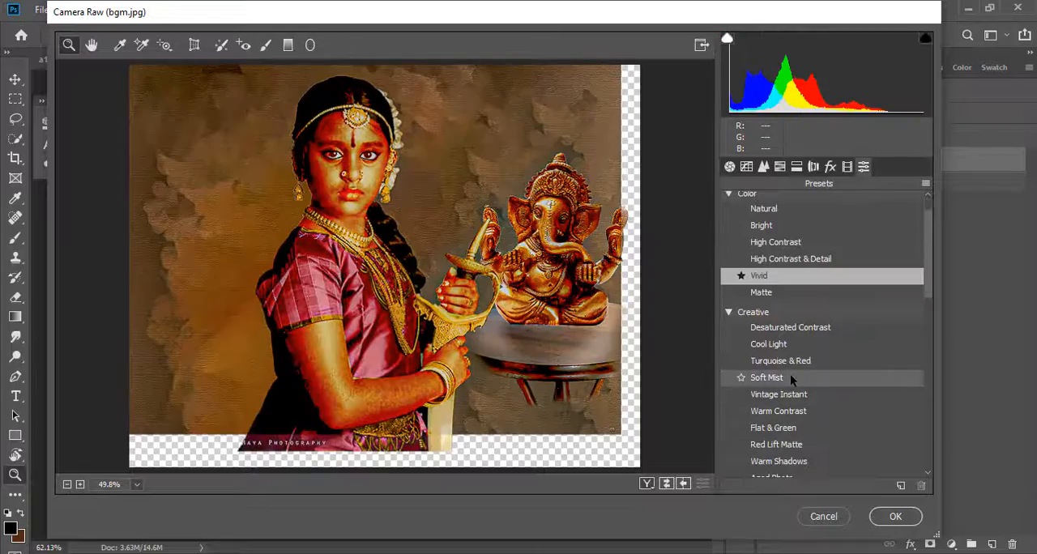
pyautogui.scroll(-6, 790, 385)
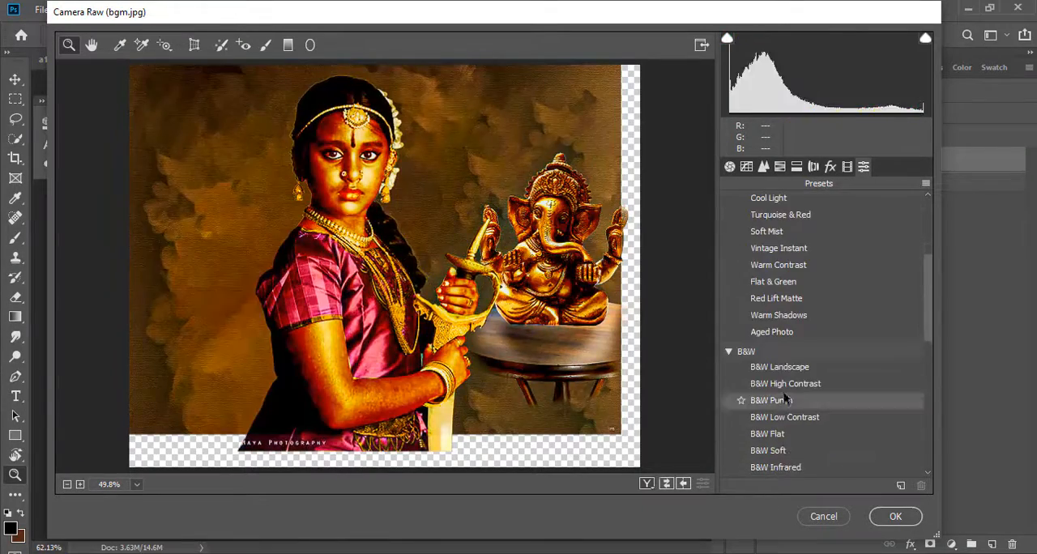
pyautogui.scroll(-5, 784, 397)
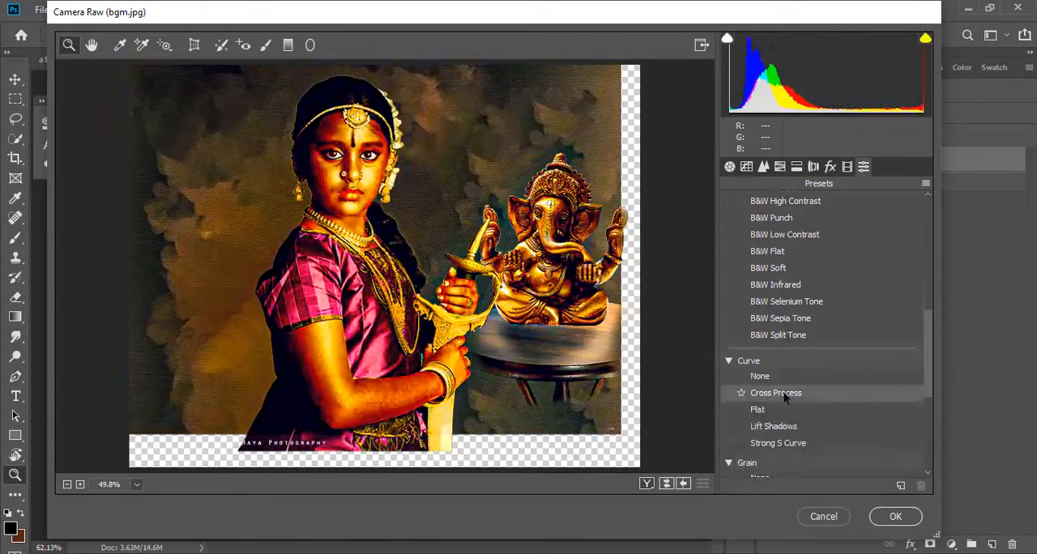
pyautogui.scroll(-3, 783, 396)
pyautogui.rightClick(782, 393)
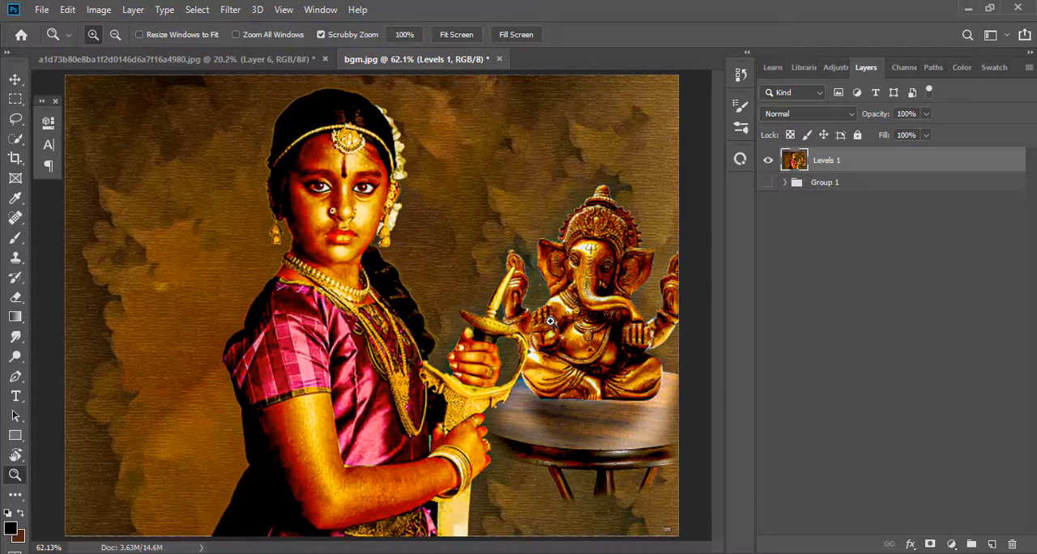
pyautogui.moveTo(406, 215); pyautogui.dragTo(457, 255)
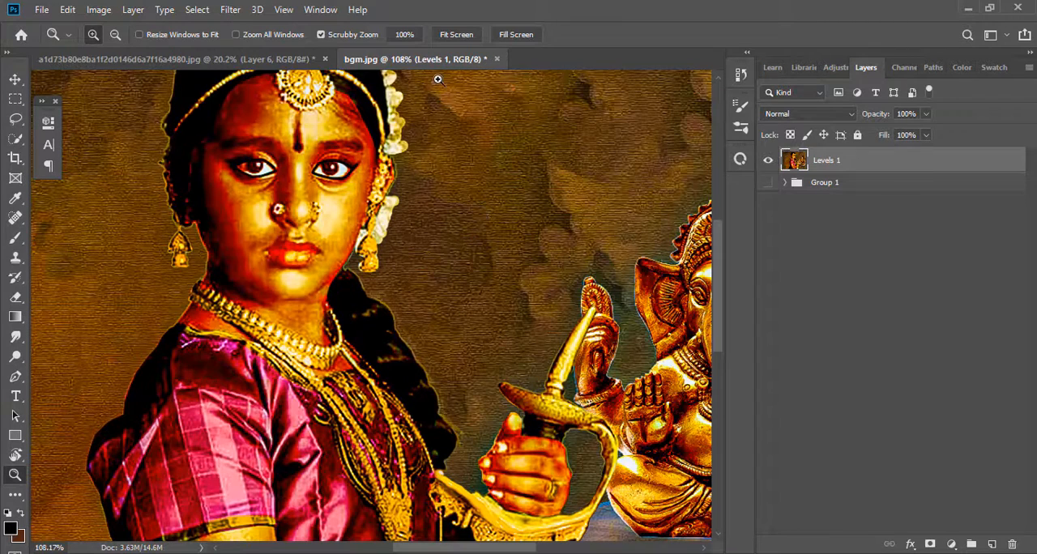